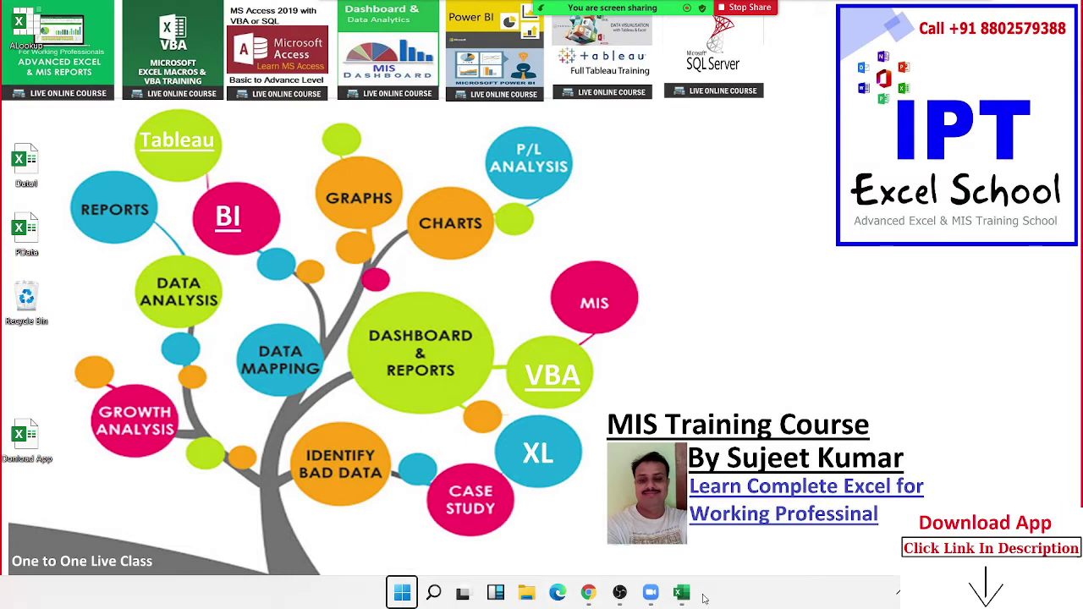
Refresh the desktop and unmute the meeting microphone.
mouse_move(577, 6)
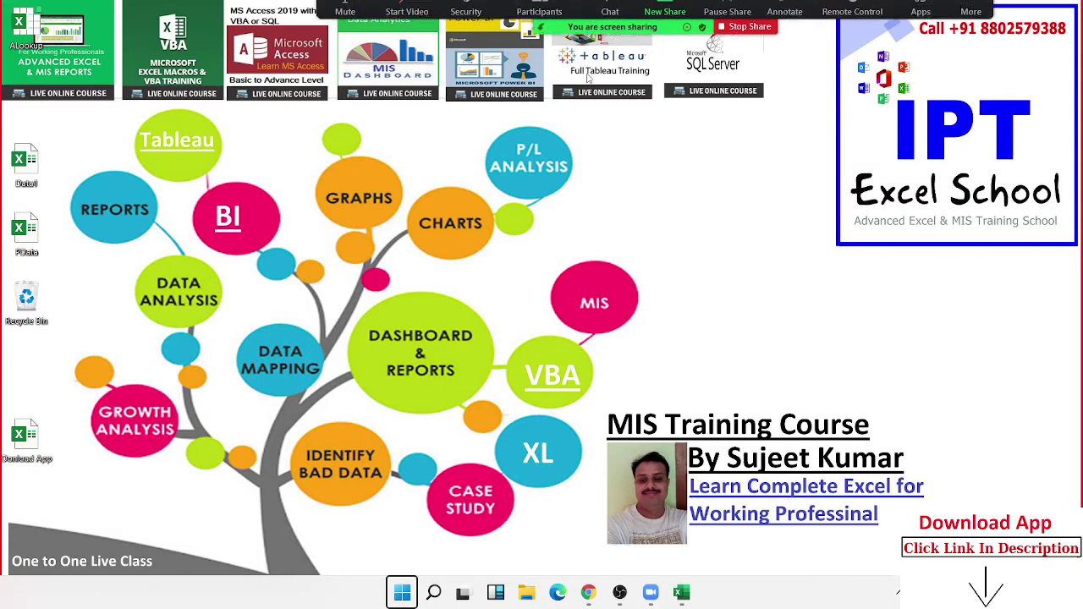
right_click(580, 225)
click(630, 268)
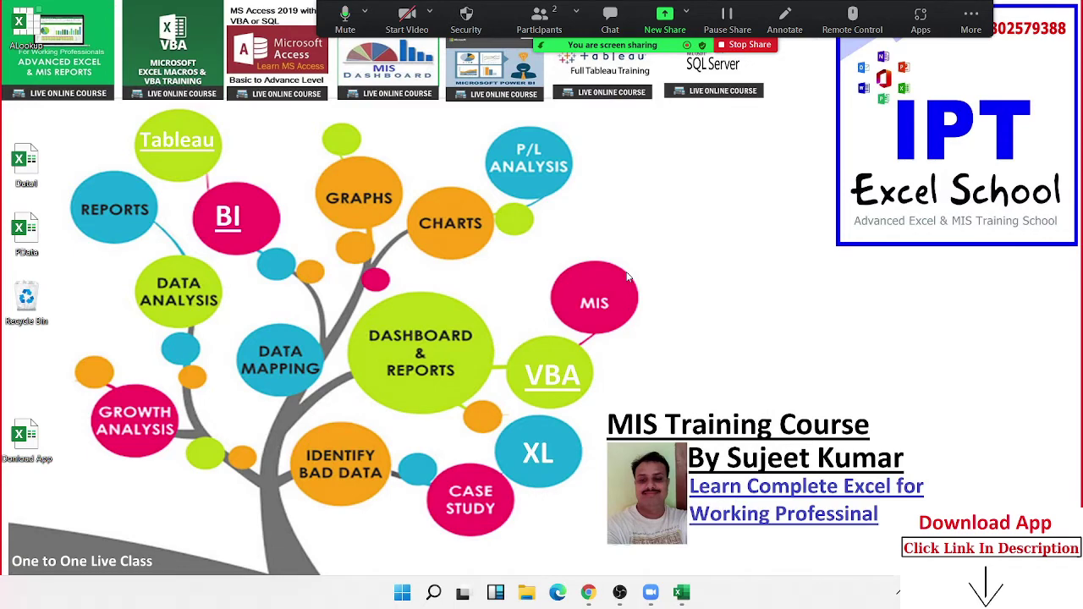
click(345, 15)
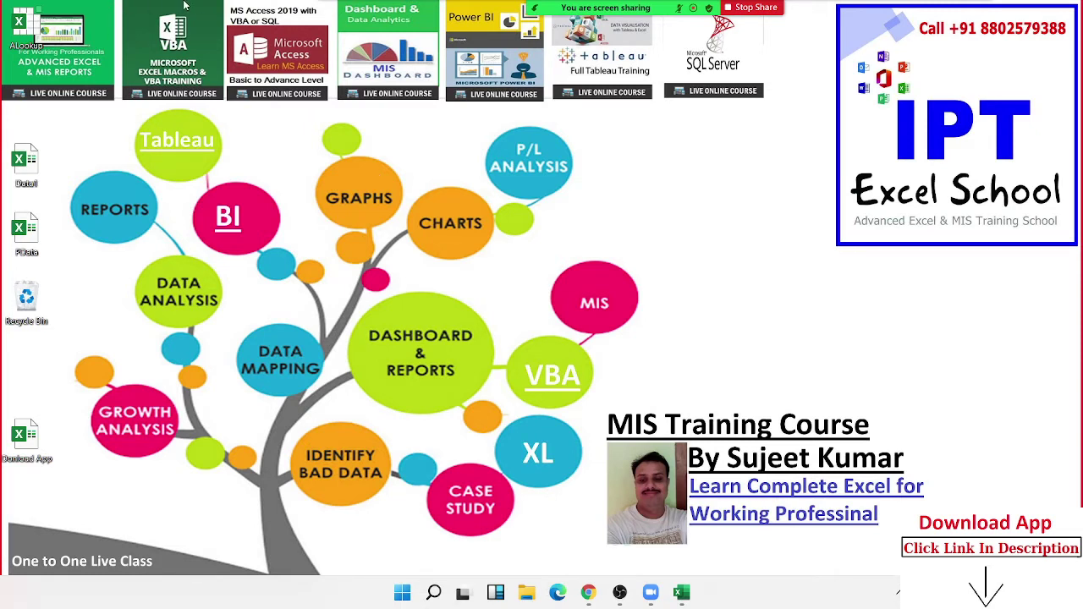
In a blank Excel workbook, enter the Name header in A1 and student names in A2:A7.
mouse_move(357, 15)
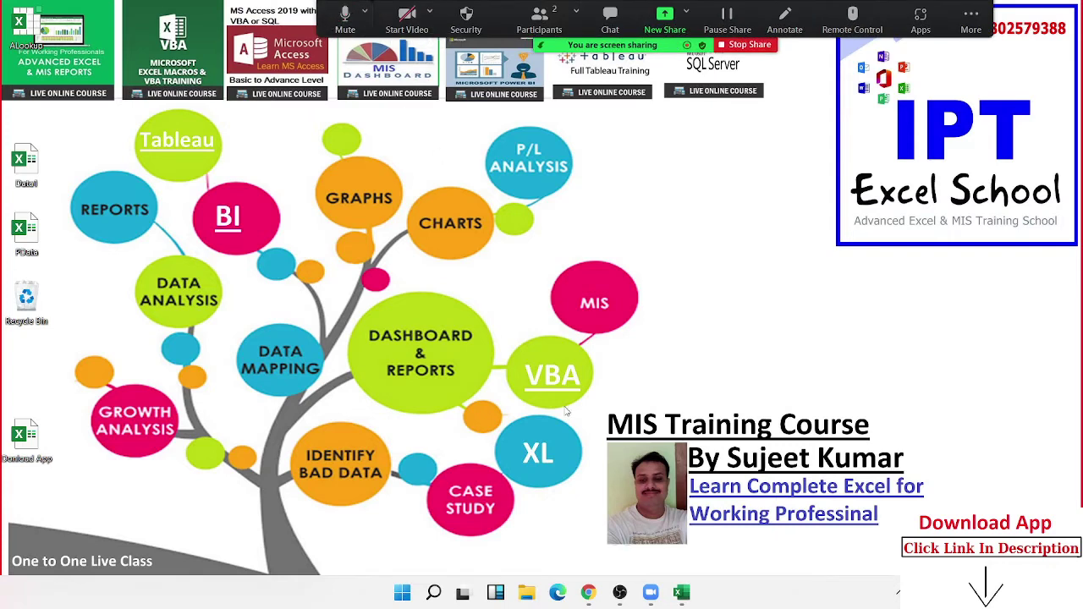
click(682, 593)
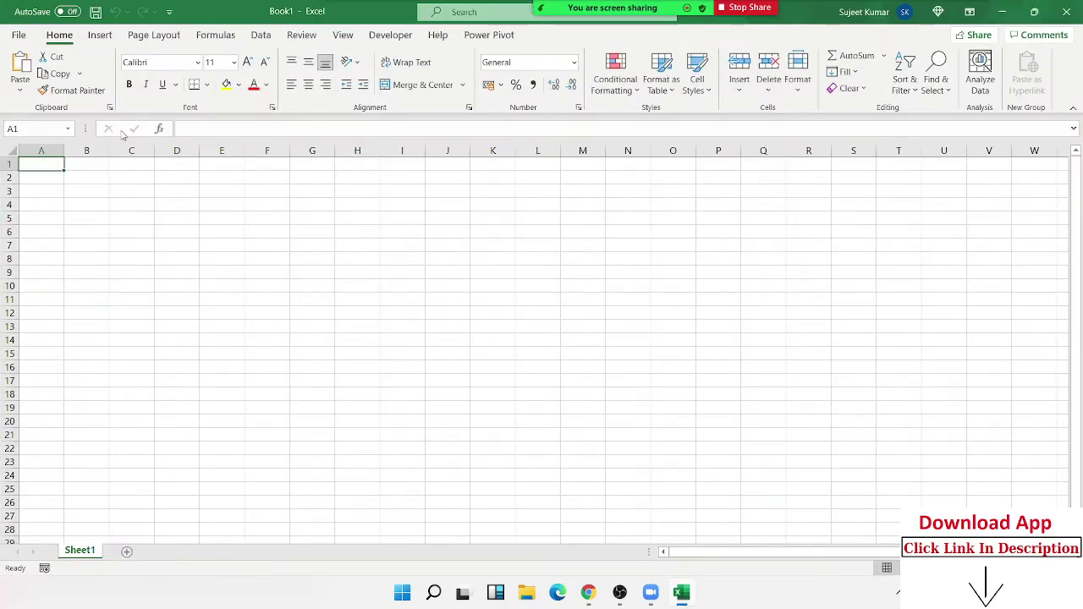
text(Name)
key(Return)
text(P)
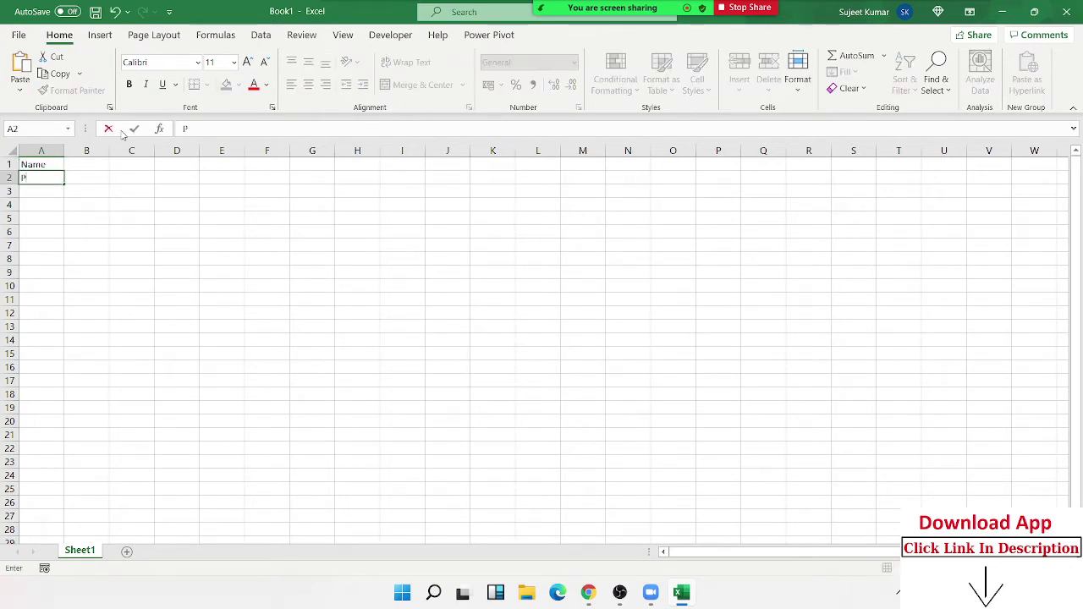
text(uja)
click(41, 217)
click(51, 178)
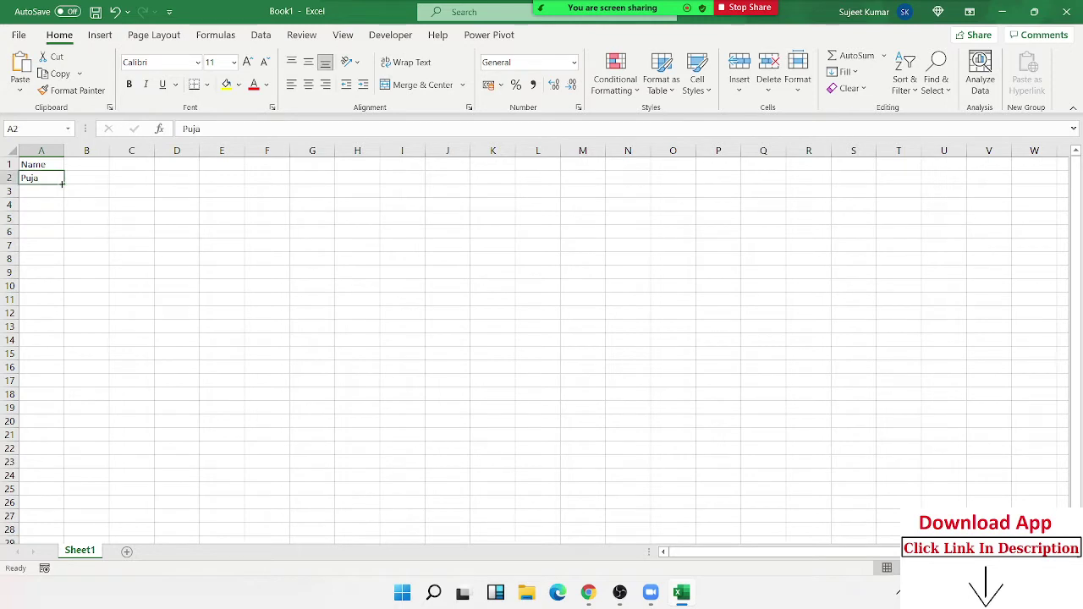
drag(64, 184, 66, 250)
Add the Roll header in B1 and the Marks header in C1.
click(80, 168)
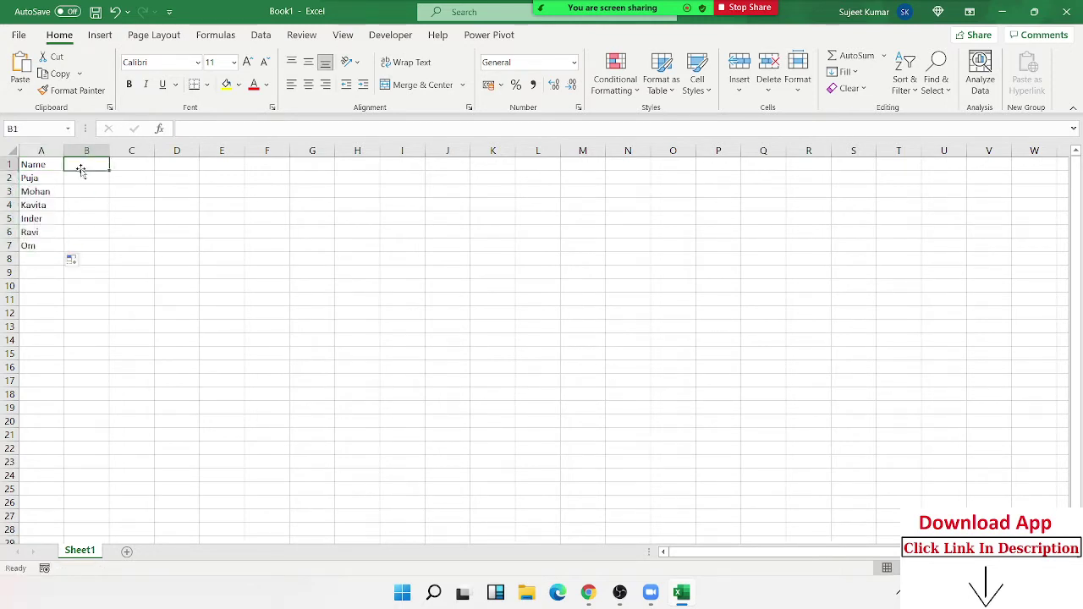
text(Roll)
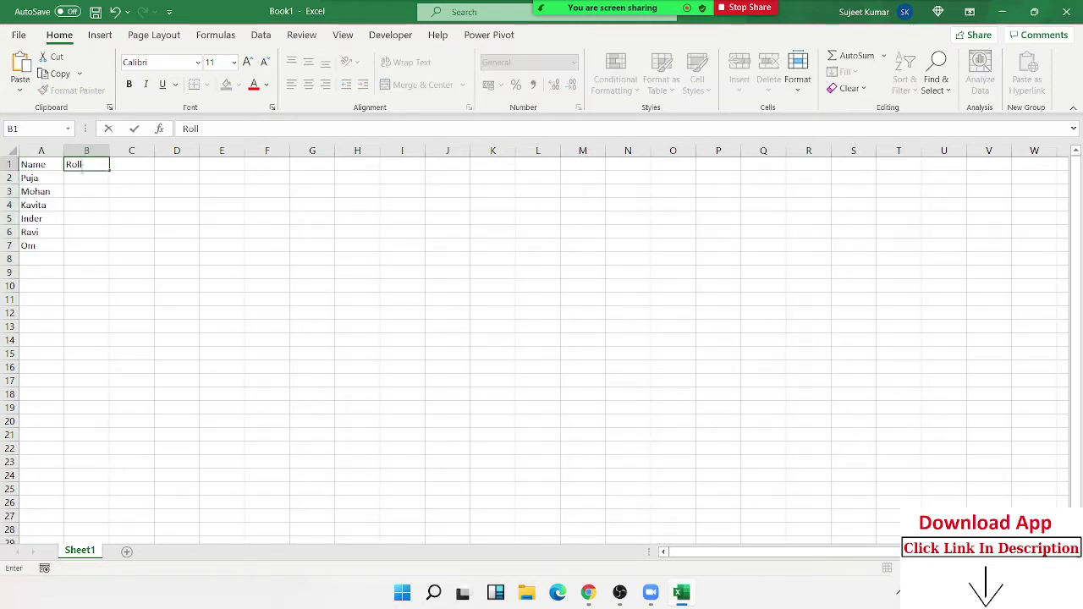
key(Tab)
text(1)
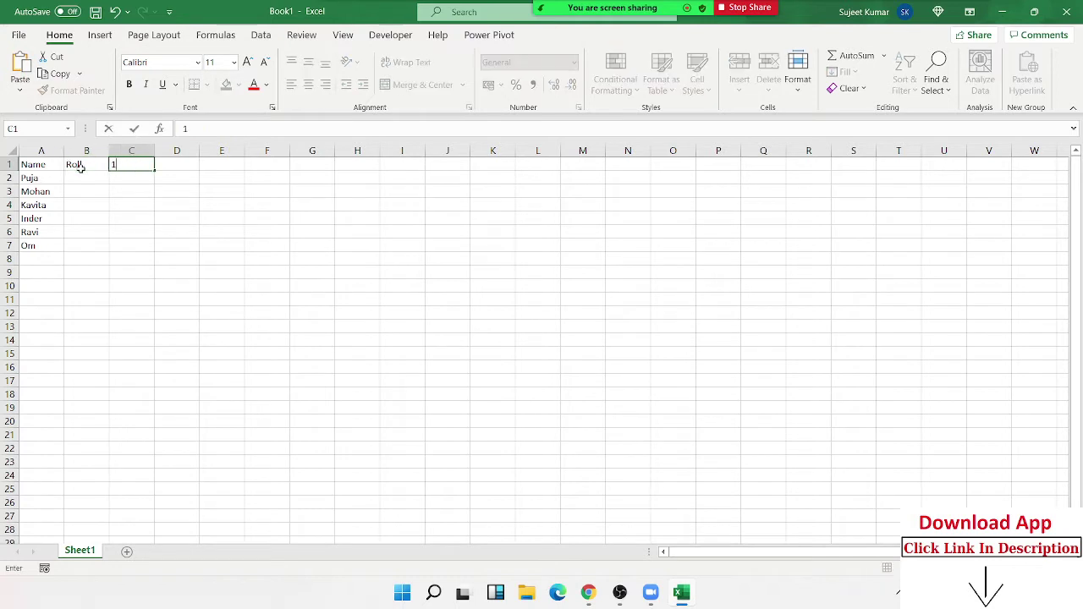
key(Escape)
text(Mar)
text(ks)
Enter roll number 1 in B2 and the formula =B2+1 in B3.
click(82, 174)
text(1)
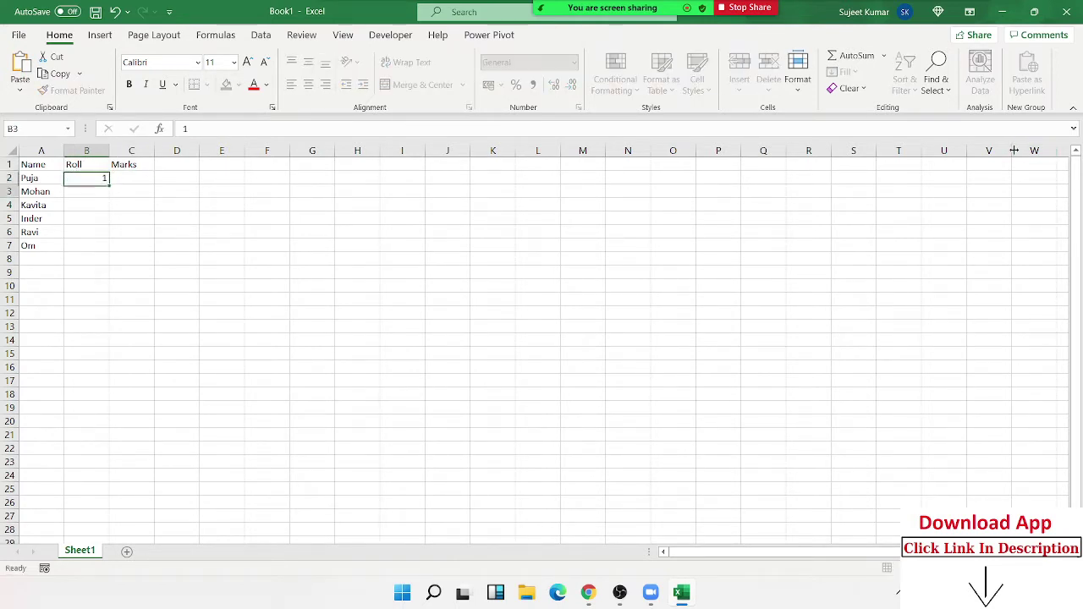
key(Return)
text(2)
key(Return)
key(Up)
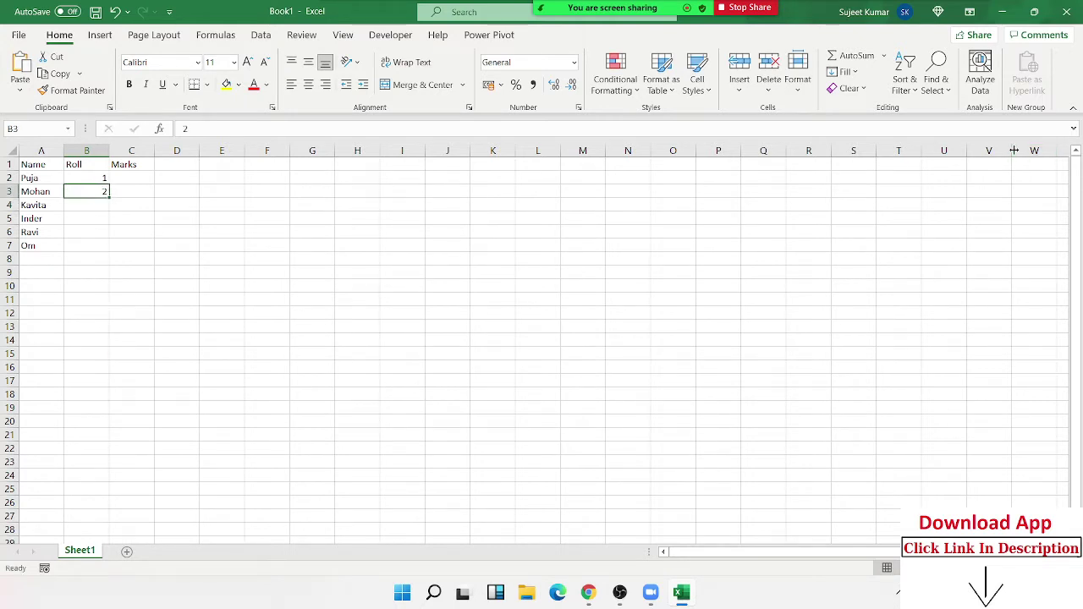
text(=)
key(Up)
text(+)
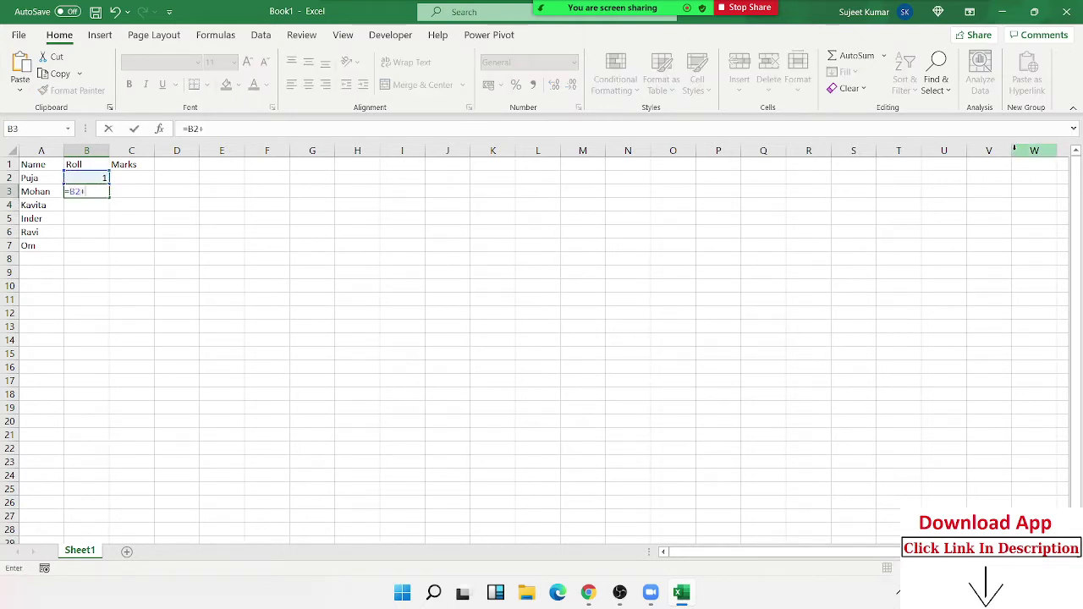
text(1)
key(Return)
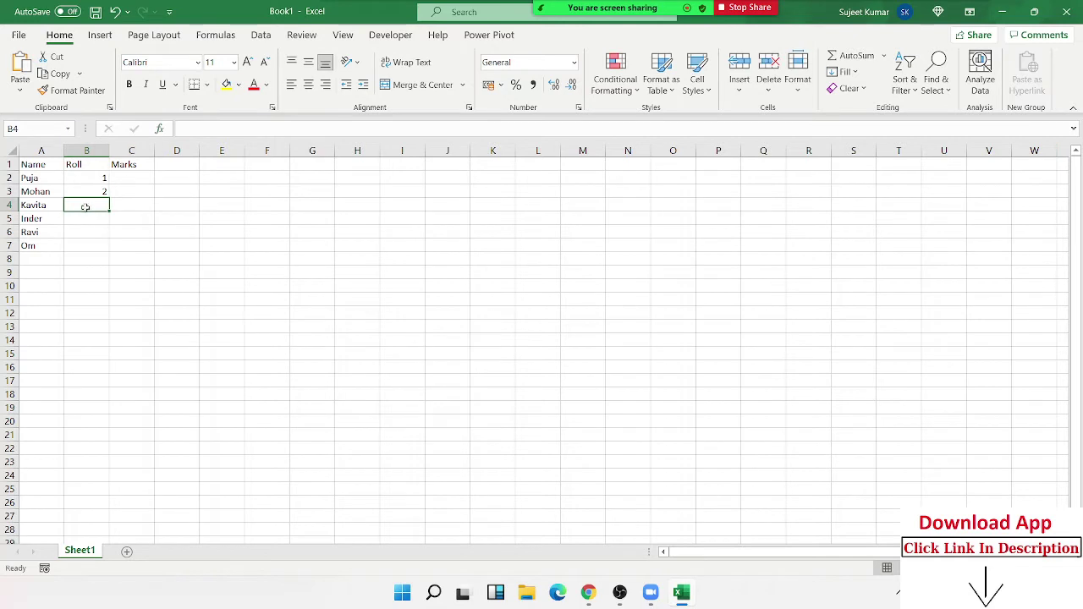
click(86, 191)
Fill the roll formula down, then fill =RANDBETWEEN(10,96) from C2 to C7.
double_click(109, 198)
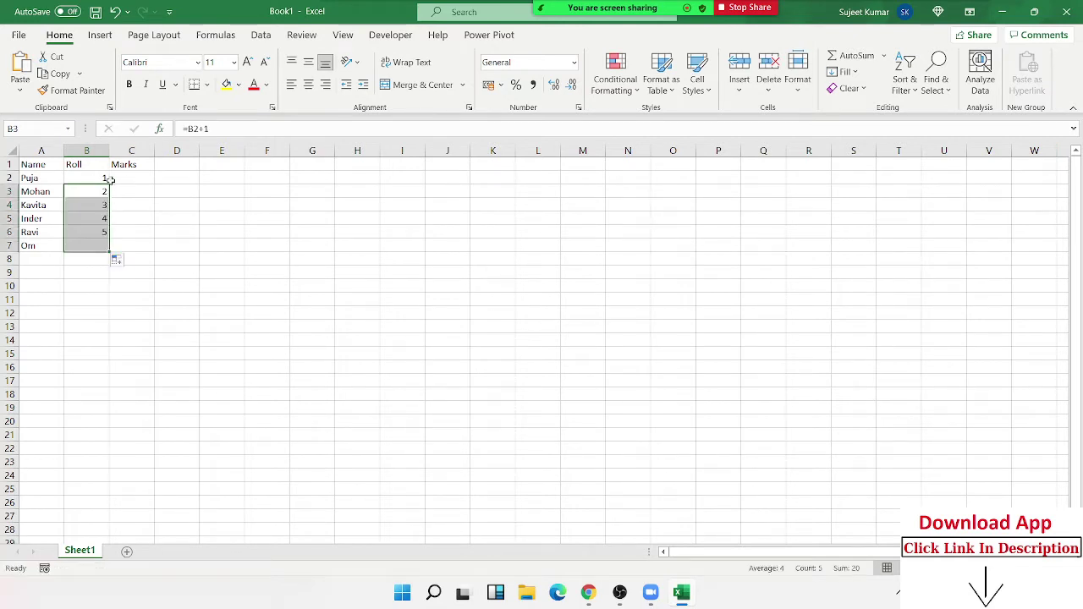
click(115, 177)
text(=)
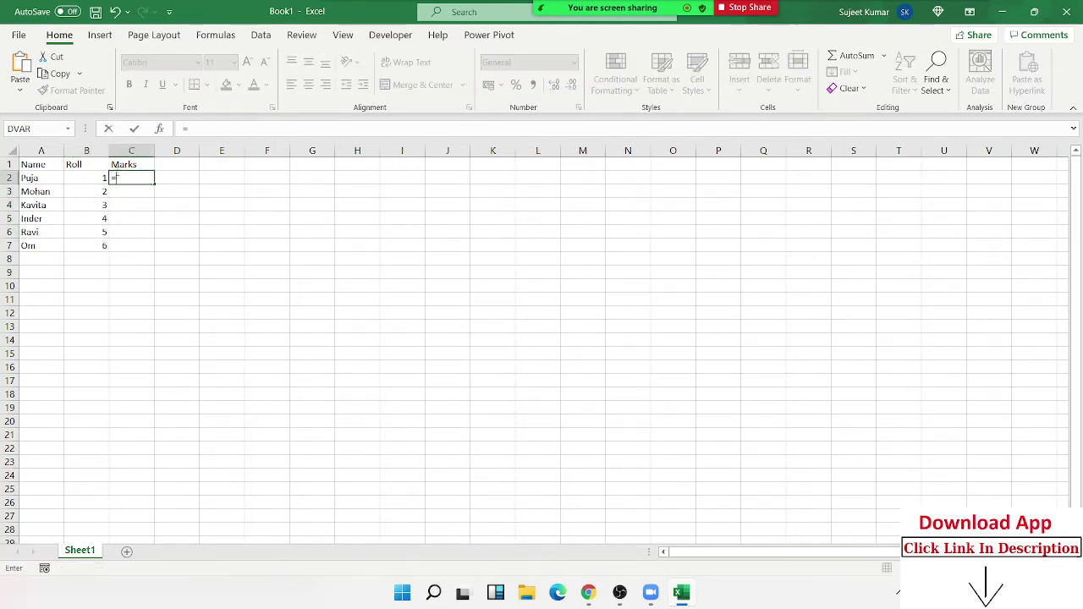
text(r)
key(Down)
key(Down)
key(Down)
key(Tab)
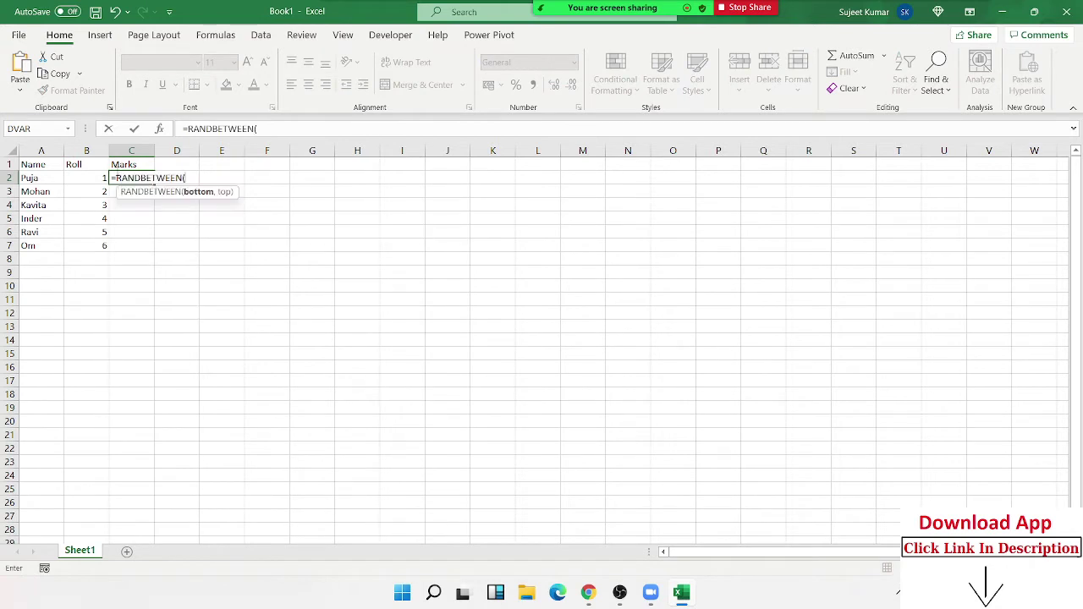
text(10)
text(,96)
key(Return)
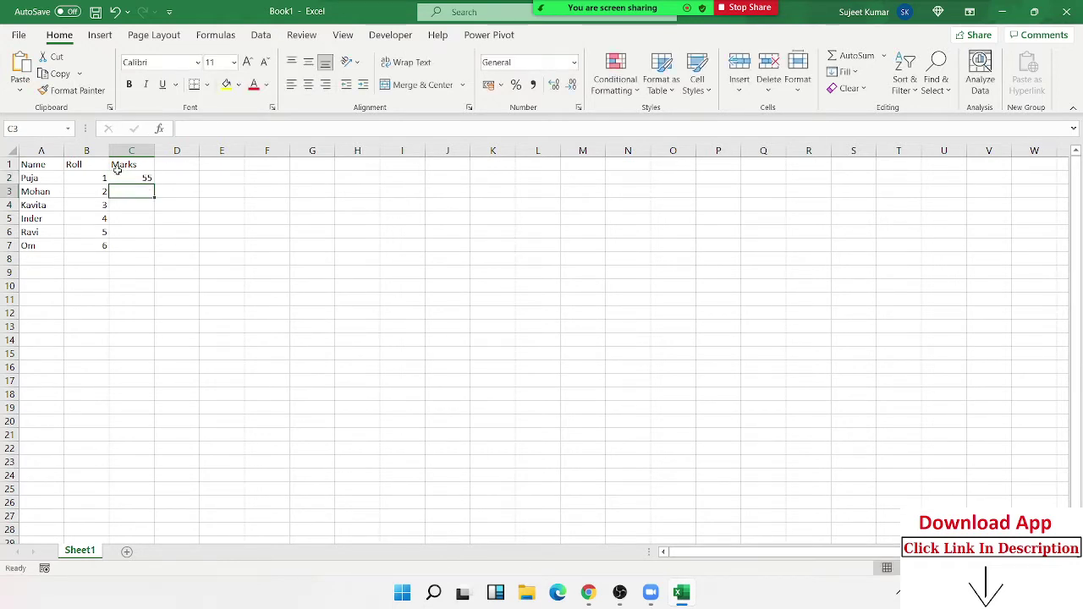
drag(120, 178, 127, 252)
Give A1:C7 a yellow fill and All Borders, then check the C2 and B4 formulas.
drag(38, 165, 140, 243)
click(226, 84)
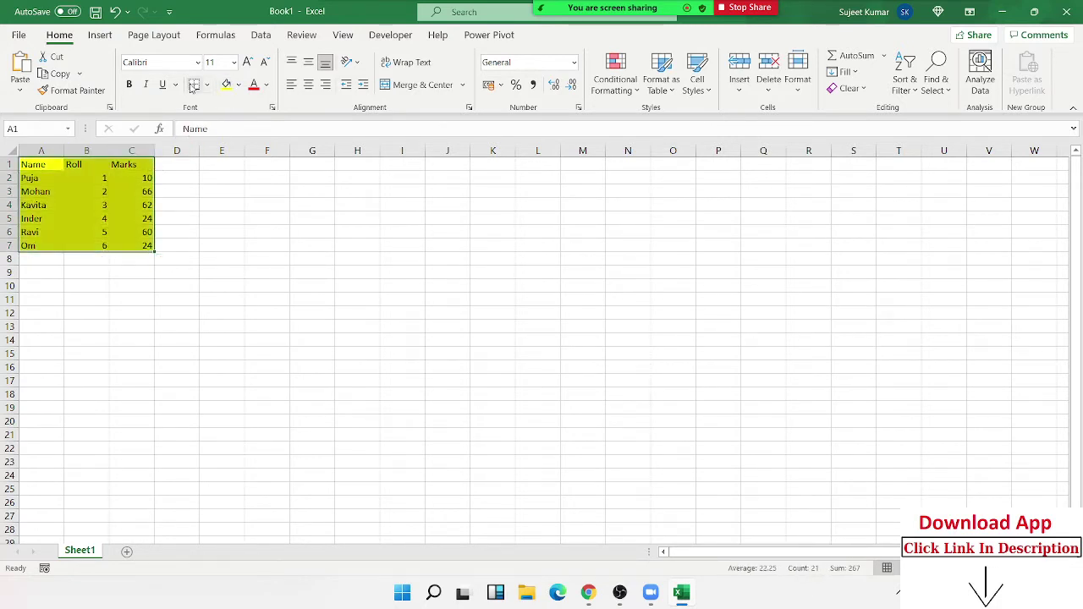
click(207, 84)
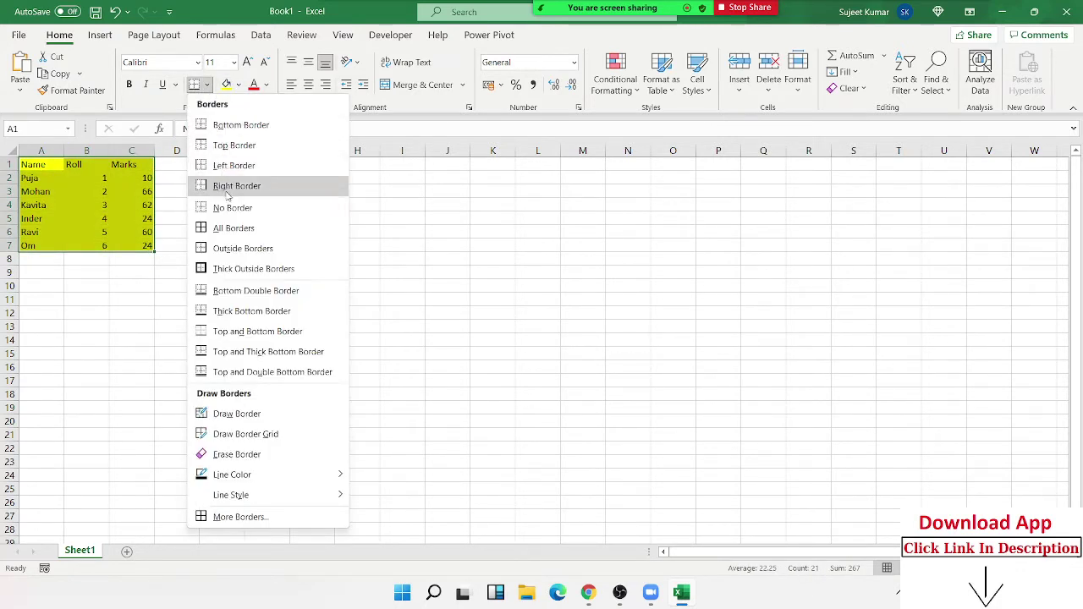
click(227, 227)
click(142, 184)
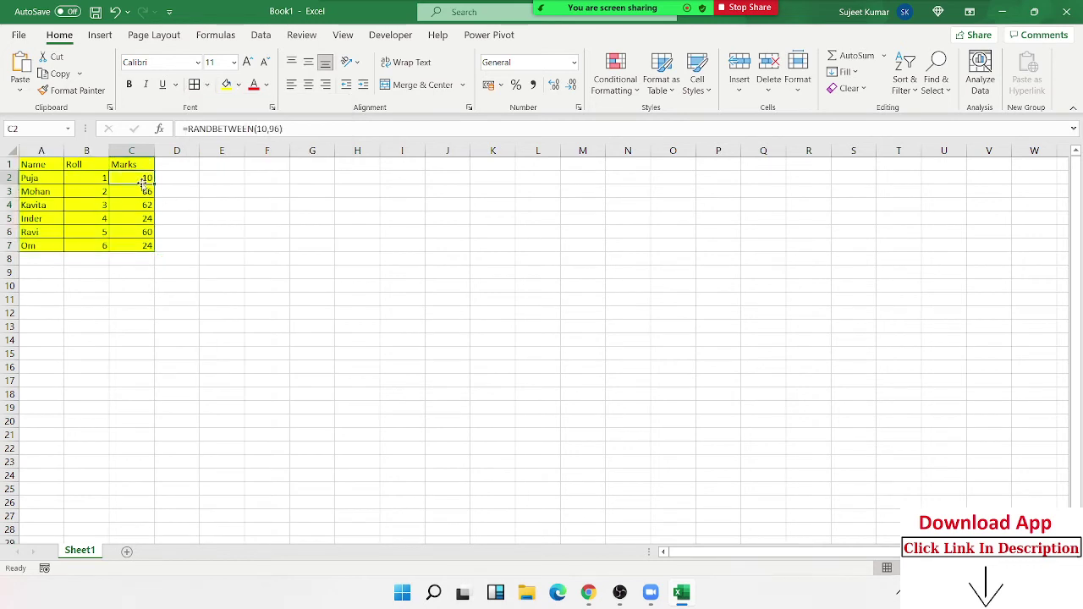
click(98, 204)
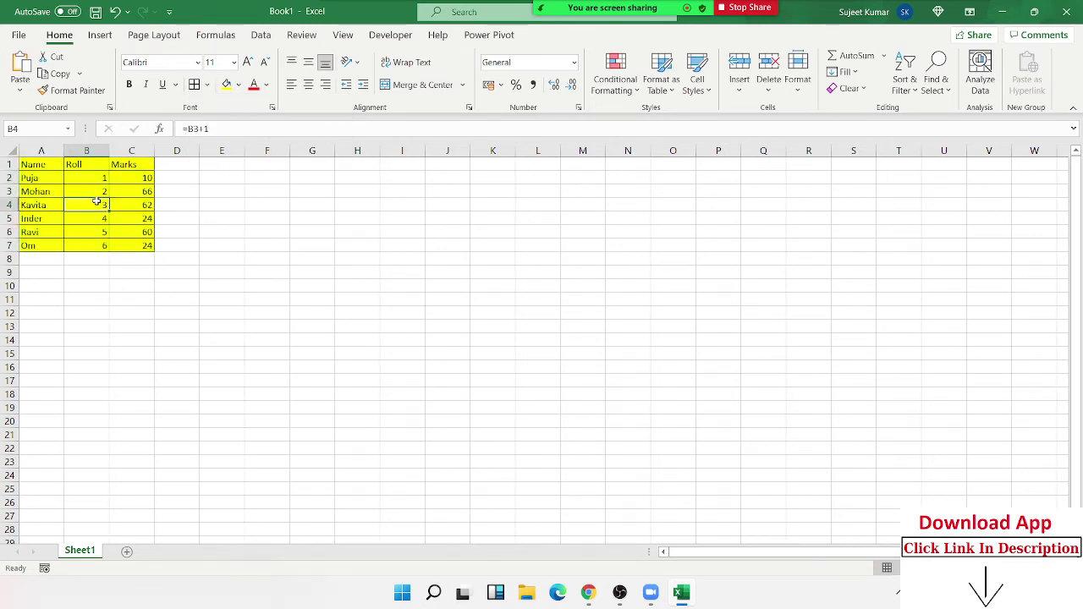
mouse_move(39, 164)
mouse_down()
mouse_move(125, 231)
mouse_move(126, 245)
mouse_up()
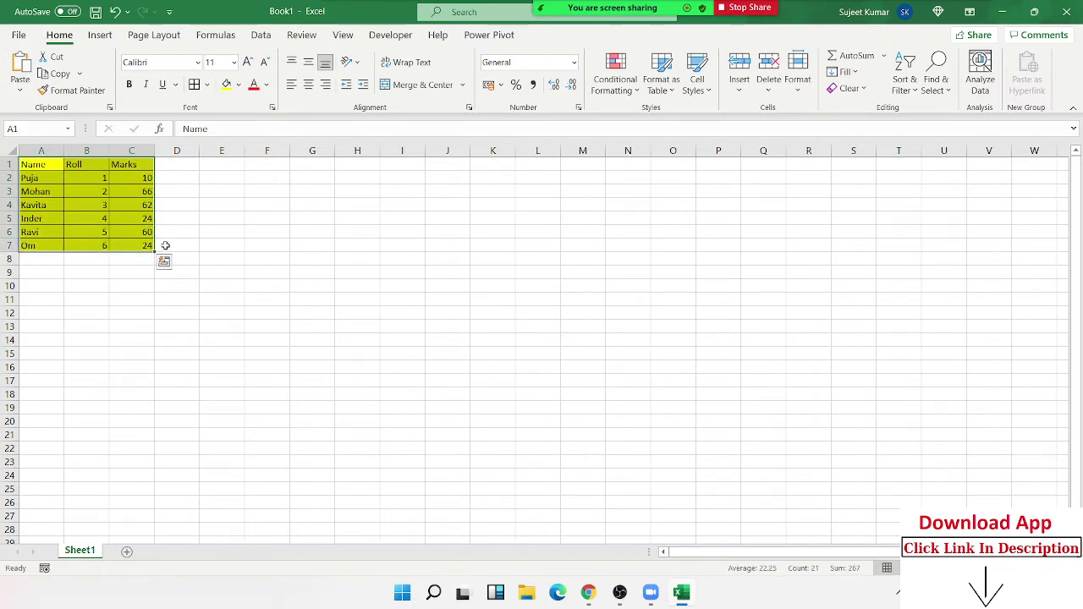
Copy the A1:C7 table and paste it at I2, then undo that paste.
key(ctrl+c)
click(402, 185)
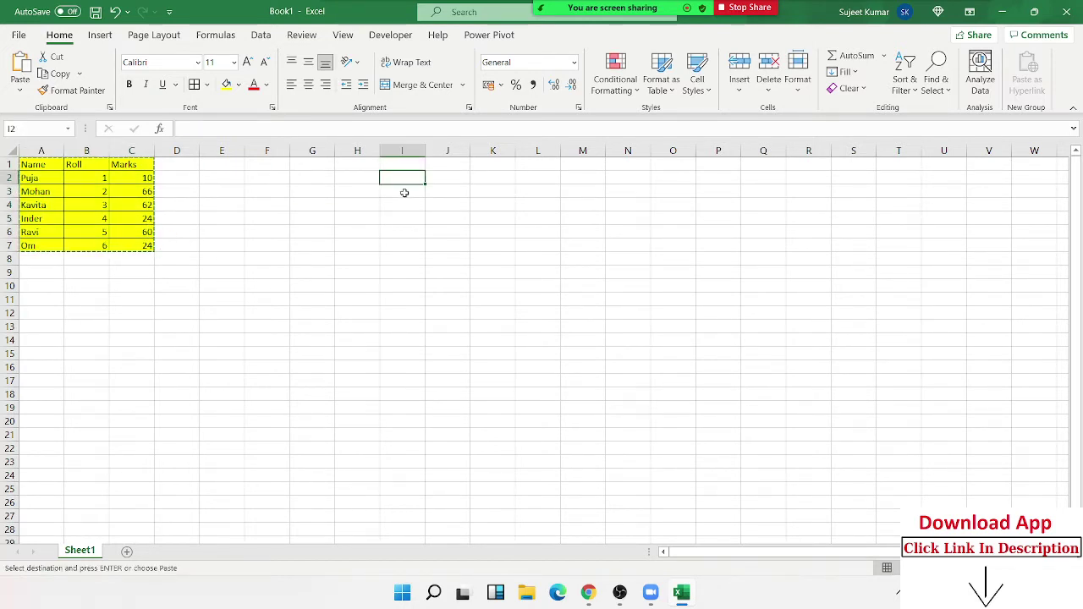
key(ctrl+v)
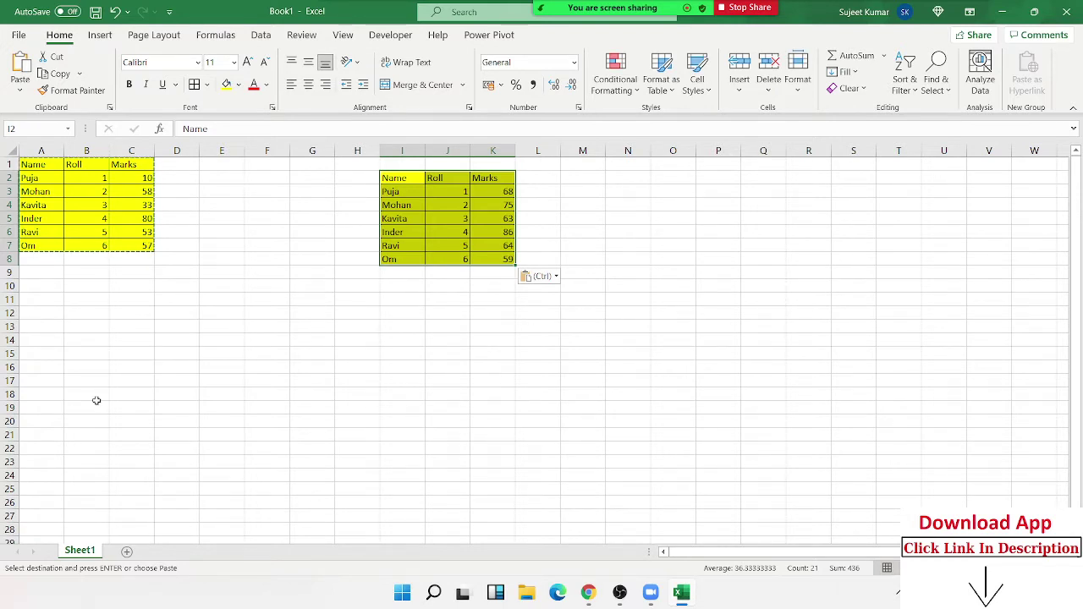
key(ctrl+z)
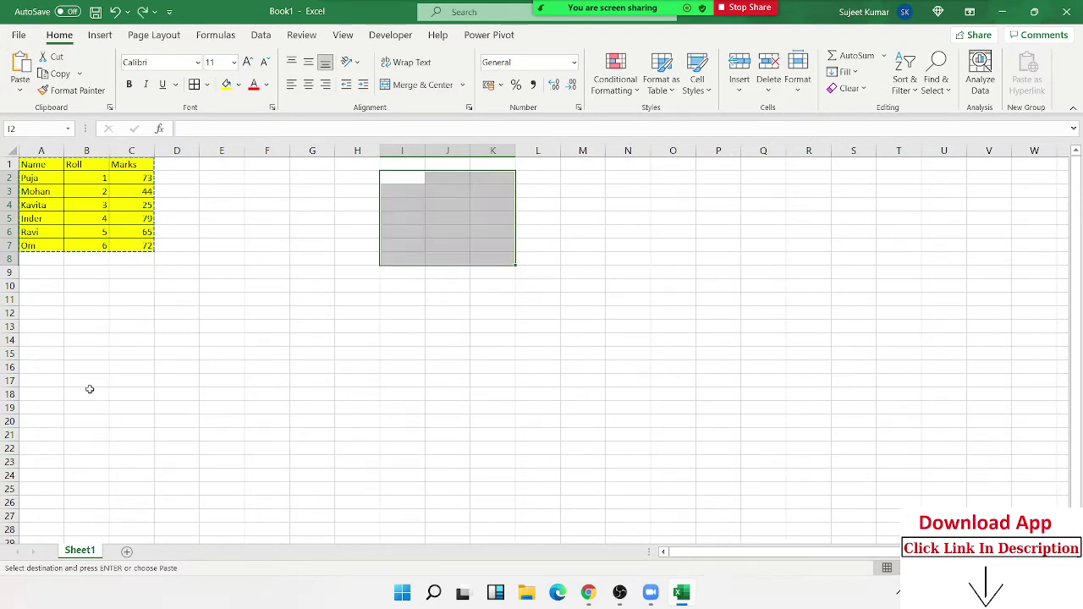
Paste Special the copied table at I2 with Formulas only.
click(395, 180)
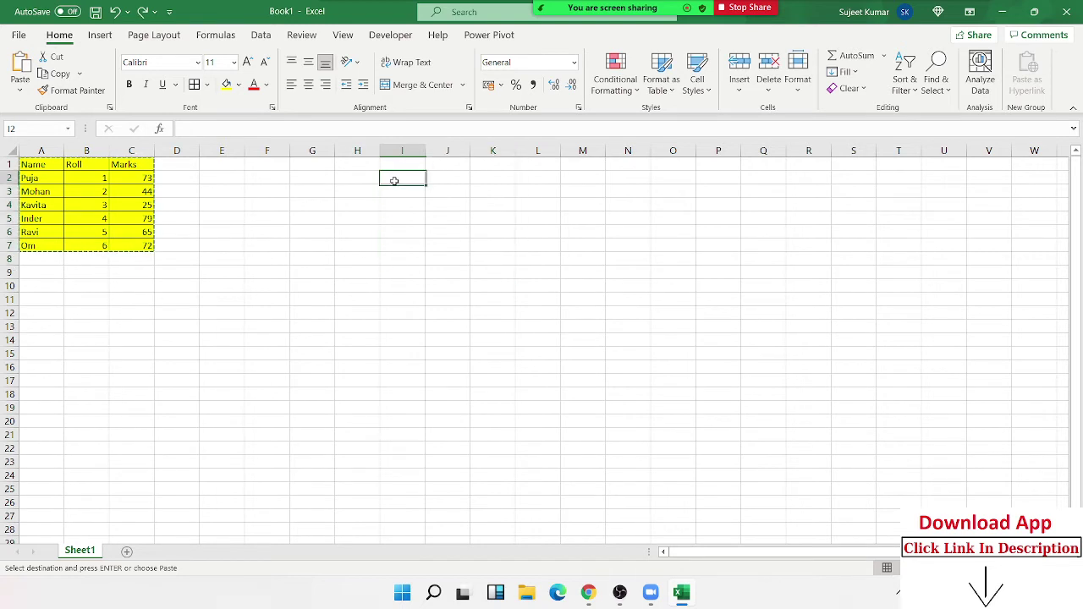
click(21, 88)
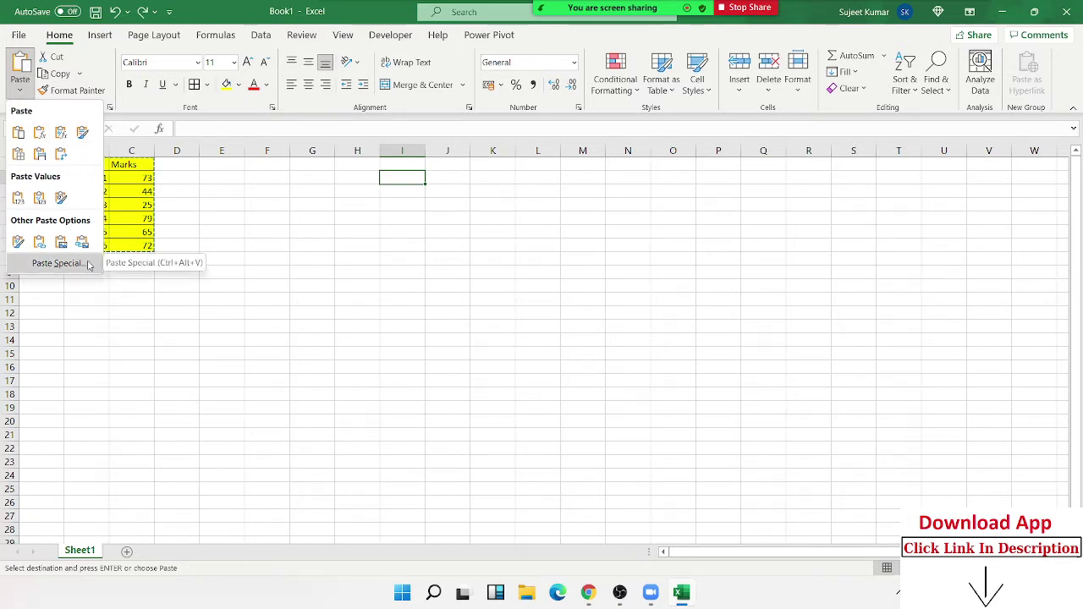
click(59, 263)
drag(381, 148, 544, 163)
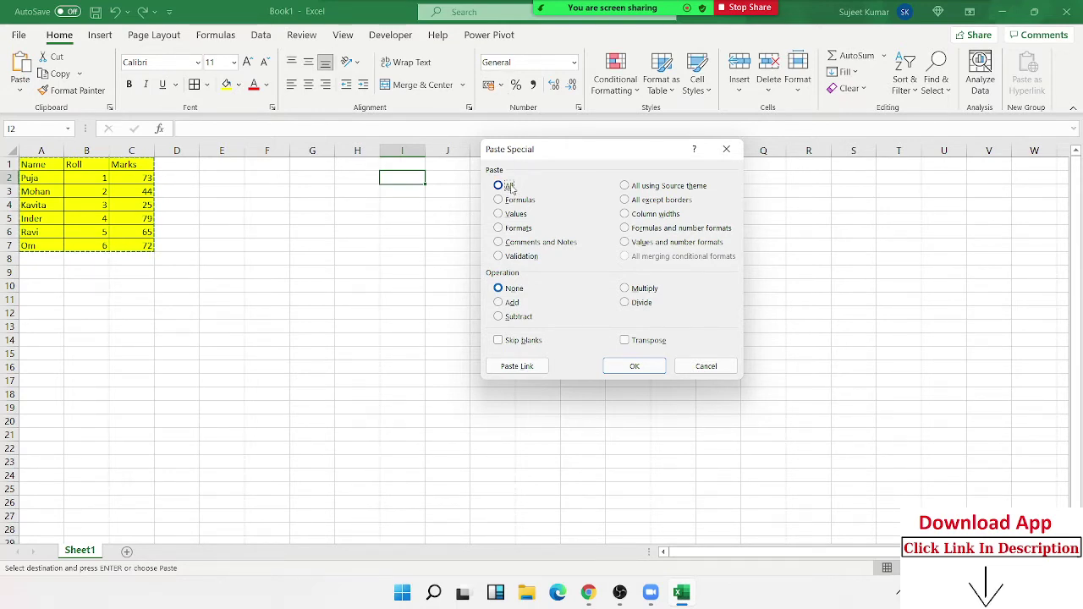
click(518, 201)
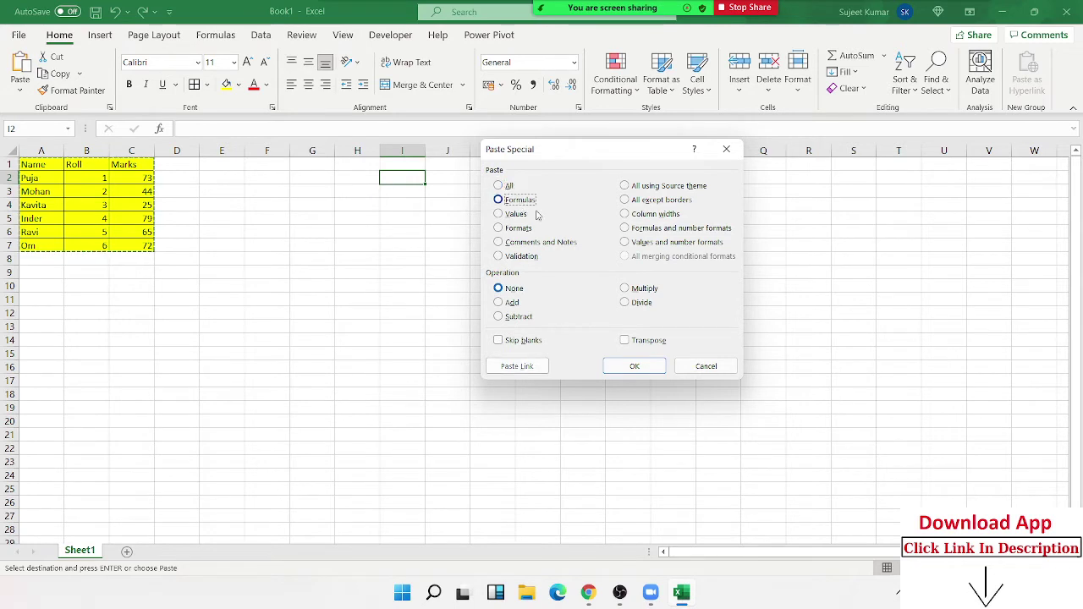
click(633, 367)
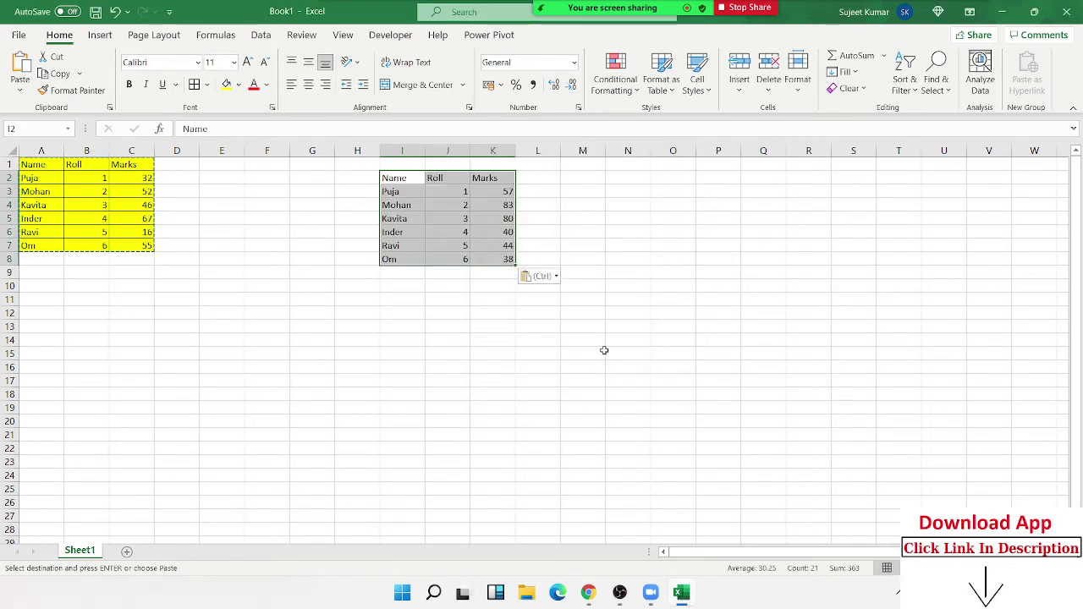
click(131, 203)
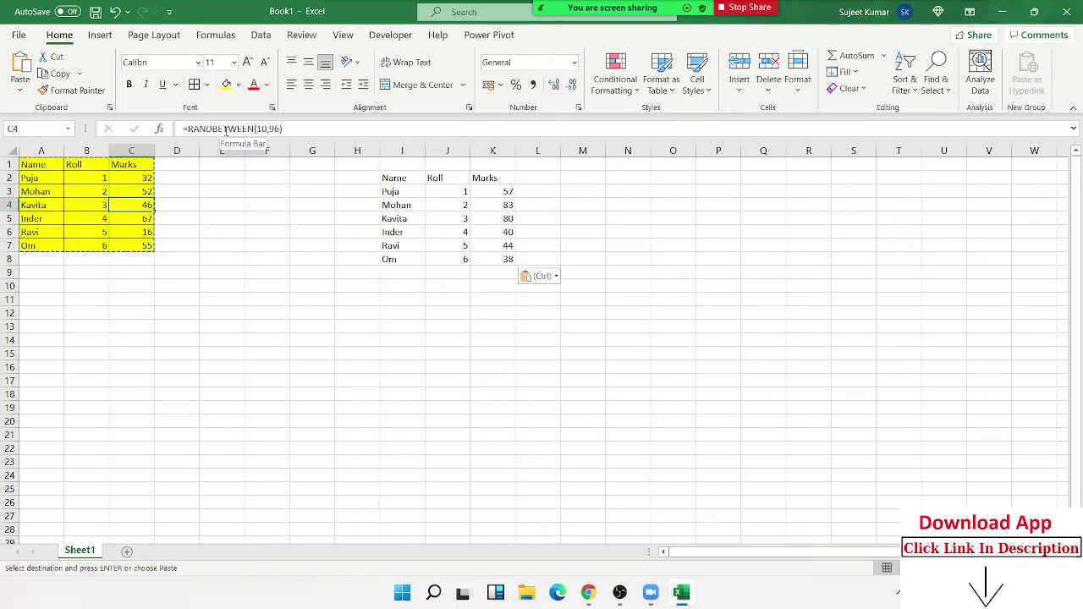
click(485, 204)
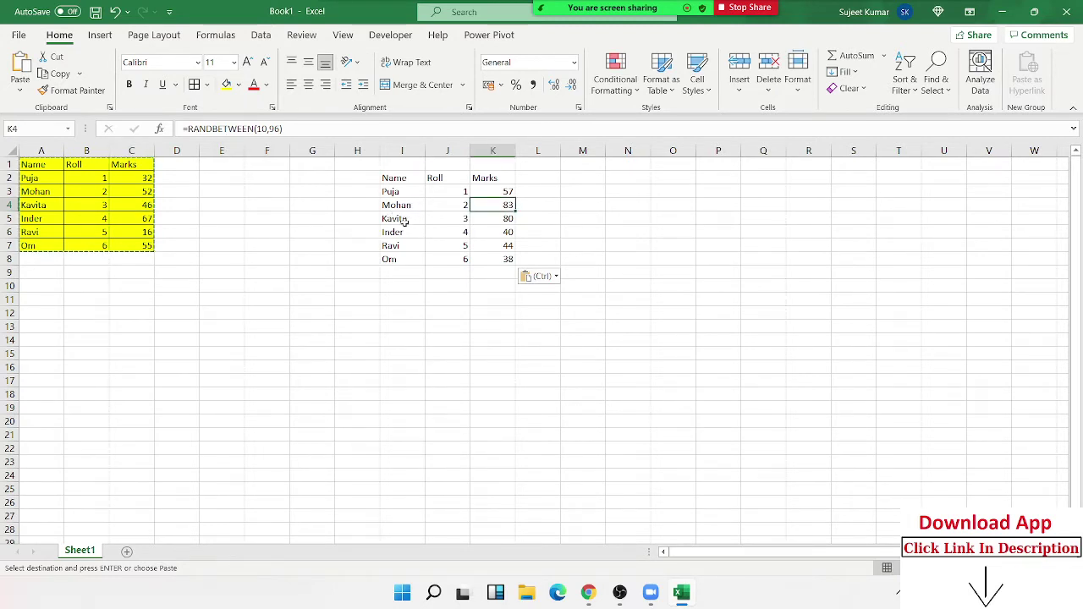
click(50, 170)
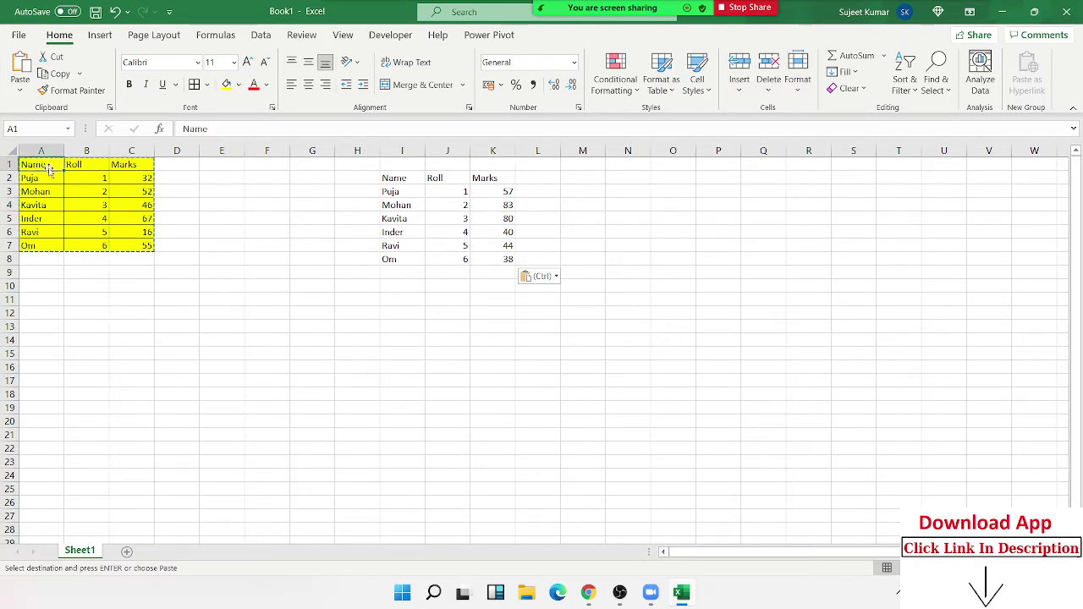
click(51, 181)
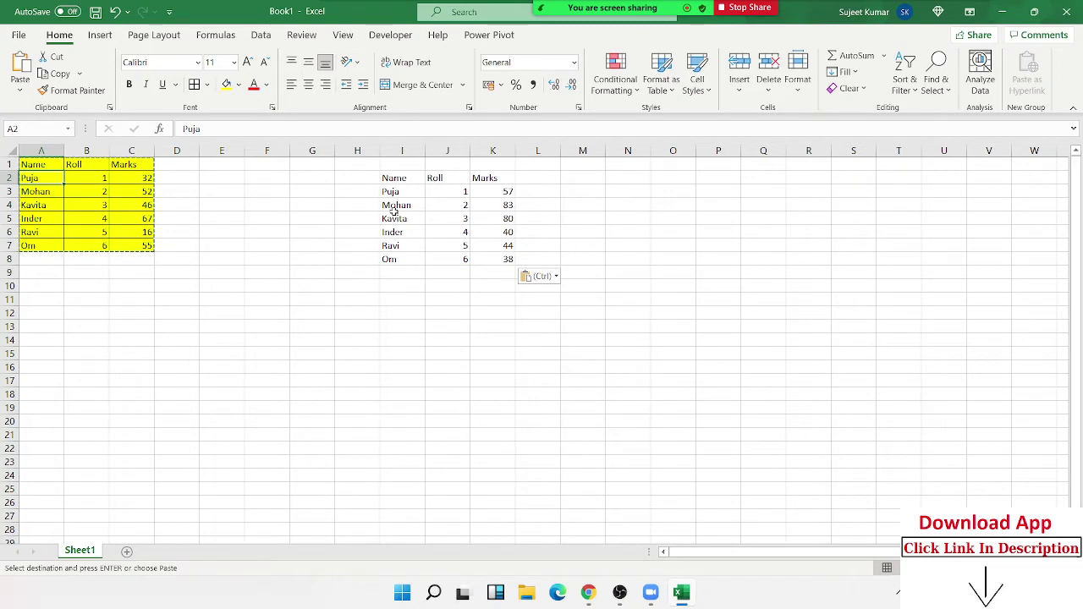
drag(394, 218, 396, 205)
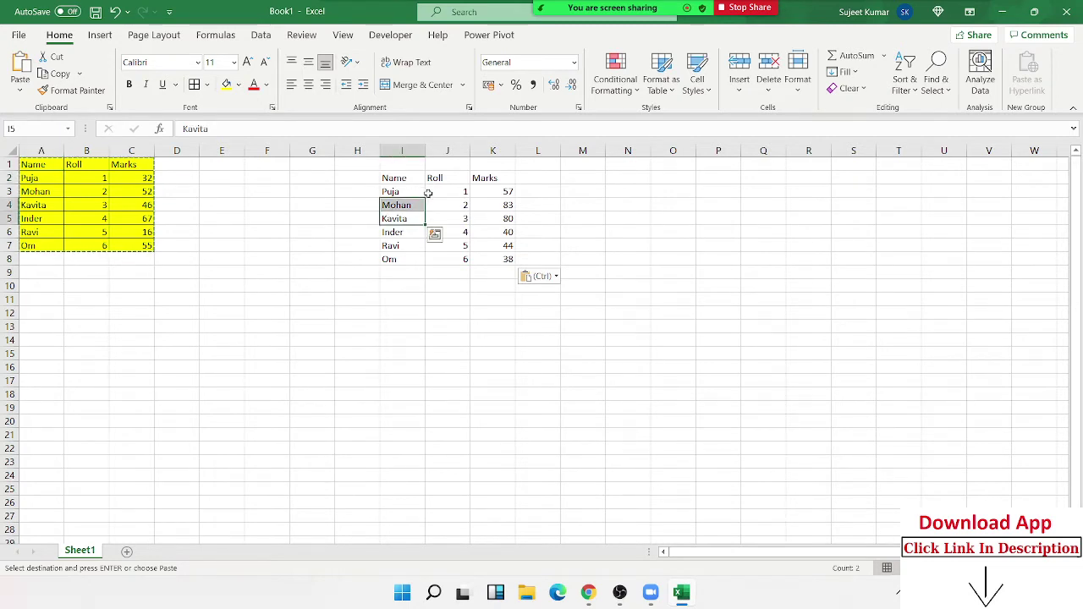
click(415, 191)
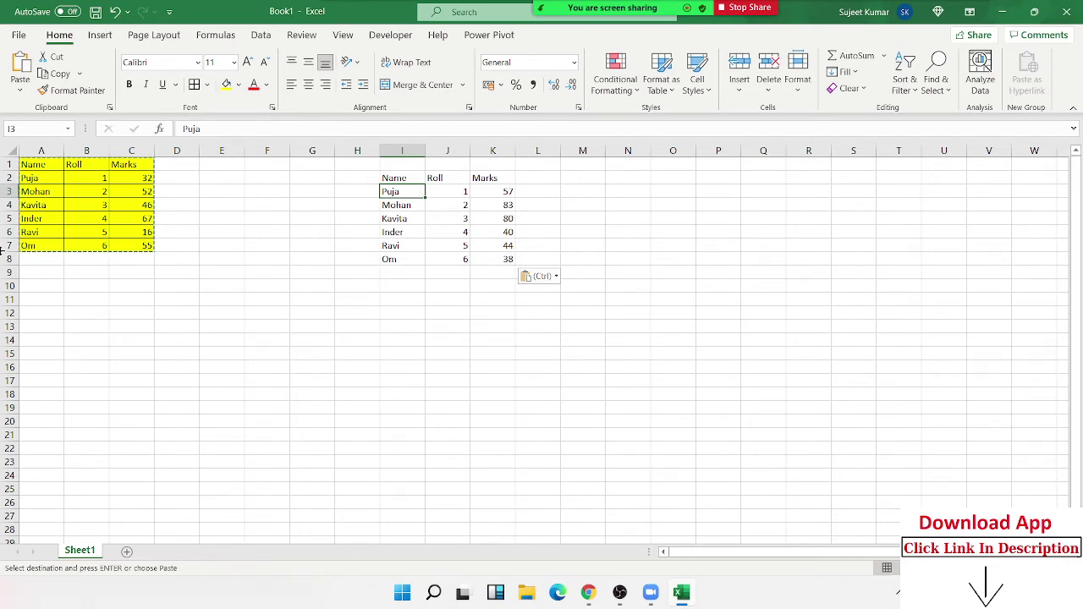
click(57, 205)
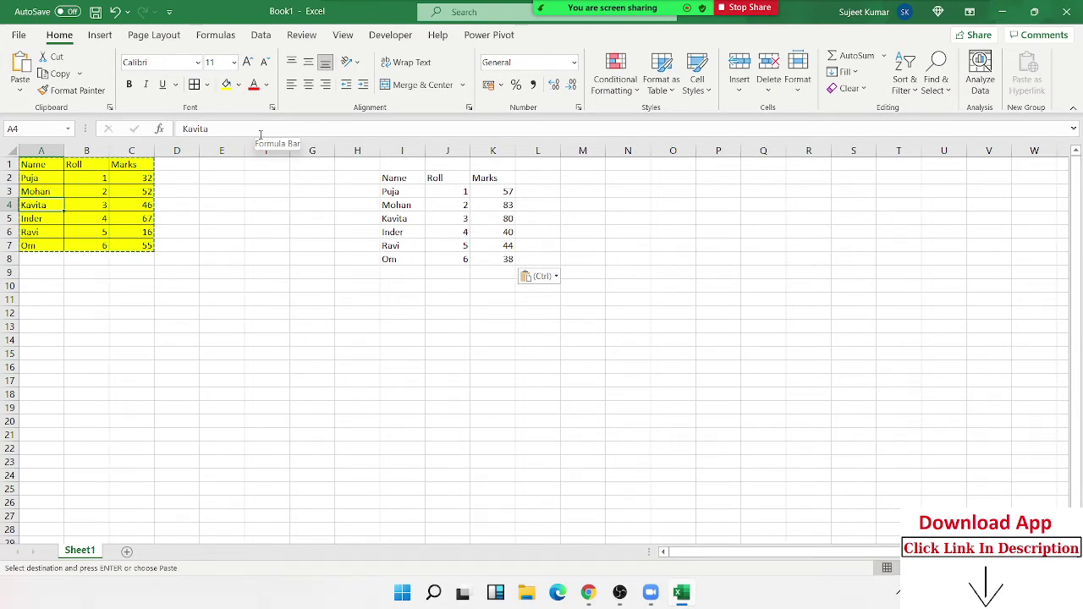
click(93, 180)
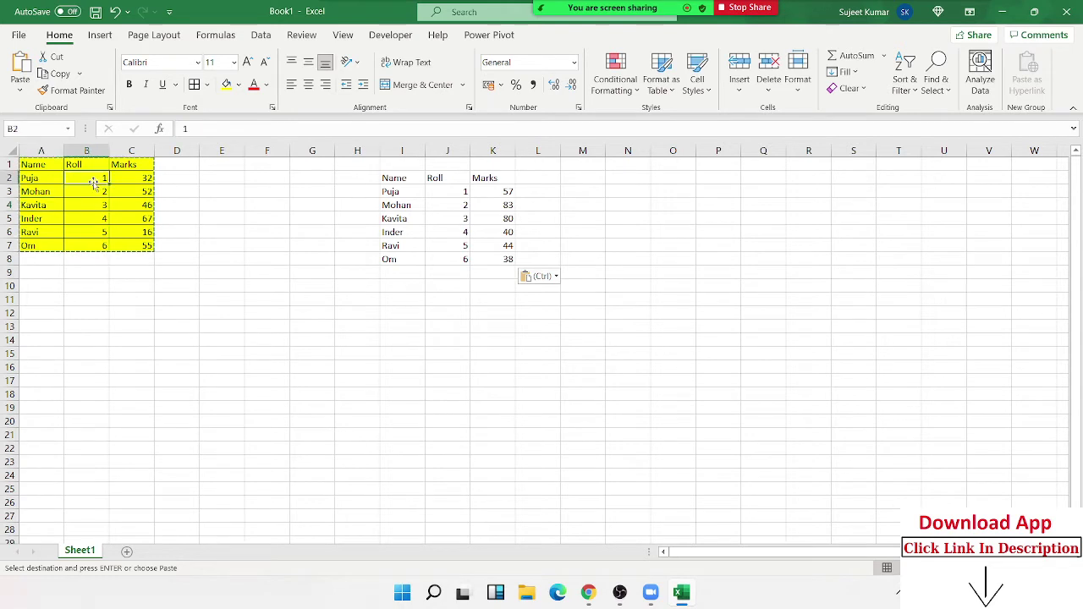
click(98, 193)
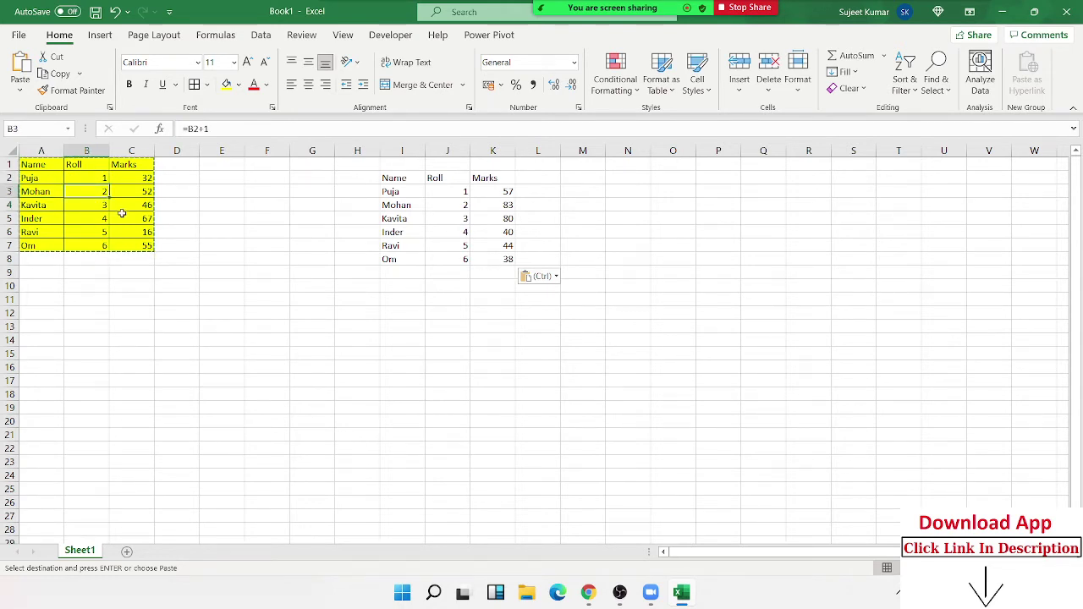
click(126, 216)
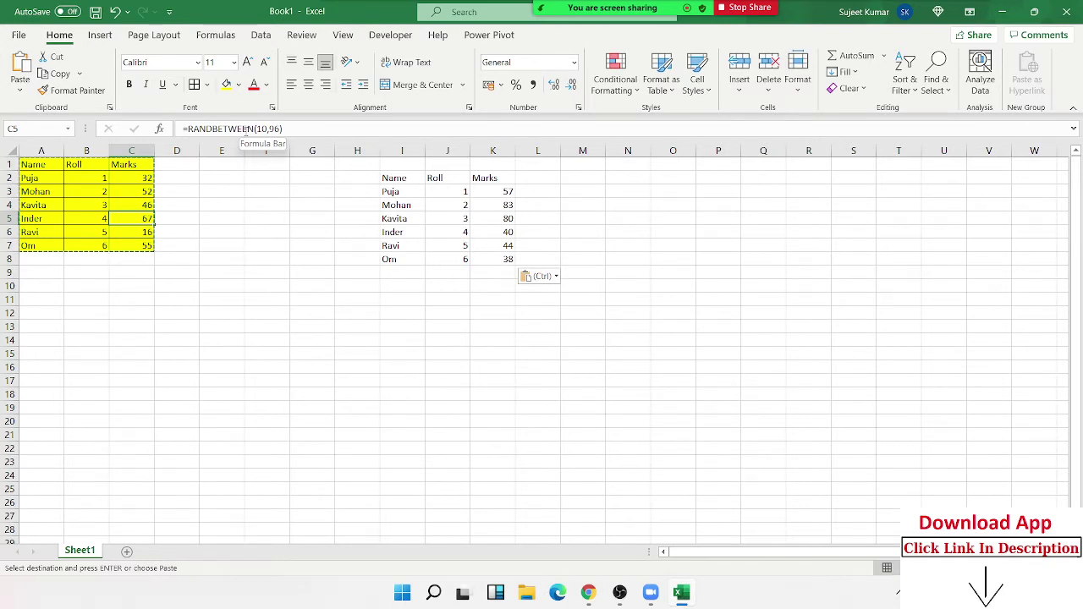
Paste Special the copied table at I11 as Values only.
right_click(386, 296)
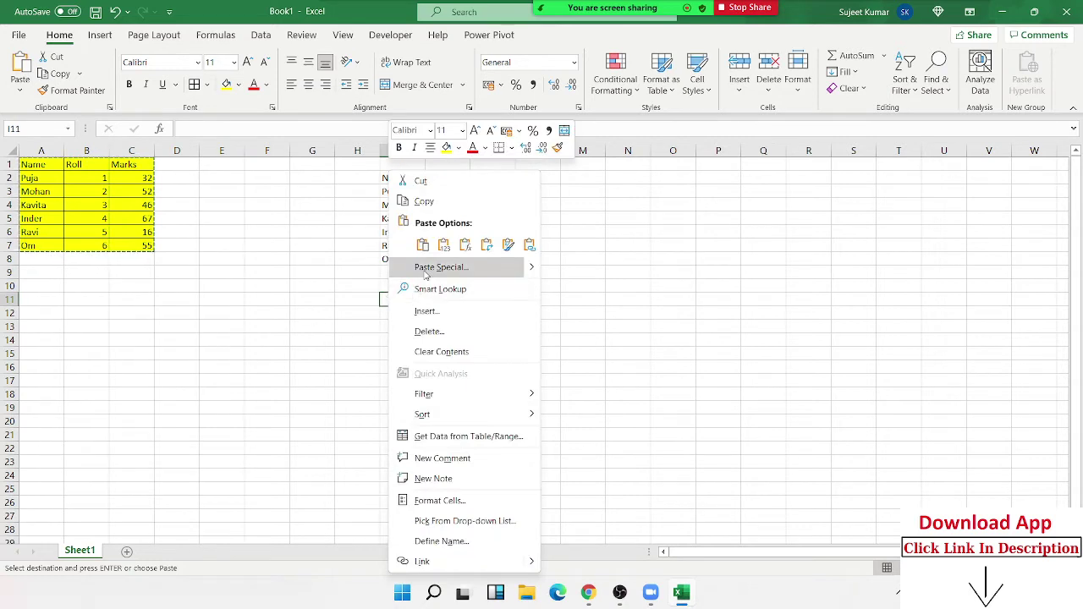
click(425, 269)
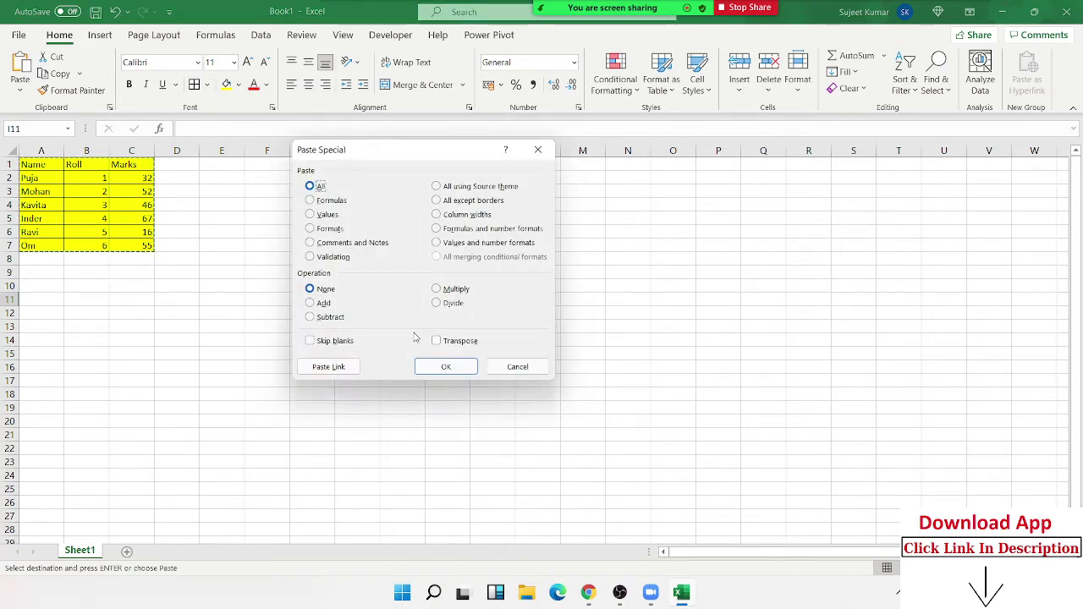
click(309, 214)
drag(364, 150, 639, 163)
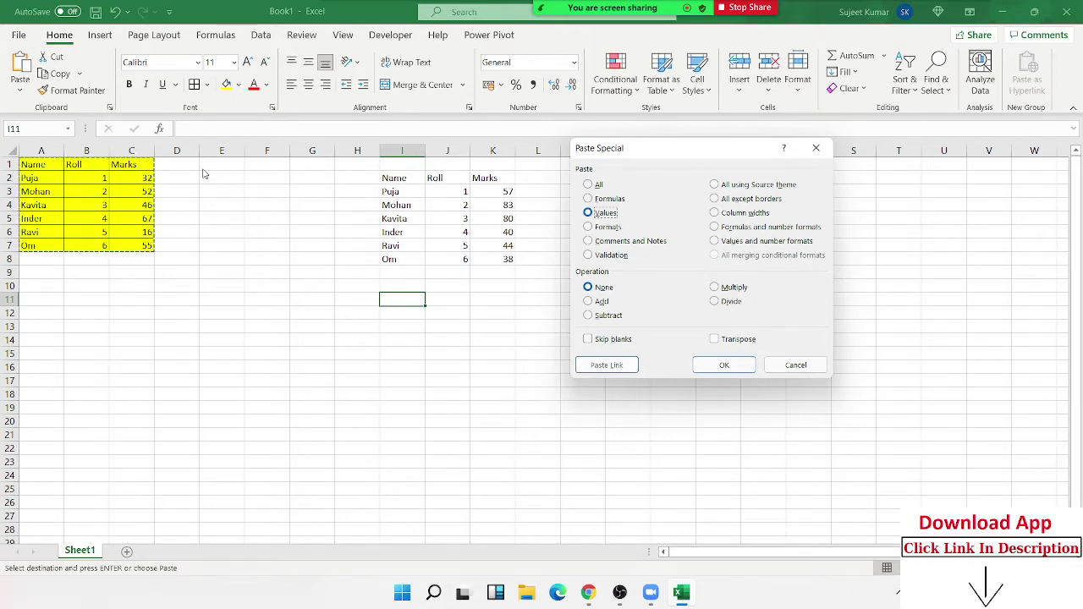
click(705, 370)
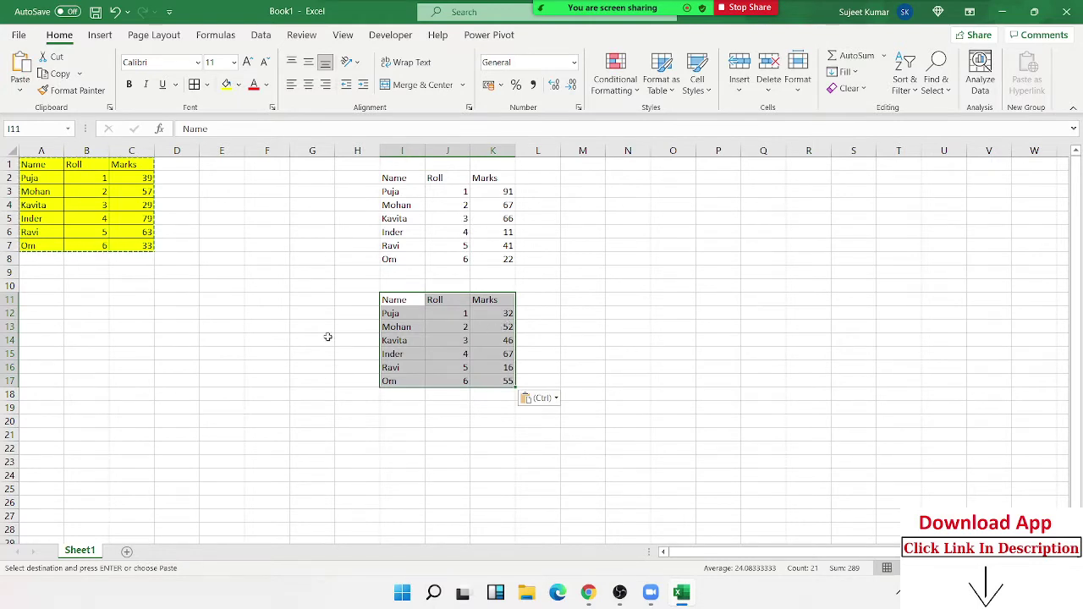
click(476, 328)
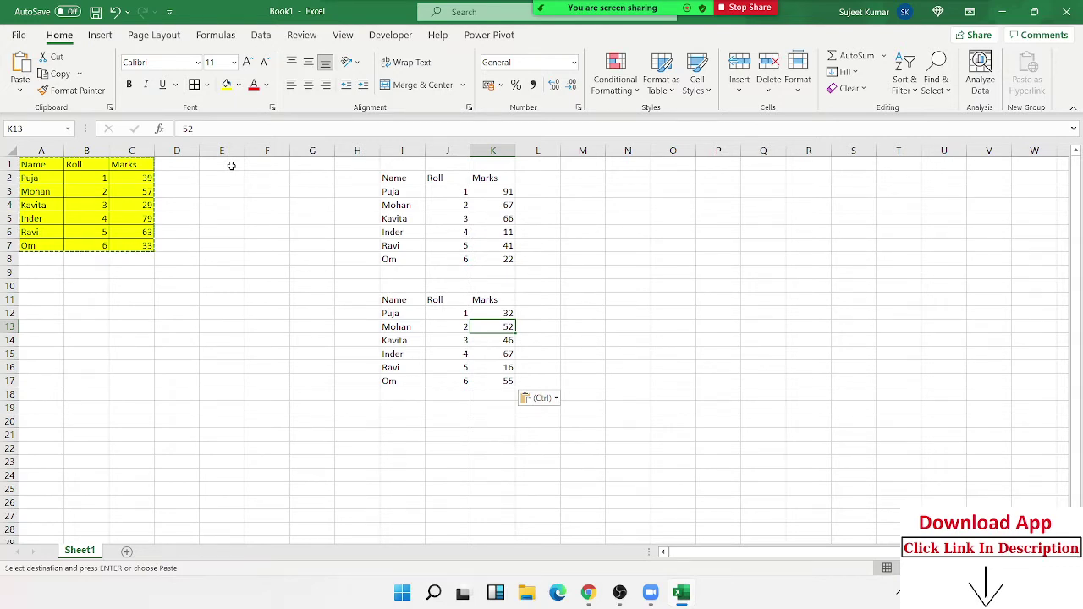
Select the upper copy's Marks in K3:K8 and copy them.
click(508, 231)
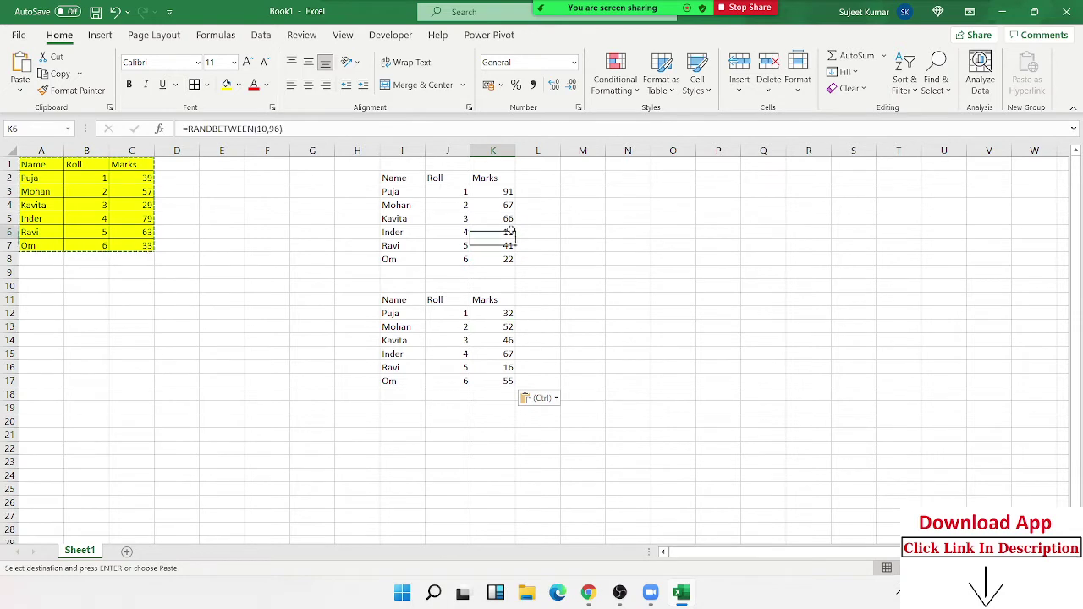
key(Up)
key(Up)
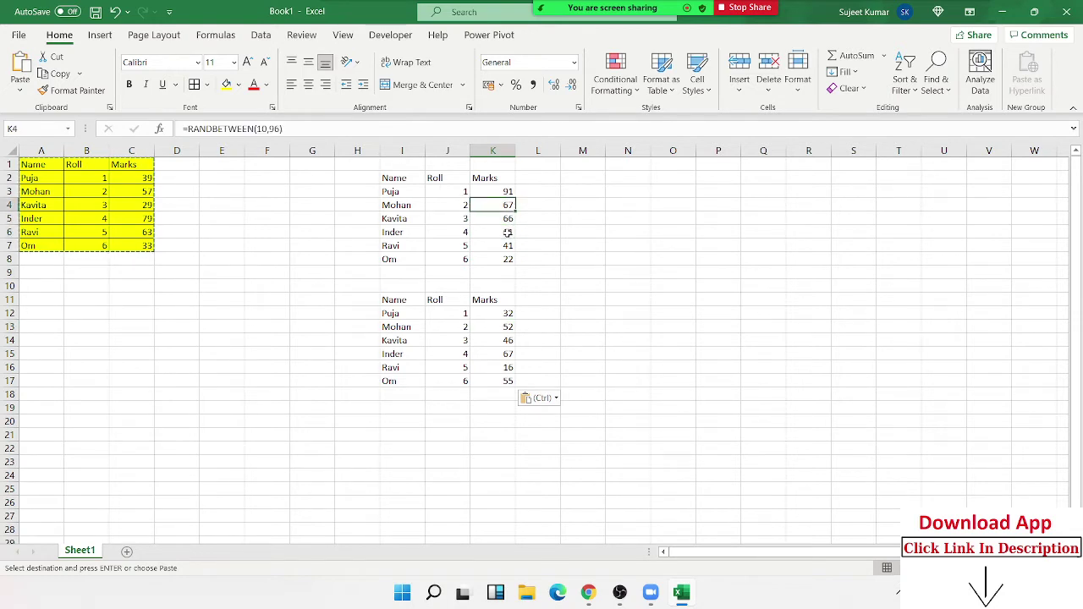
key(Up)
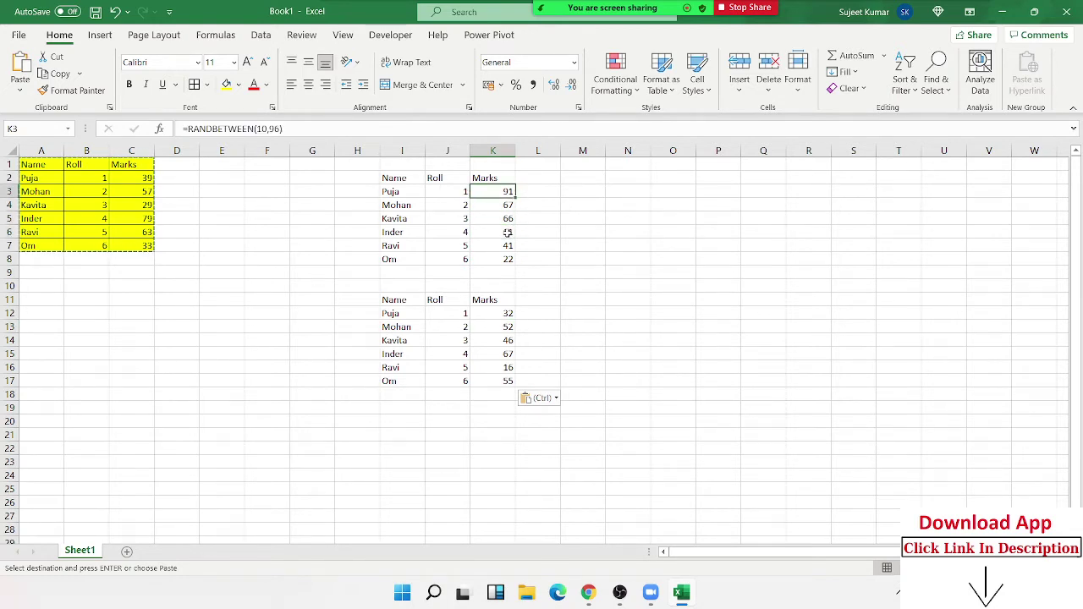
key(Down)
key(Down)
key(Down)
key(Down)
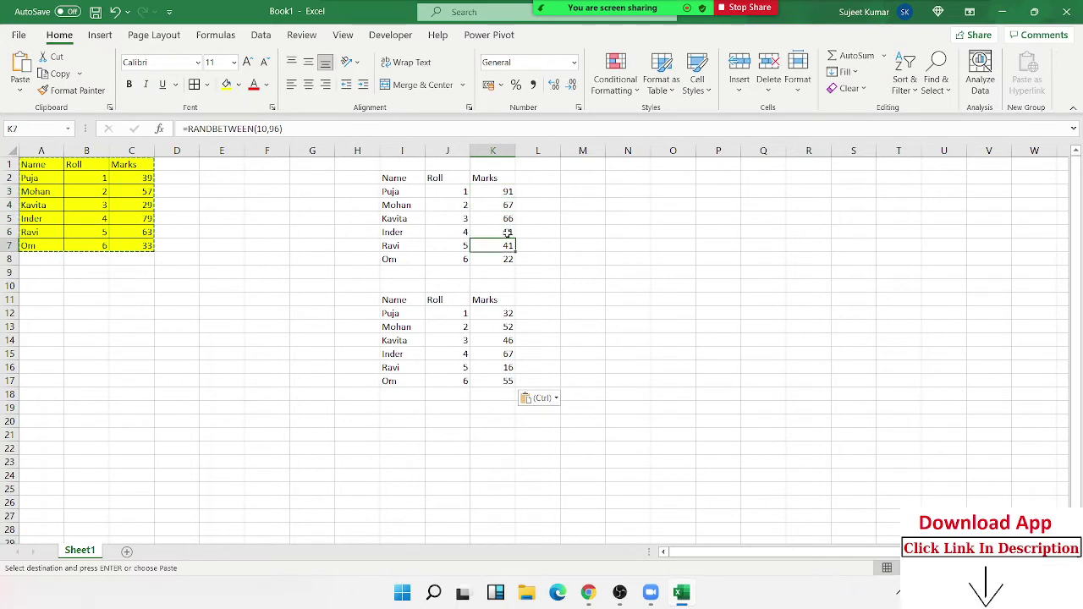
key(Down)
key(Down)
key(Down)
key(Down)
key(Down)
key(Down)
key(Down)
key(Down)
key(Down)
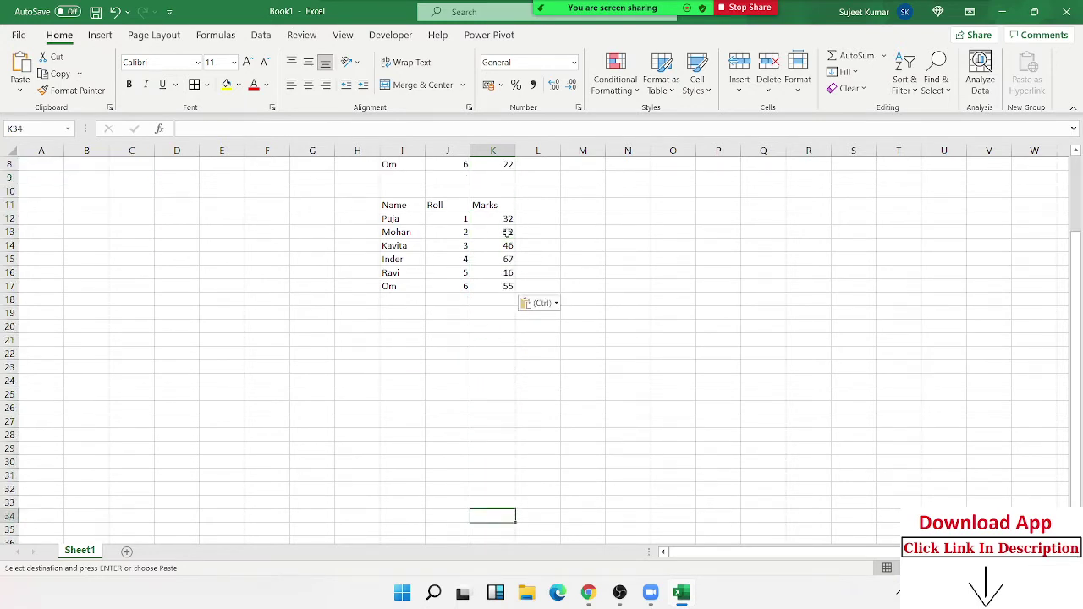
key(Up)
key(Up)
key(Up)
key(Up)
key(Up)
key(Up)
key(Up)
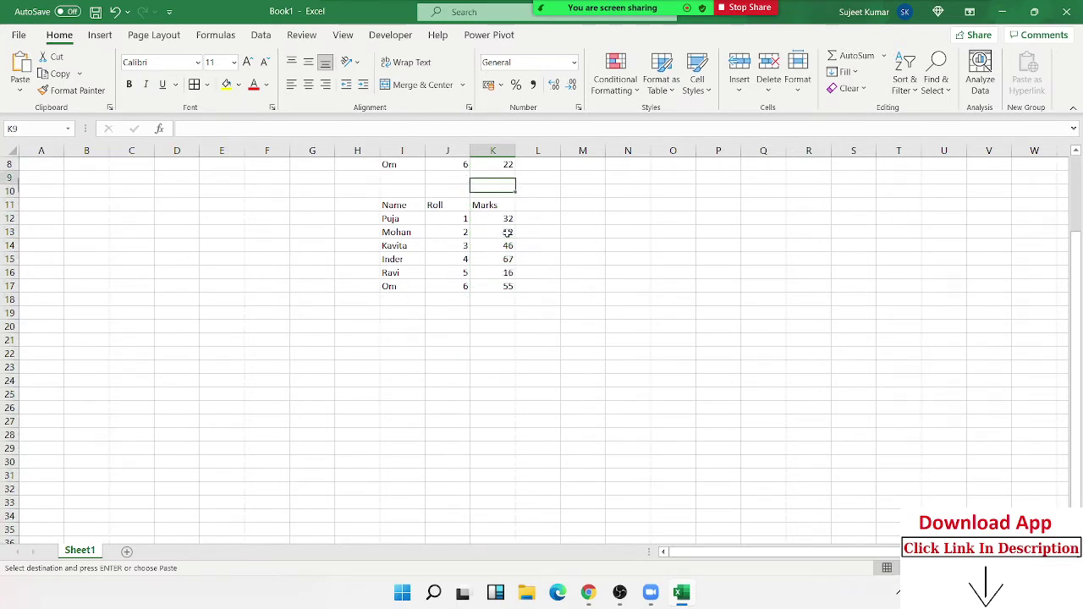
key(Up)
key(Up)
key(Up)
key(Down)
key(Down)
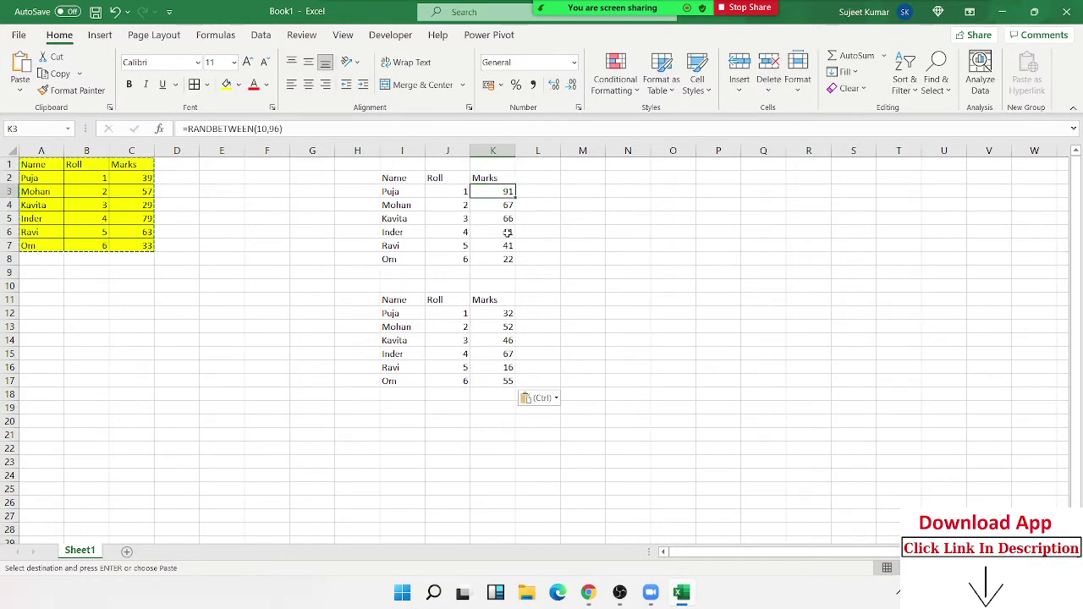
key(Down)
key(Down)
key(Down)
key(Down)
key(Down)
key(Down)
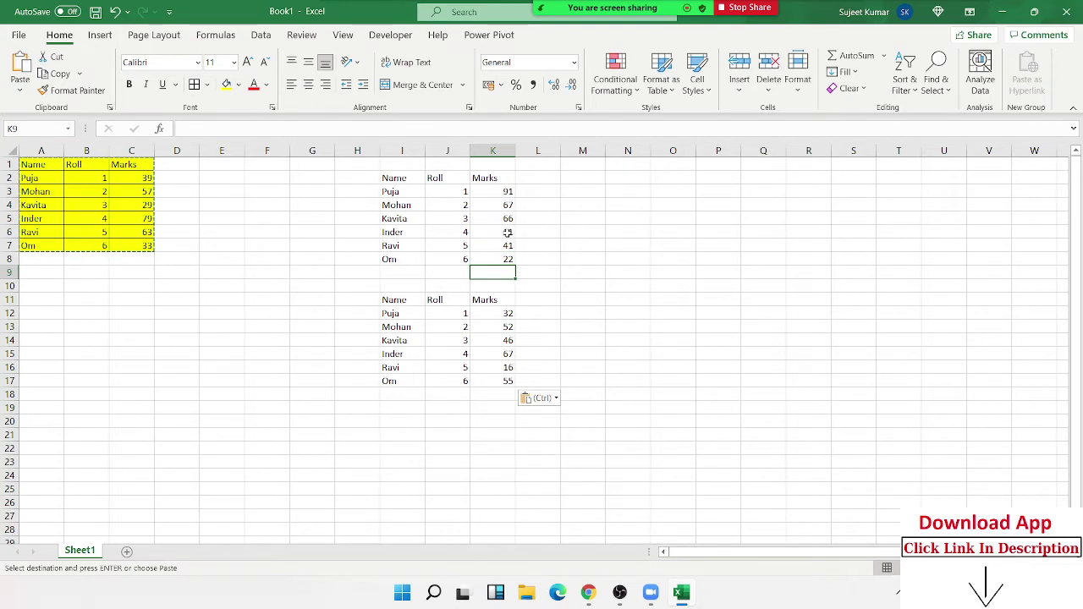
key(Up)
key(ctrl+Up)
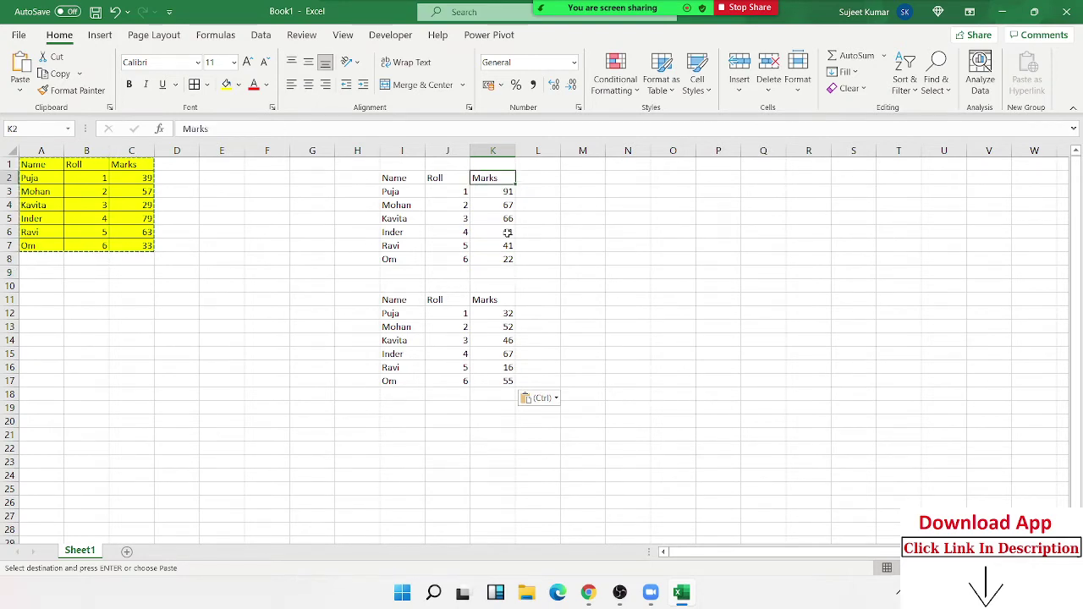
key(Down)
key(ctrl+shift+Down)
key(ctrl+c)
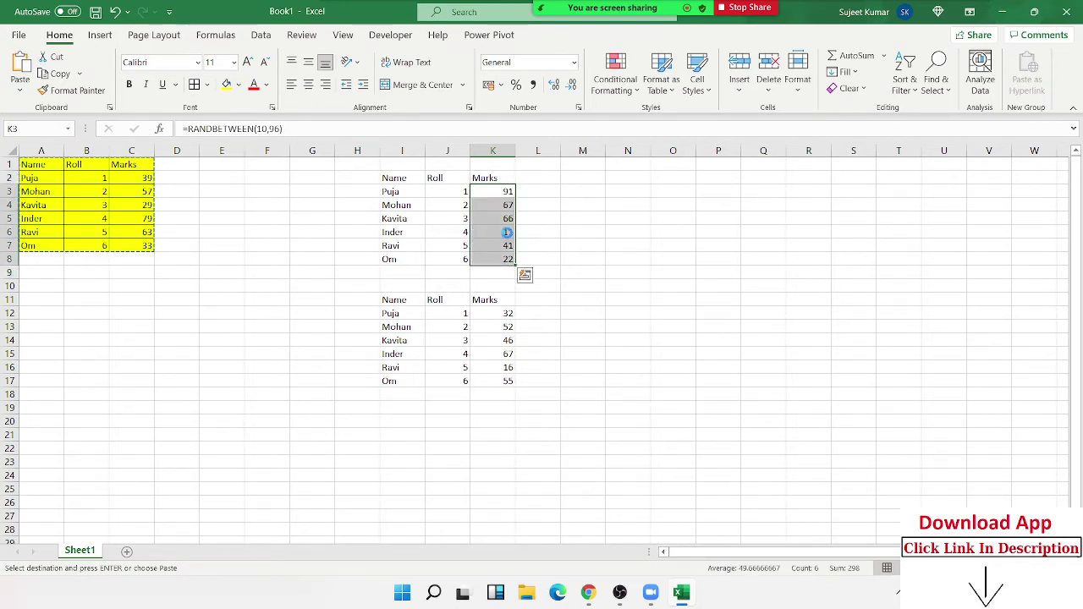
Paste K3:K8 over itself as Values, fixing marks at 91, 67, 66, 11, 41, 22.
right_click(507, 230)
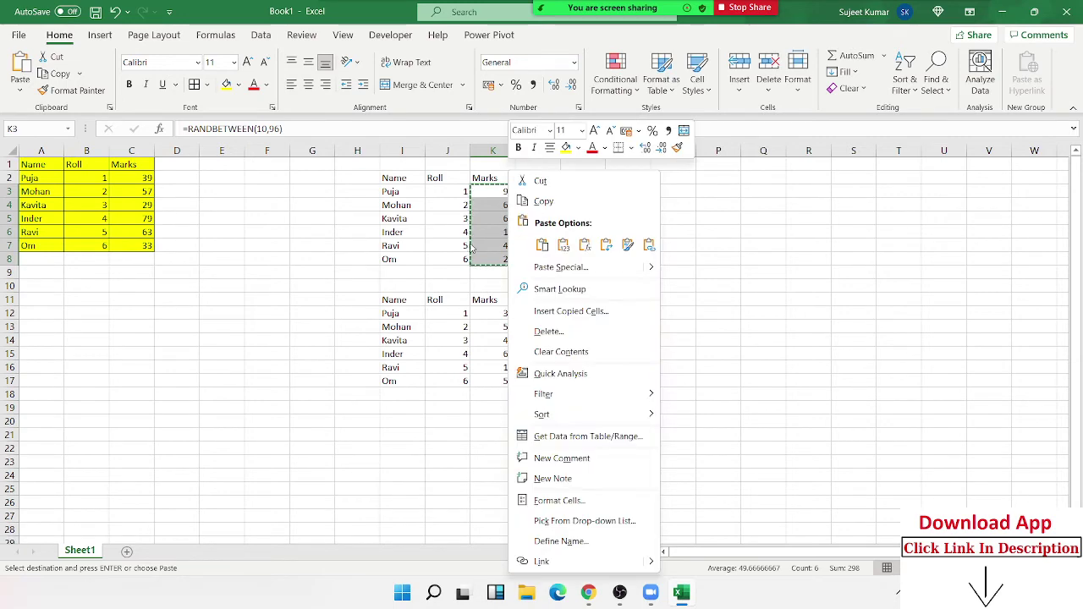
click(547, 268)
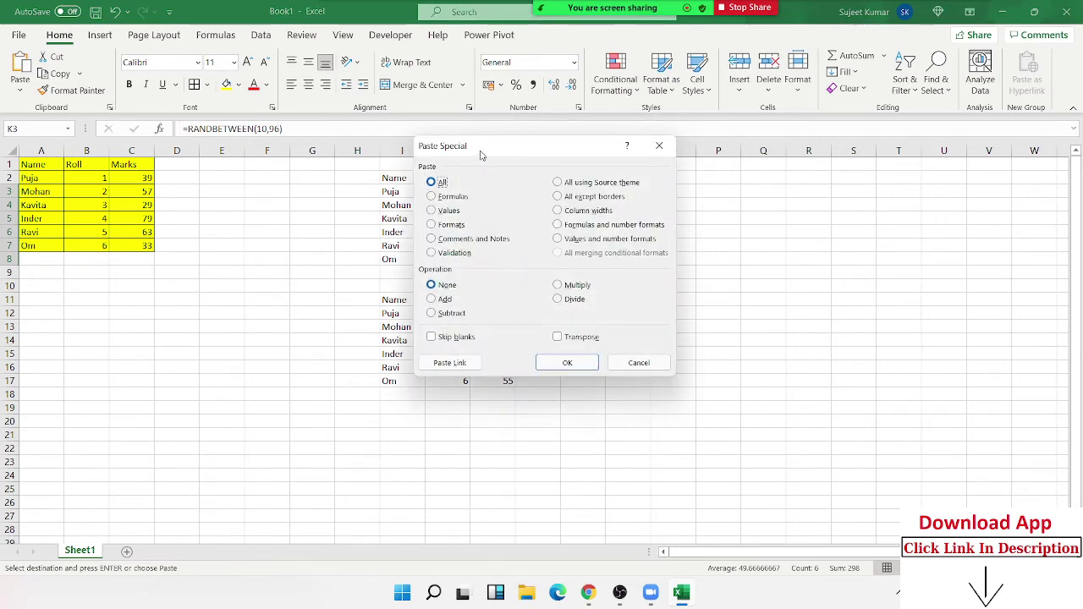
drag(480, 150, 645, 140)
click(612, 201)
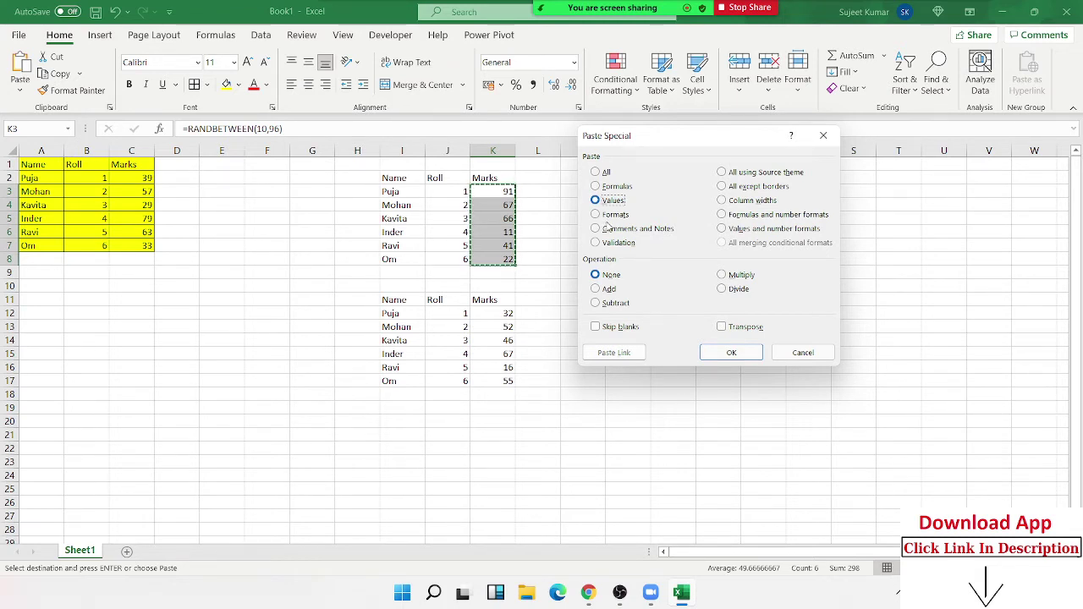
click(709, 350)
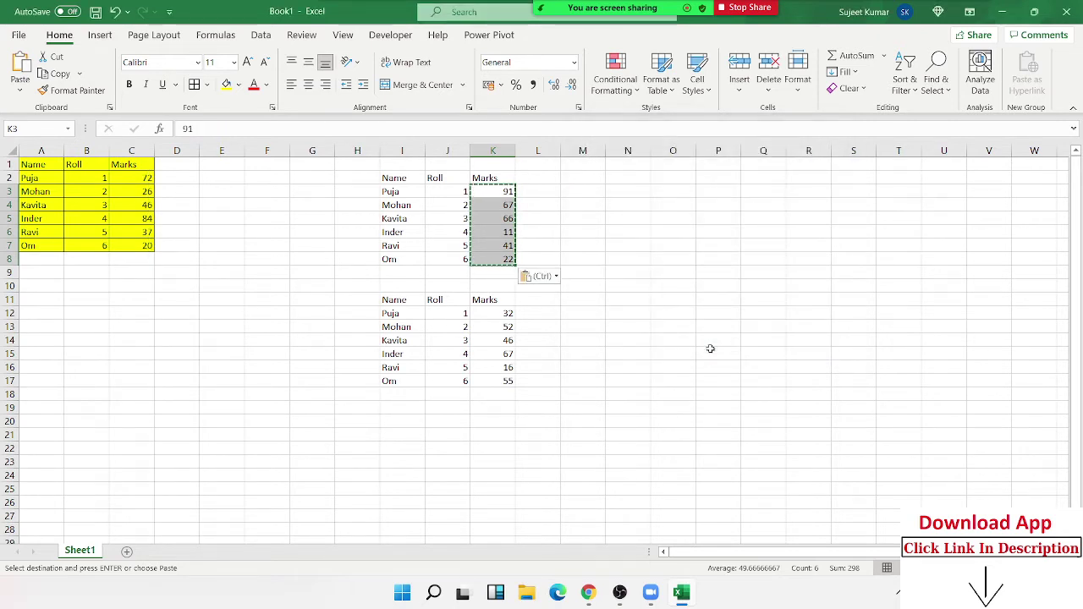
Check that column K holds plain numbers and cancel the pending copy.
key(Down)
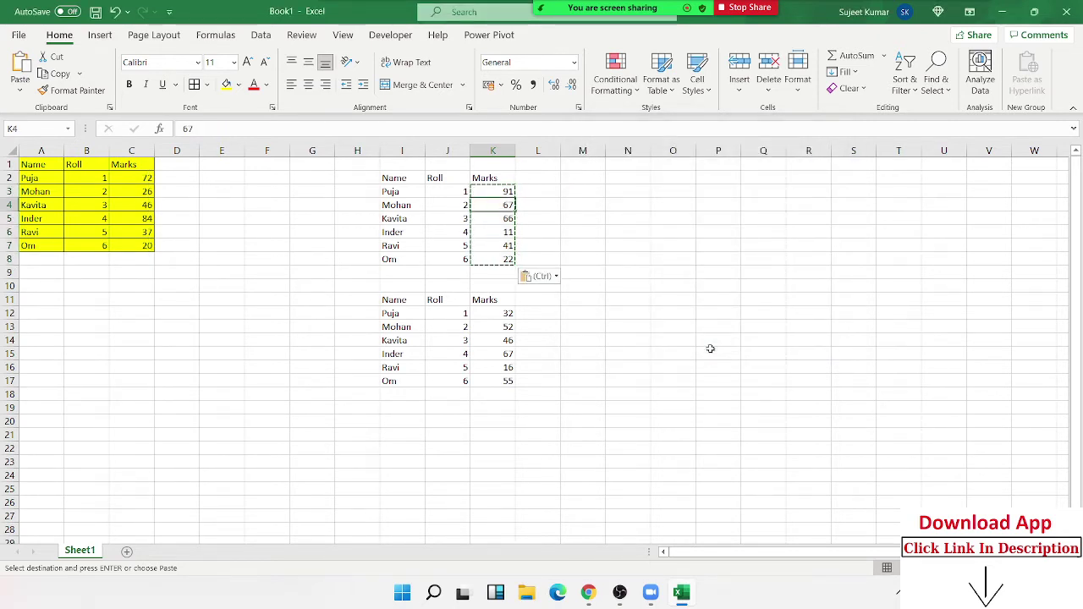
key(Down)
key(Down)
key(Down)
key(Down)
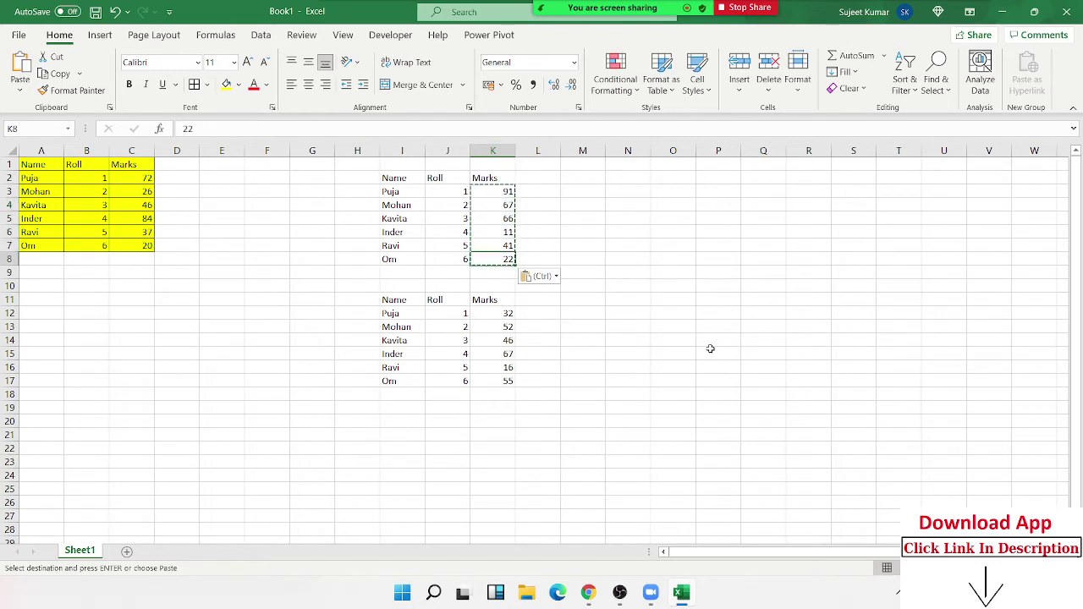
key(Up)
key(Up)
key(Up)
key(Up)
key(Up)
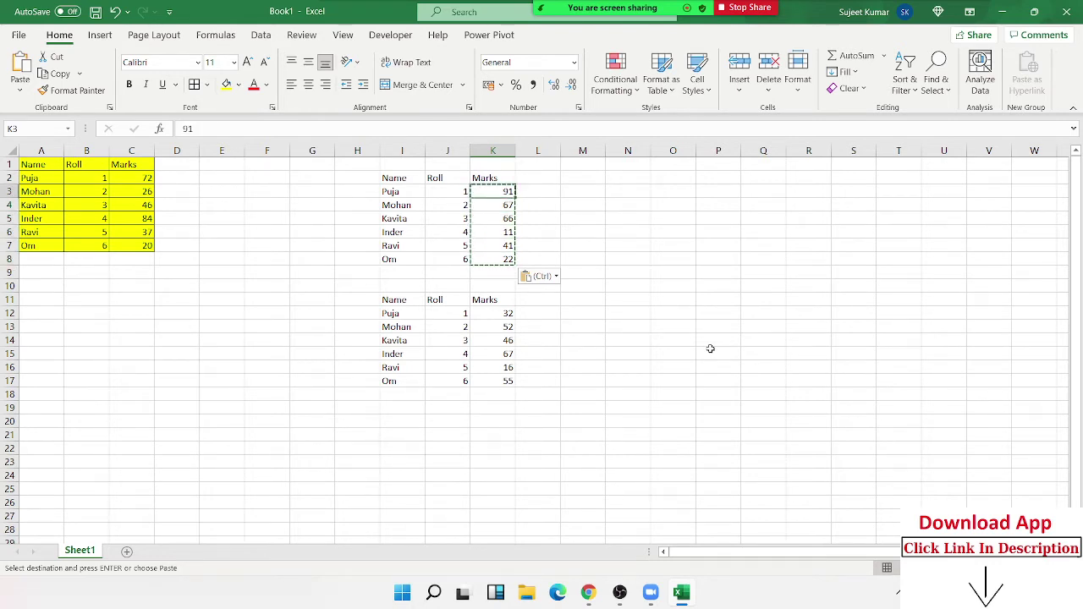
key(Escape)
Enter 1 in F3 to recalculate the random marks, then delete it.
key(Left)
key(Left)
key(Left)
key(Left)
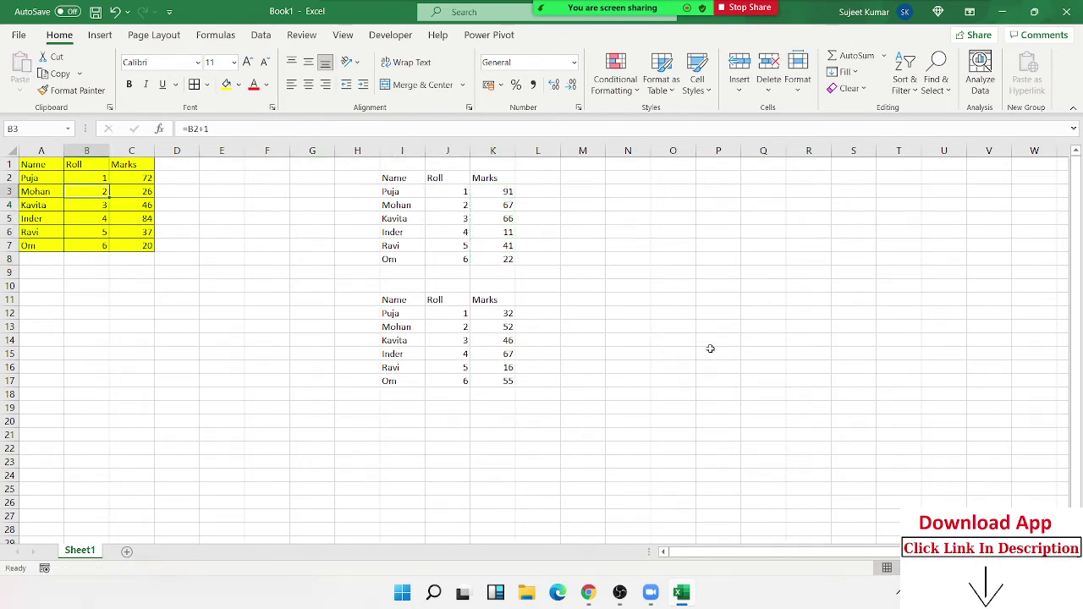
key(Right)
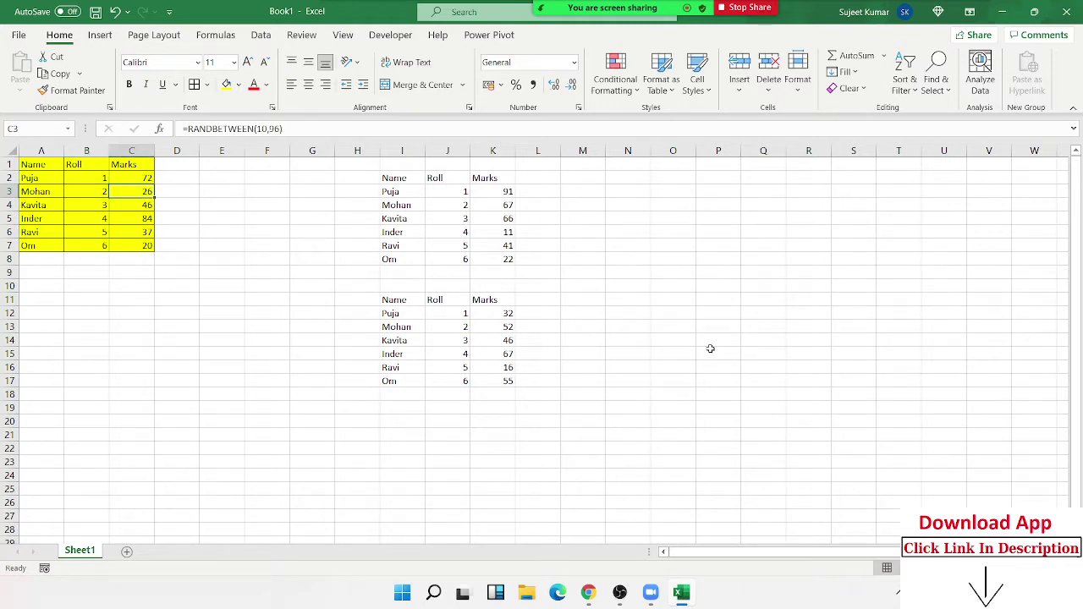
key(Right)
key(Right)
key(Right)
text(1)
key(Return)
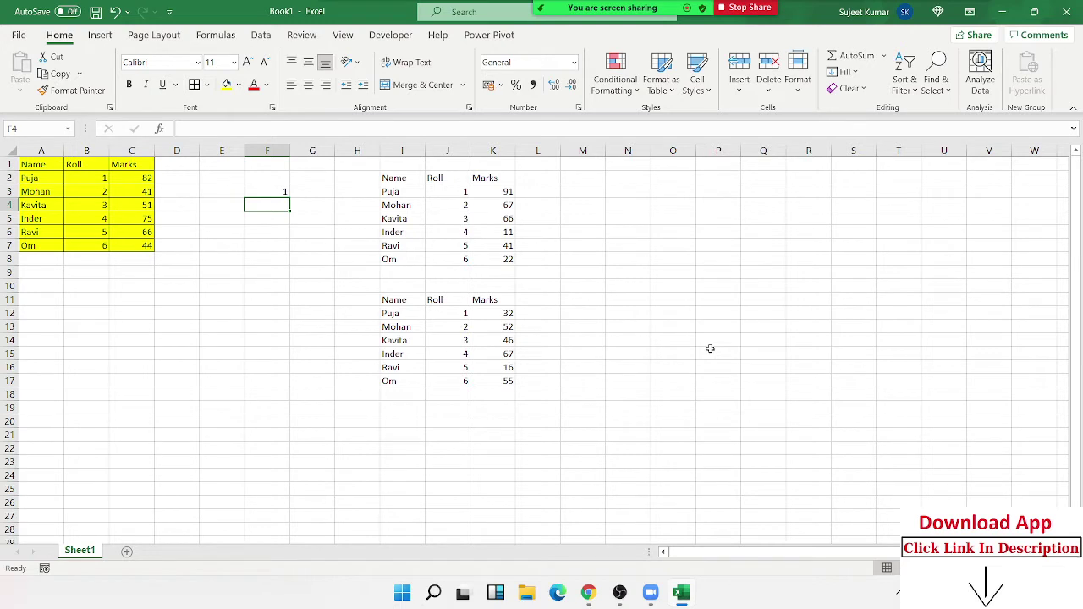
key(Up)
key(Left)
key(Left)
key(Left)
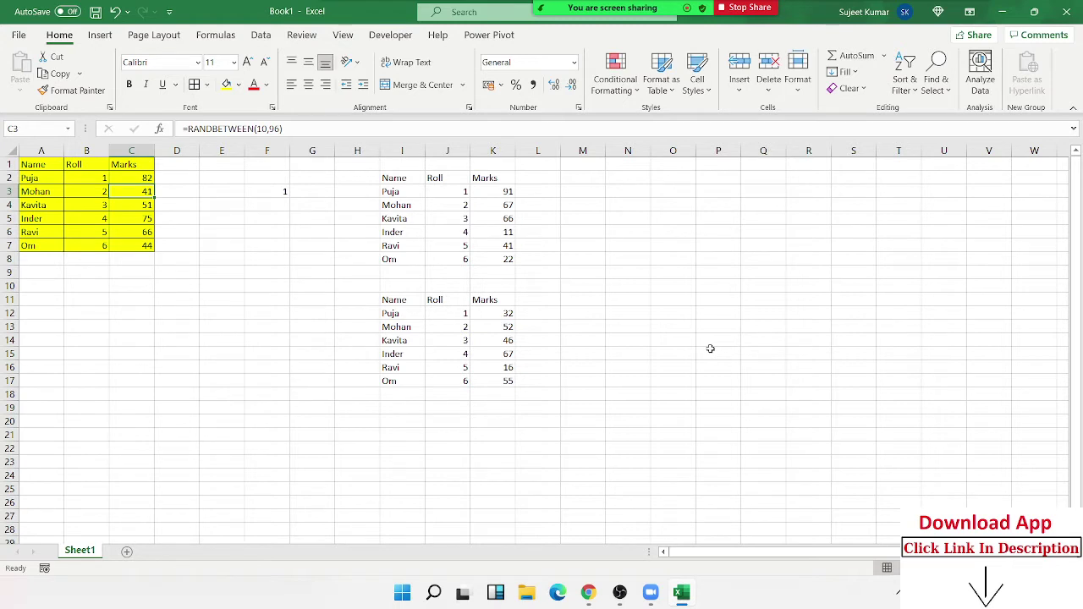
key(Right)
key(Right)
key(Right)
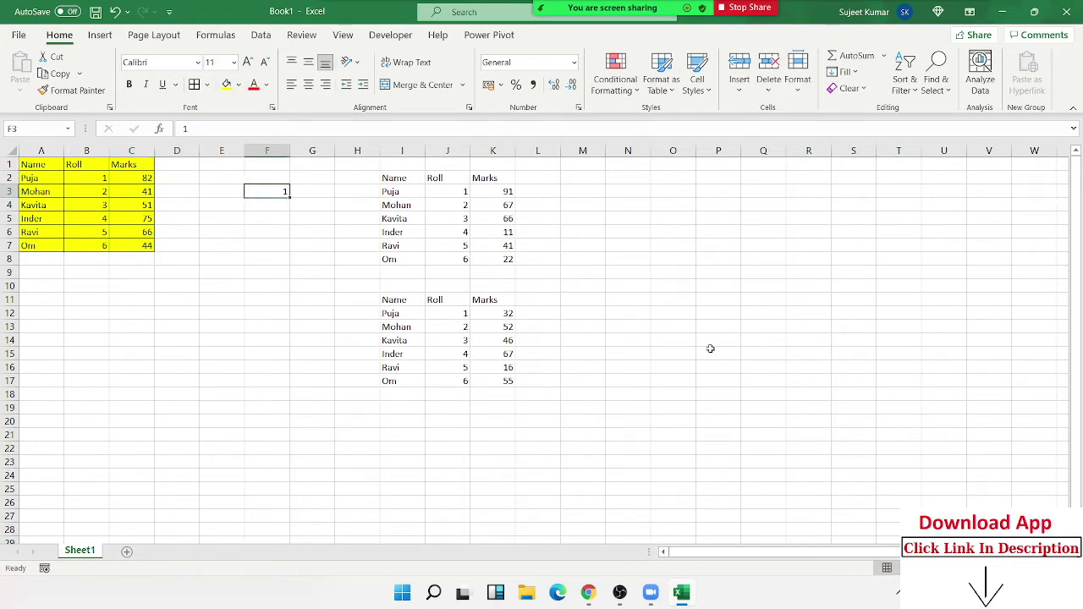
key(Delete)
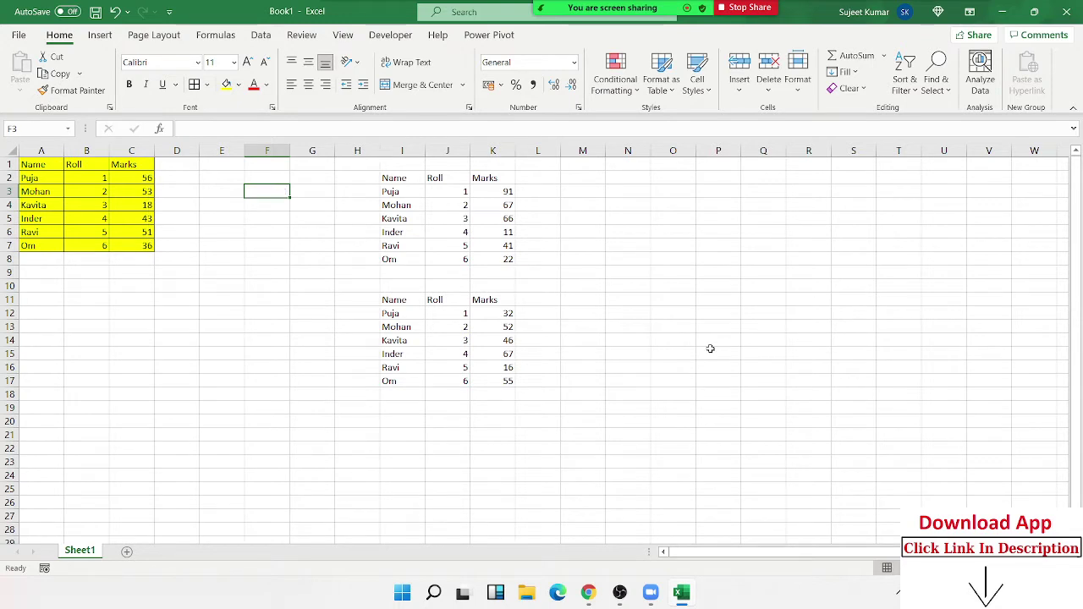
Commit an empty edit in M7 to recalculate, then view C3:C7's status-bar sum and average.
click(593, 234)
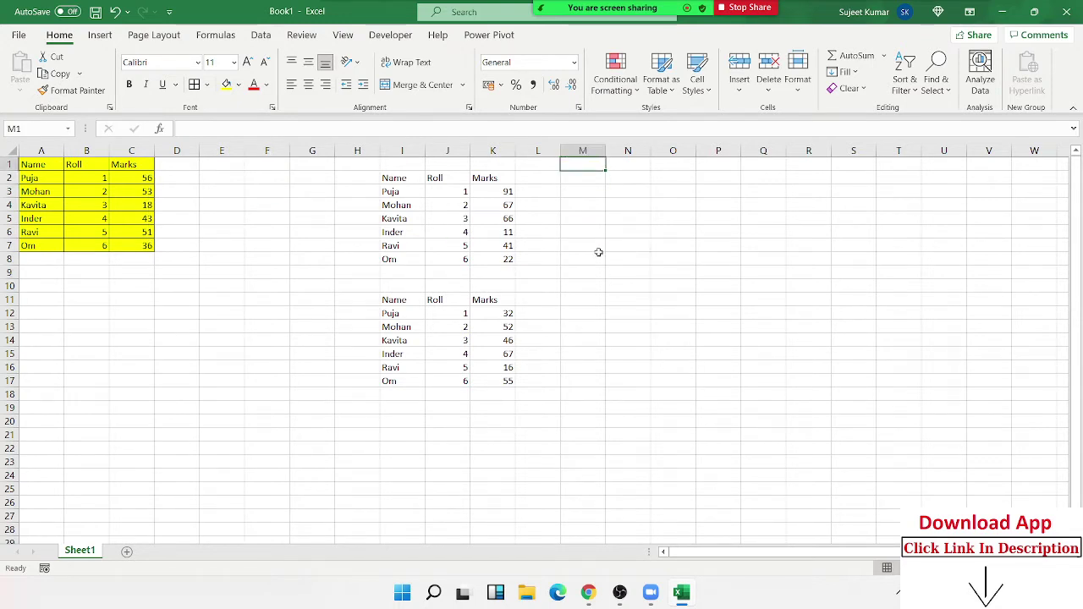
click(598, 245)
double_click(598, 245)
key(Return)
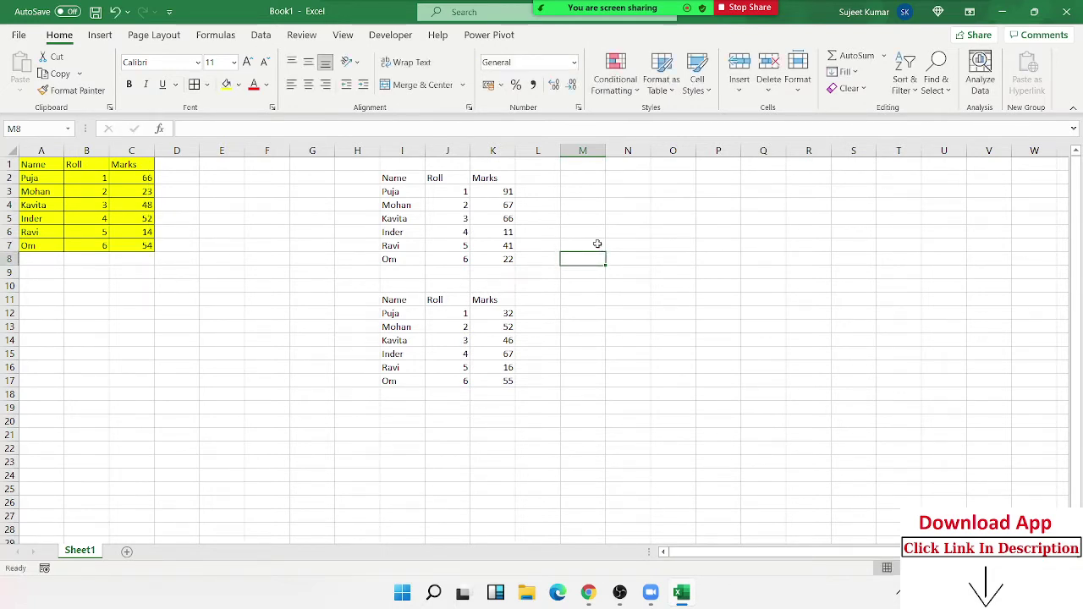
drag(138, 243, 138, 192)
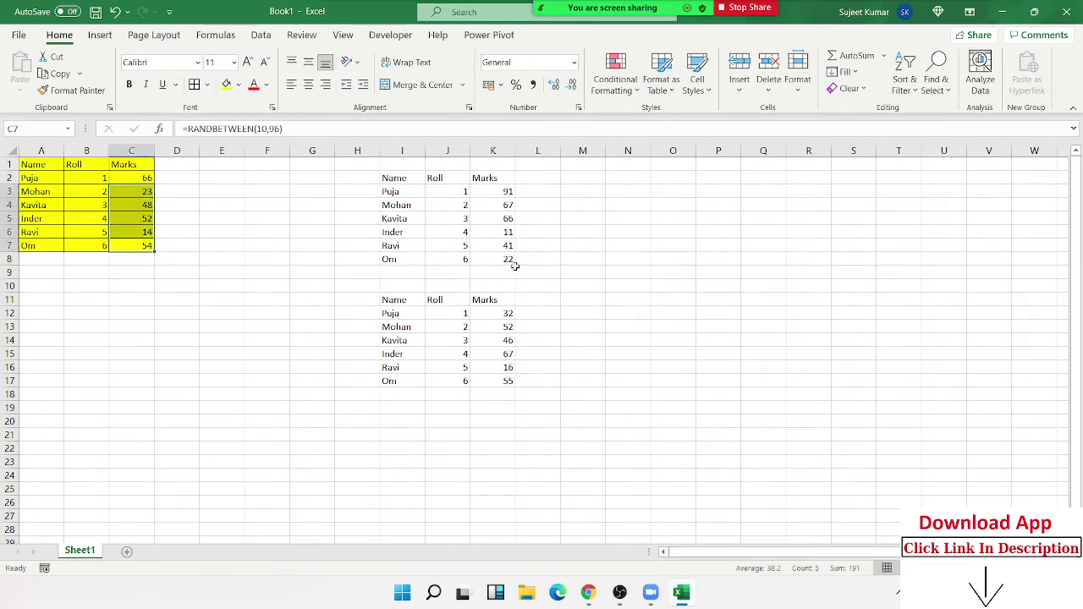
click(584, 250)
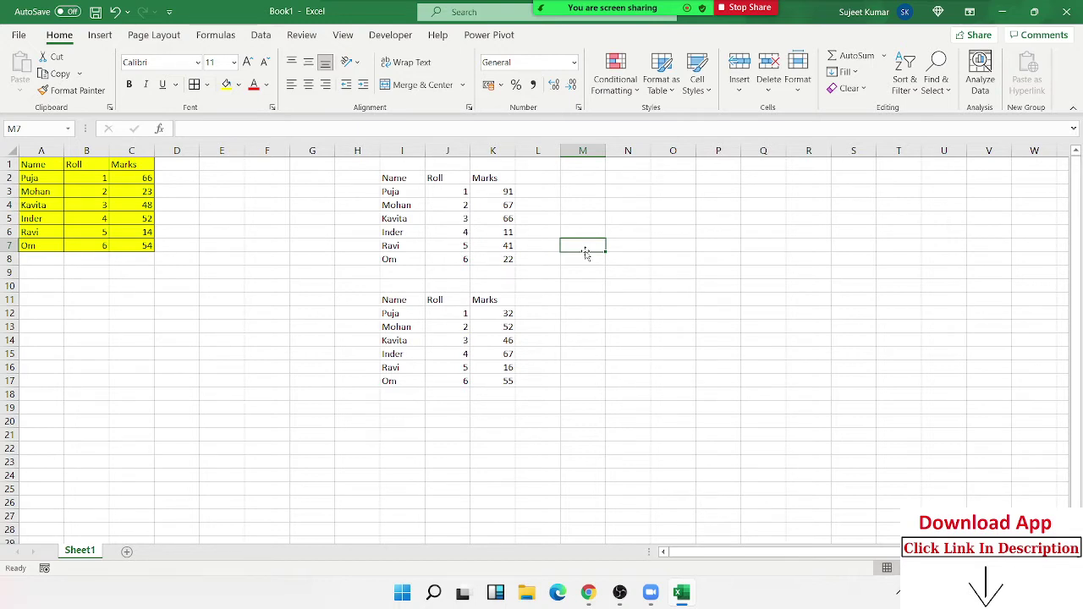
From the File menu's Recent list, open the Dashboard - 4 workbook.
click(172, 195)
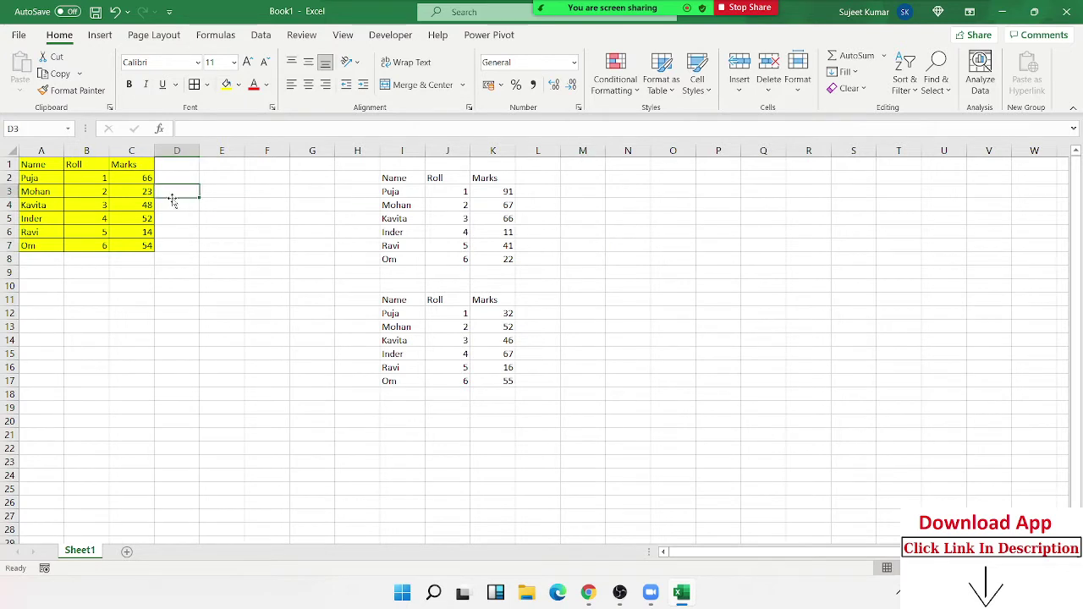
click(223, 201)
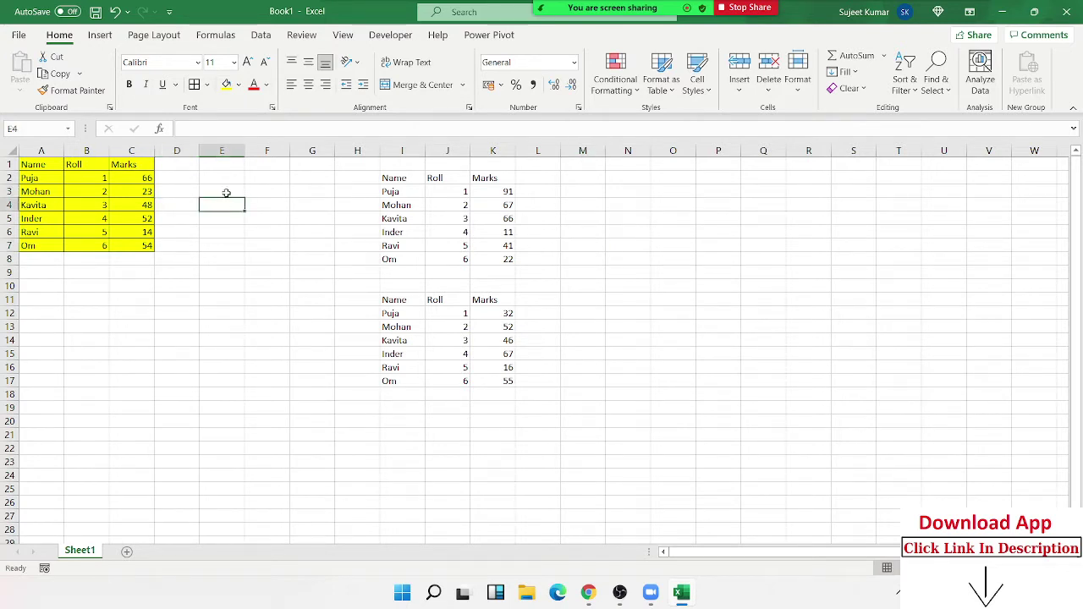
click(19, 34)
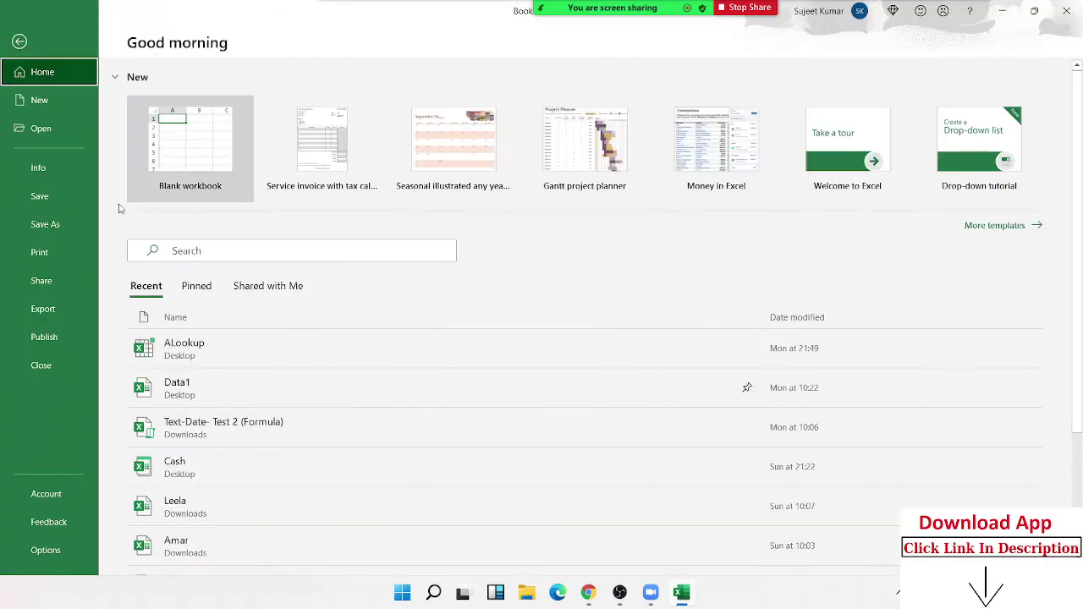
scroll(351, 423, down, 2)
scroll(314, 435, down, 3)
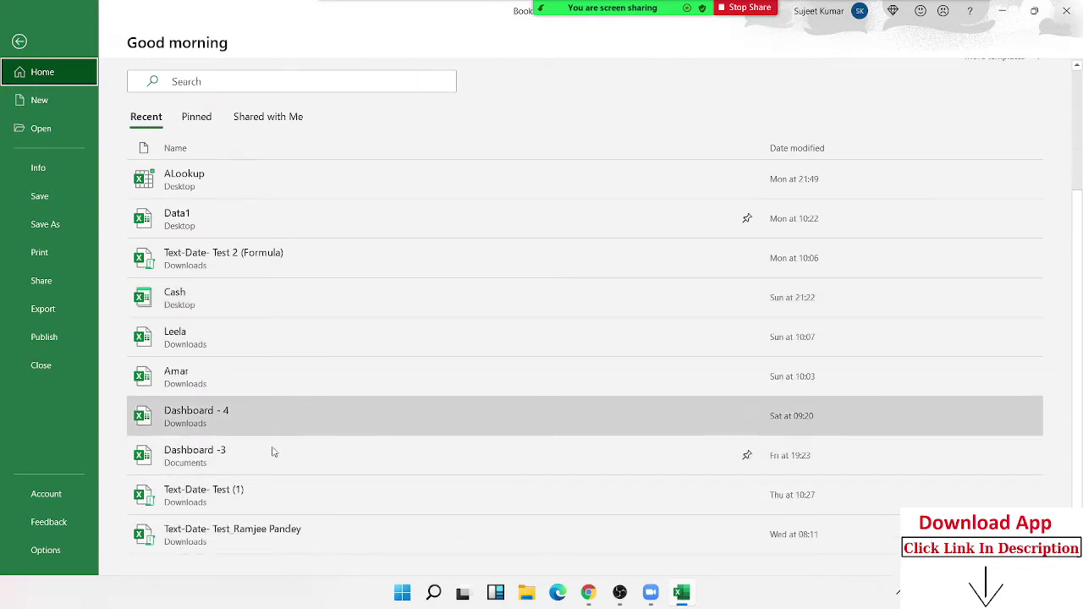
click(263, 421)
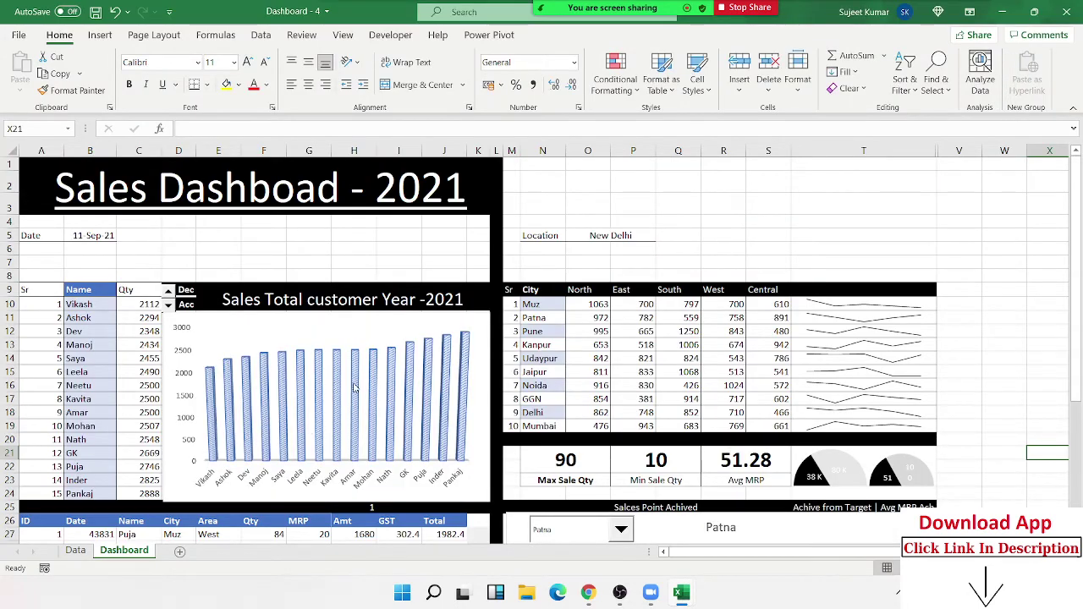
scroll(616, 354, down, 3)
scroll(618, 356, down, 1)
scroll(617, 357, down, 1)
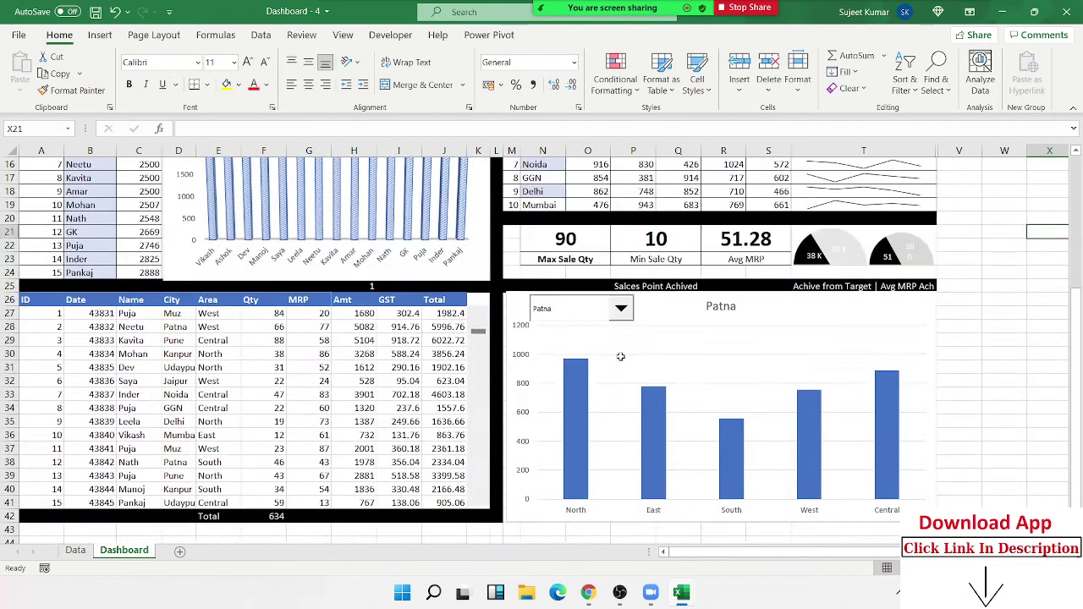
scroll(621, 362, up, 4)
scroll(622, 362, up, 1)
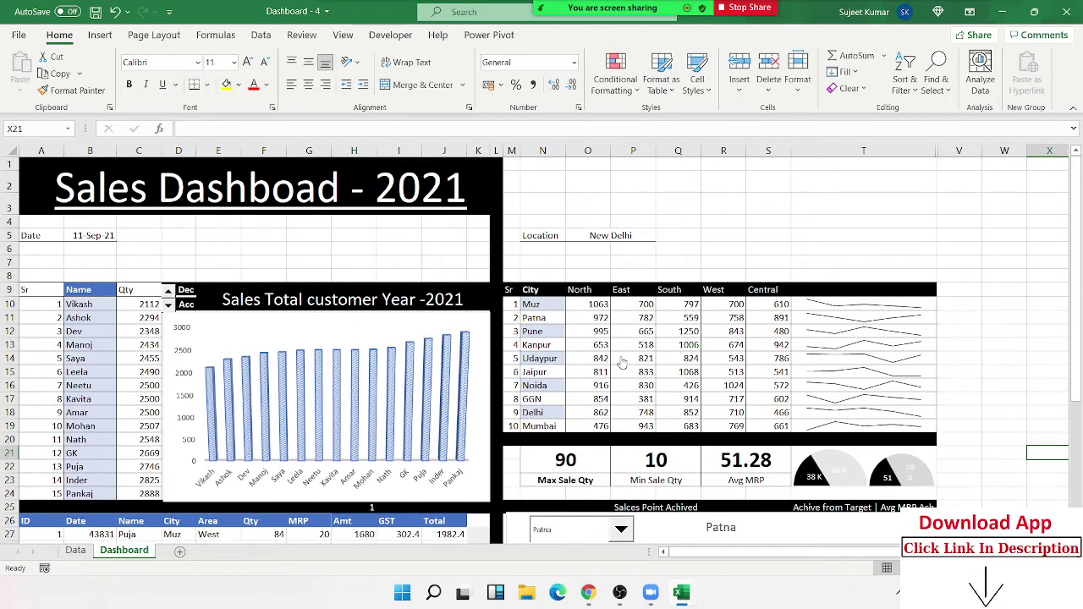
scroll(633, 358, down, 2)
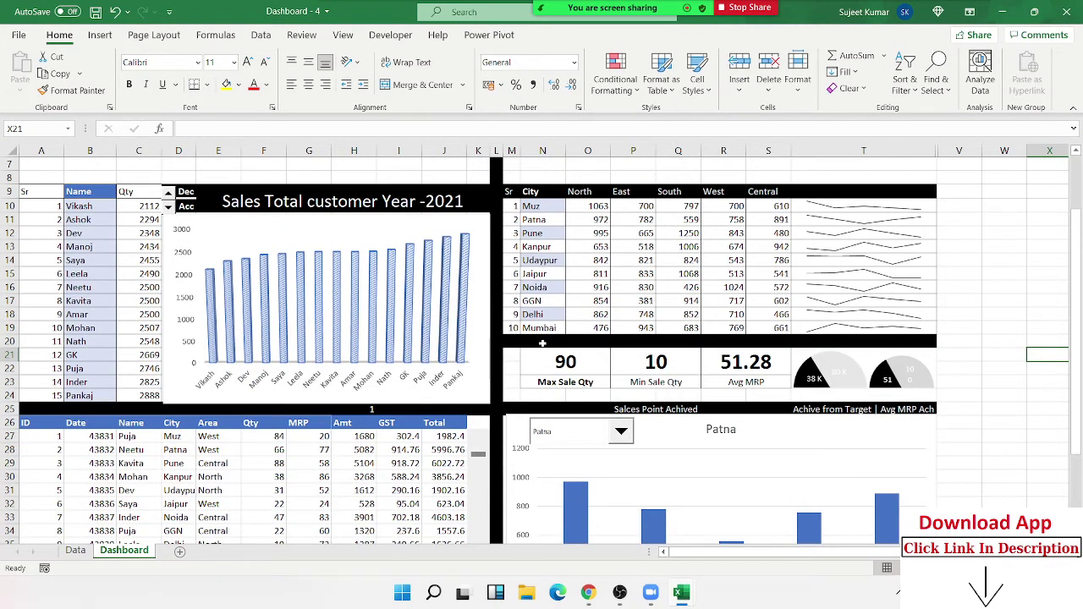
click(680, 262)
click(413, 462)
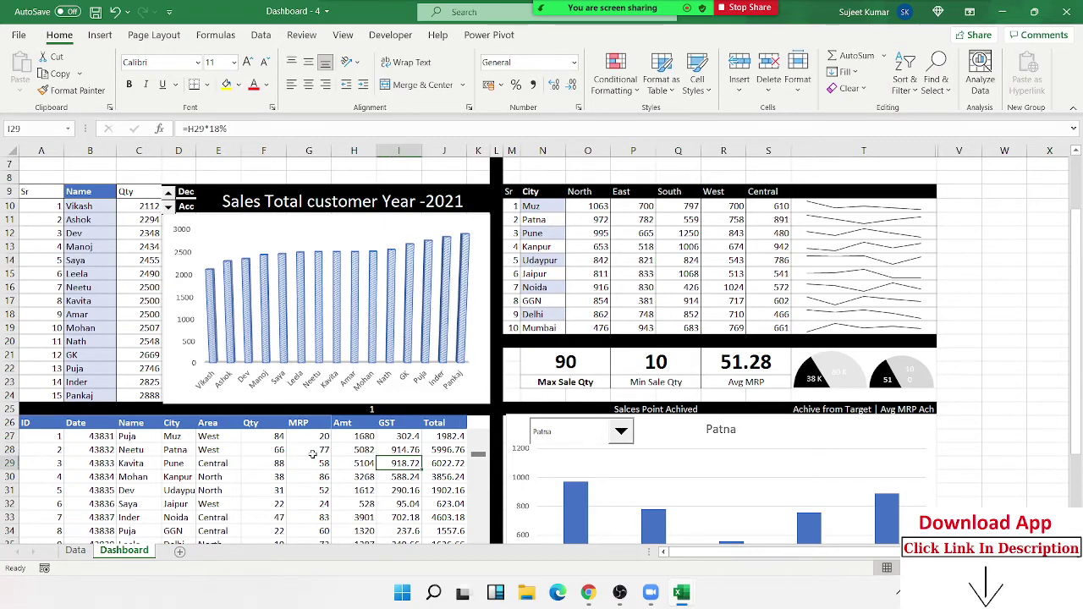
scroll(385, 470, down, 3)
click(174, 423)
scroll(254, 408, up, 3)
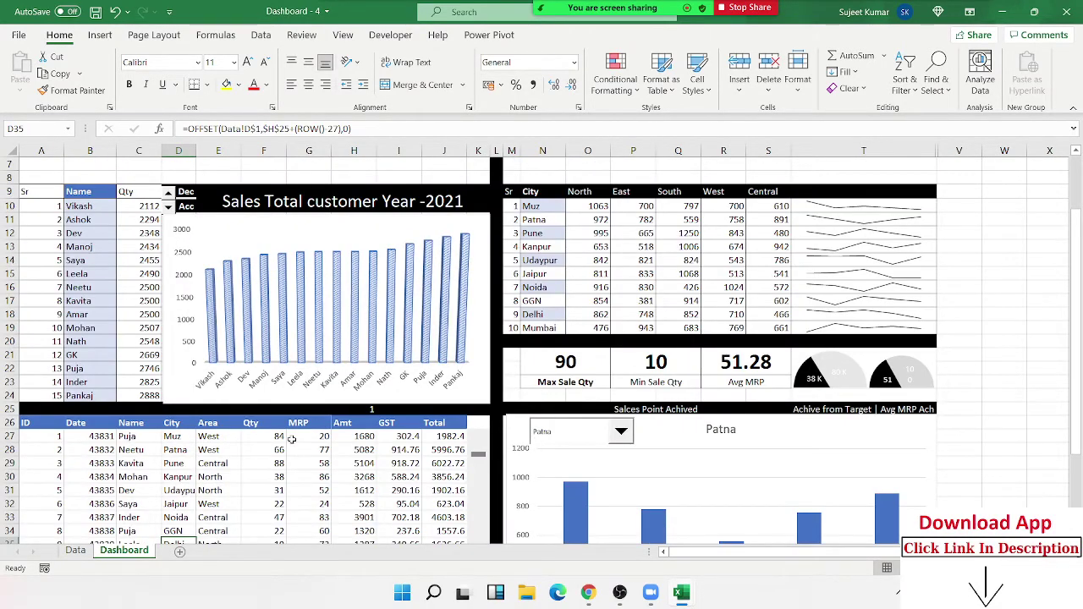
scroll(295, 408, up, 2)
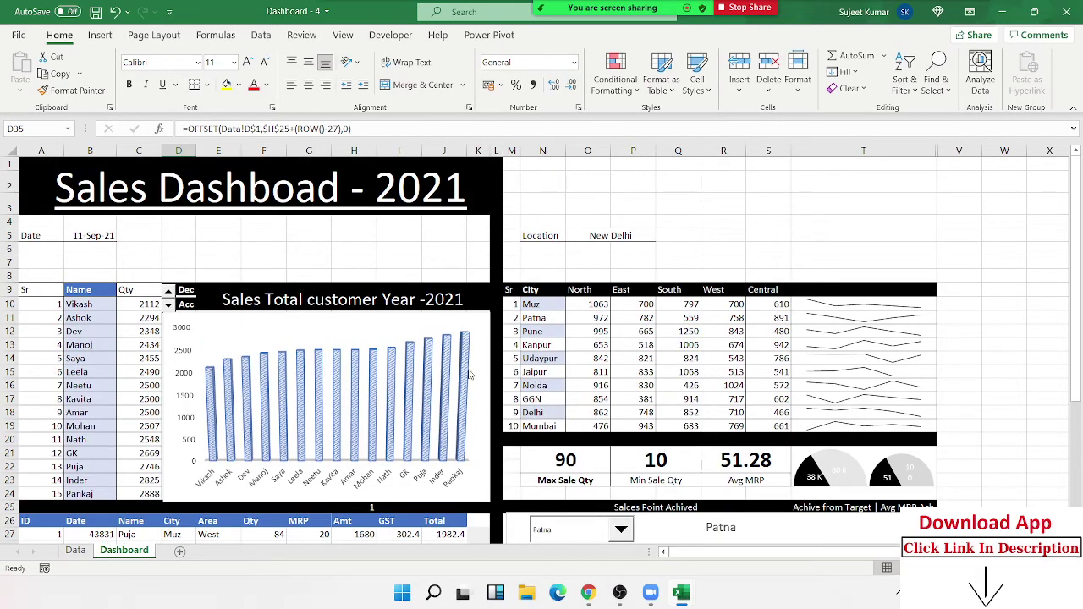
scroll(616, 374, down, 5)
scroll(641, 383, up, 5)
click(76, 550)
drag(67, 286, 287, 409)
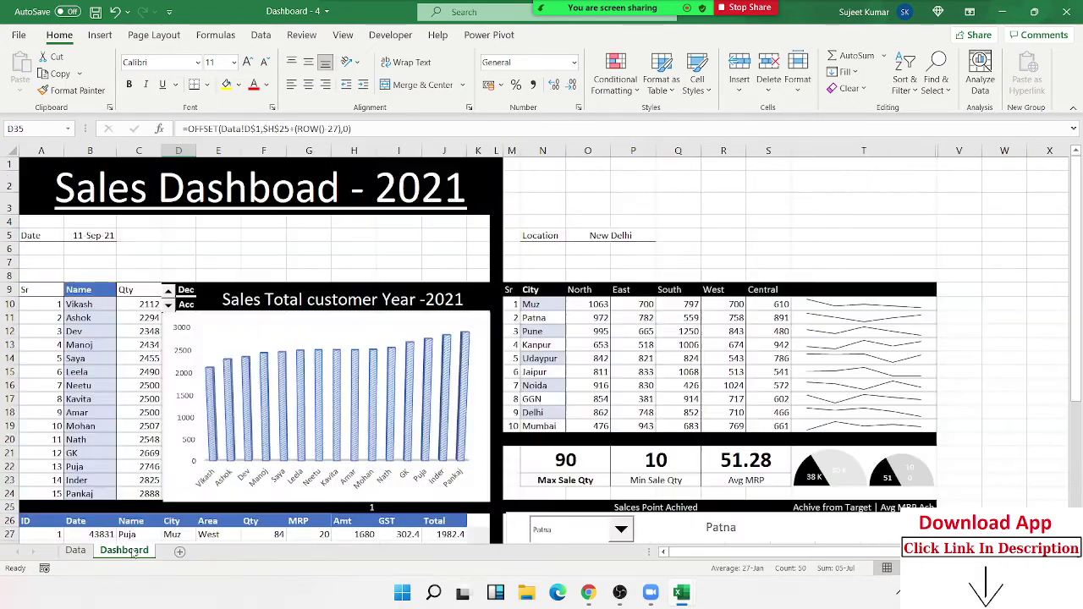
click(127, 551)
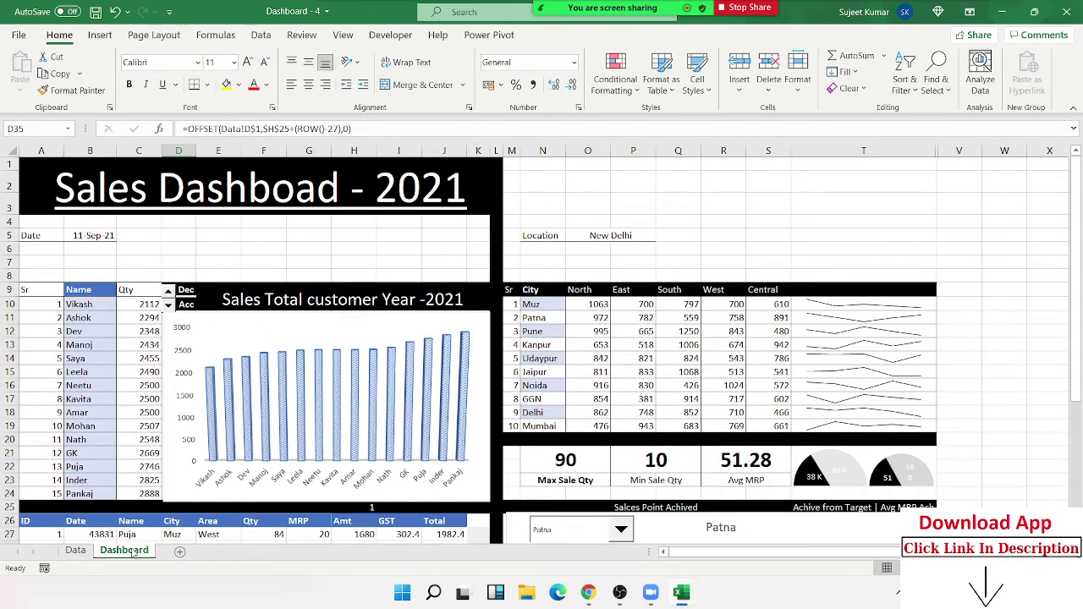
scroll(309, 275, down, 2)
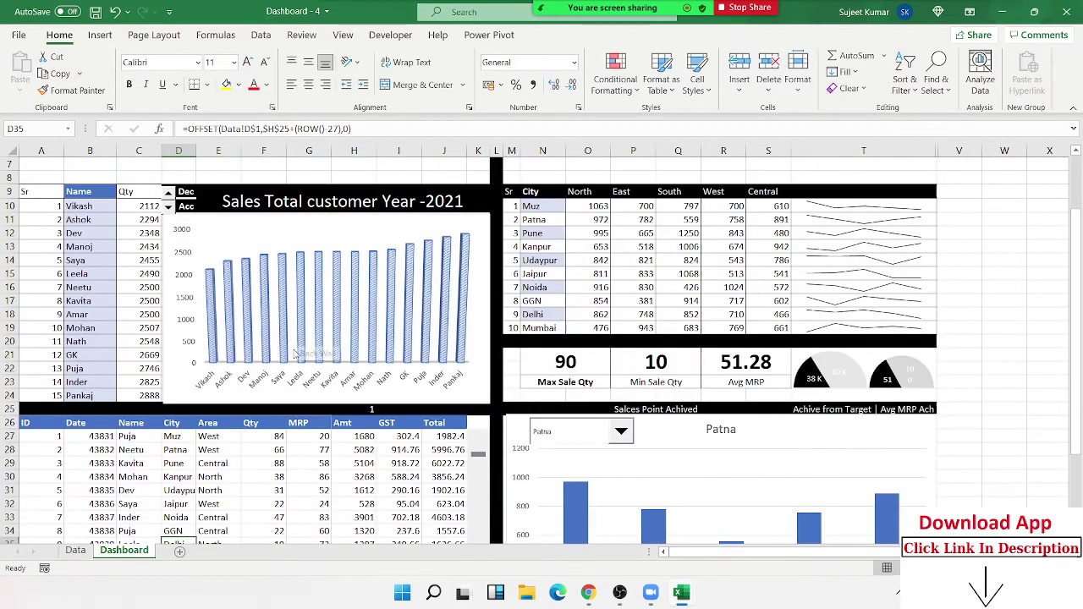
click(78, 550)
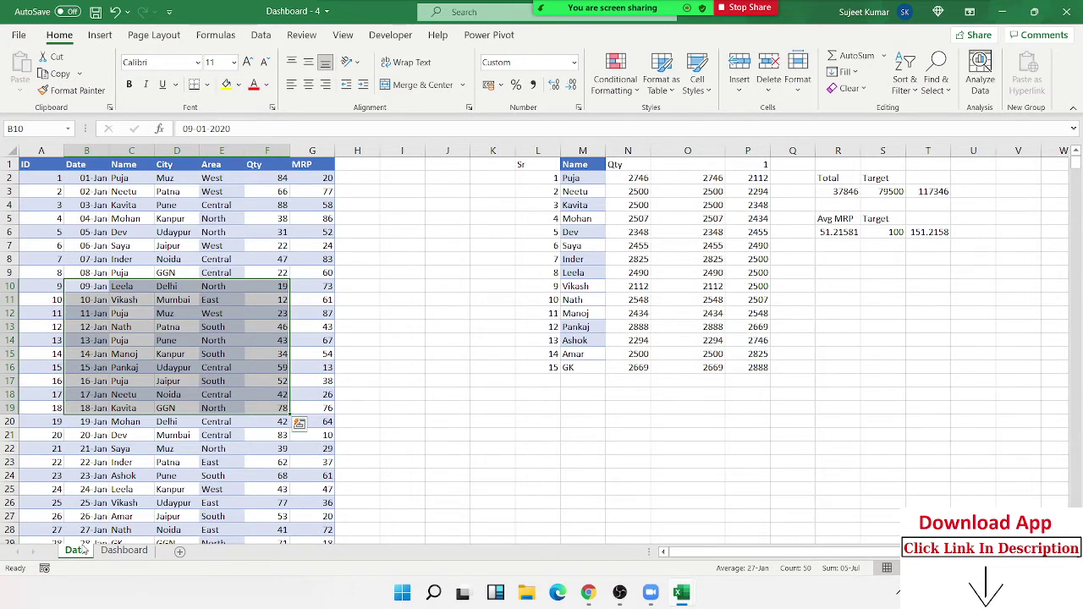
click(83, 550)
click(312, 326)
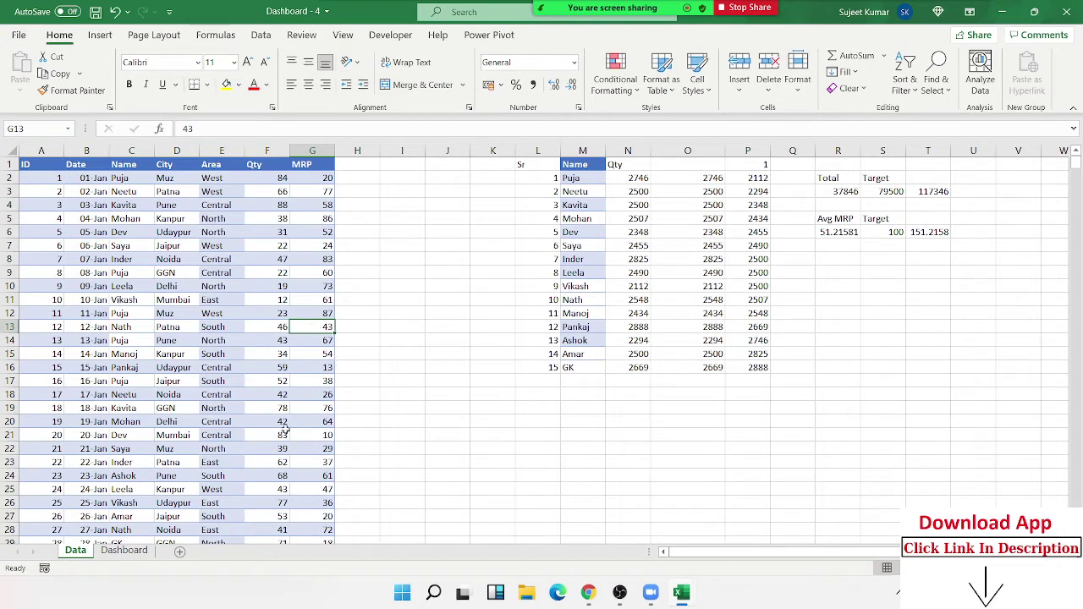
click(127, 551)
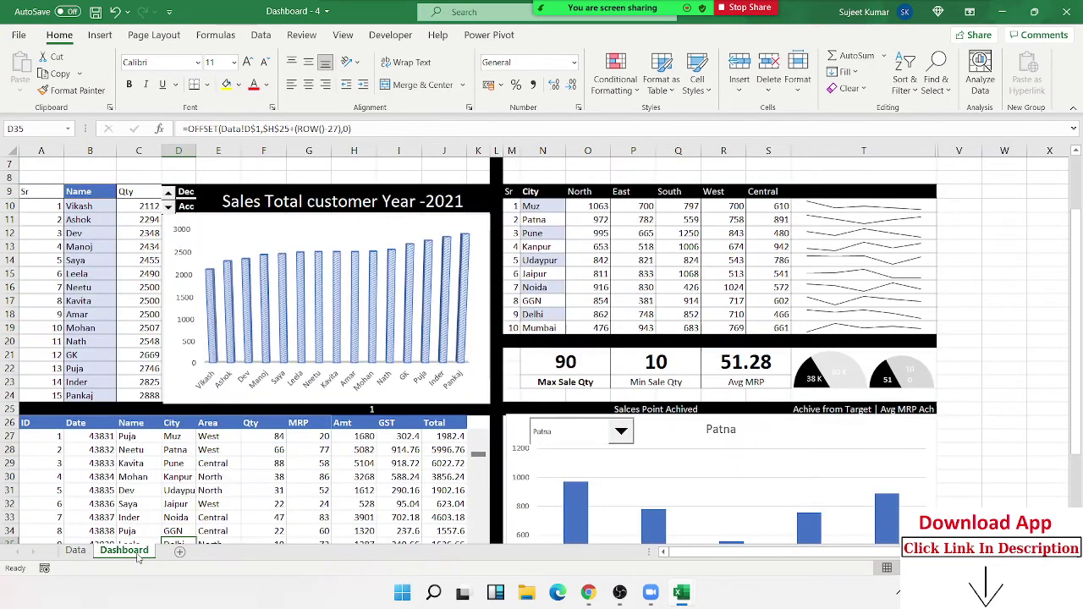
Copy the Dashboard sheet to (new book) with Create a copy ticked.
scroll(138, 559, up, 2)
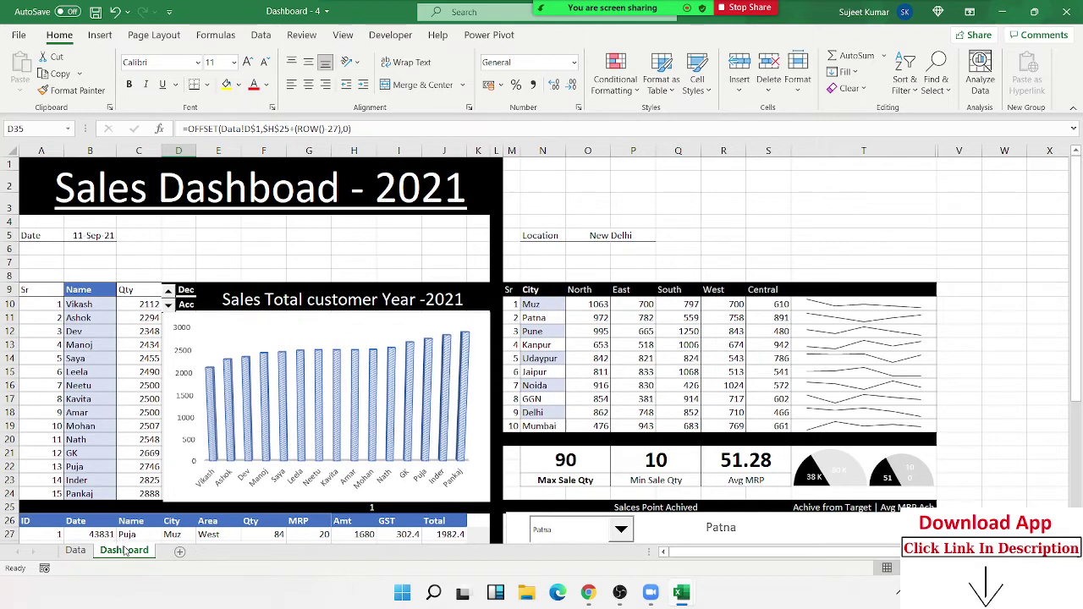
right_click(124, 551)
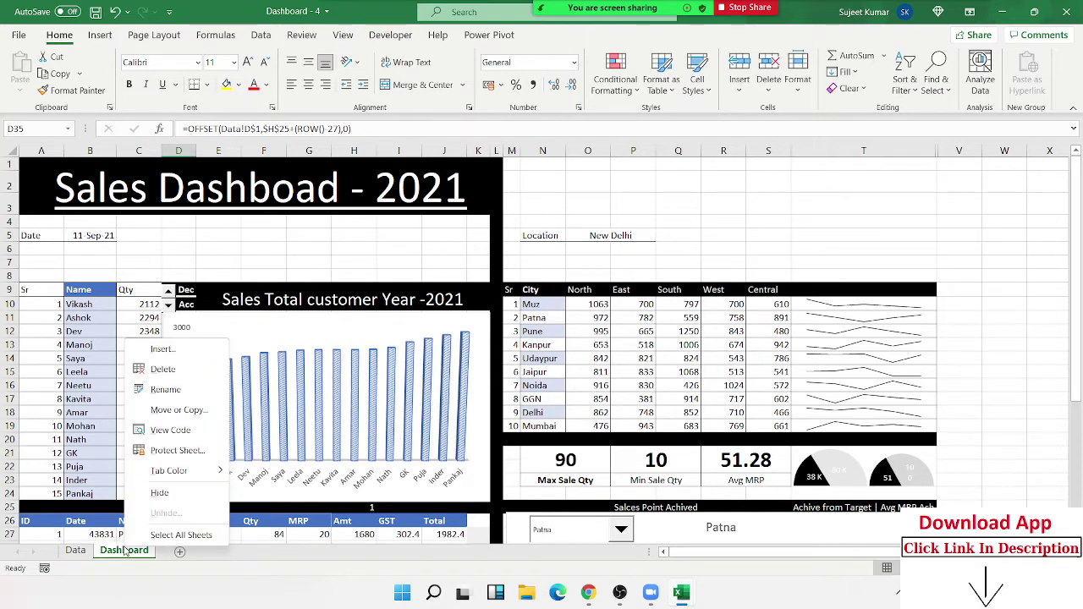
click(182, 409)
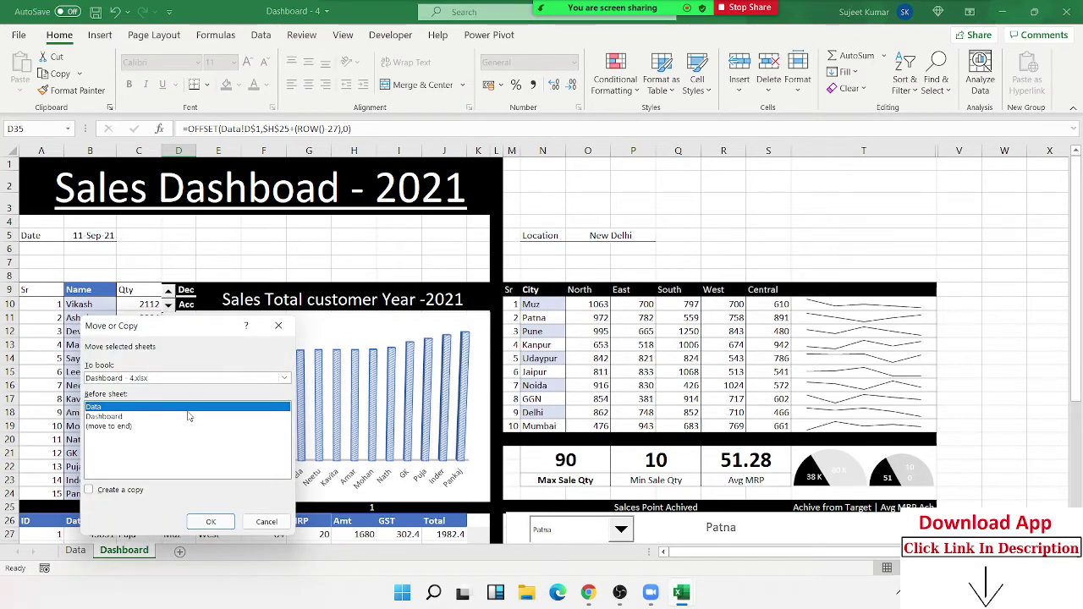
click(130, 496)
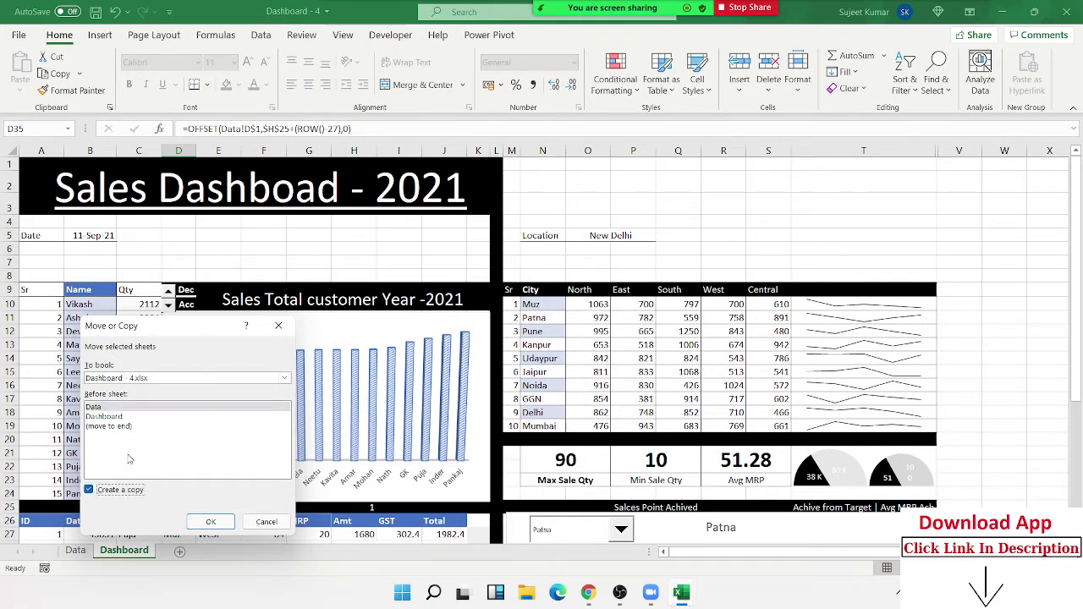
click(119, 379)
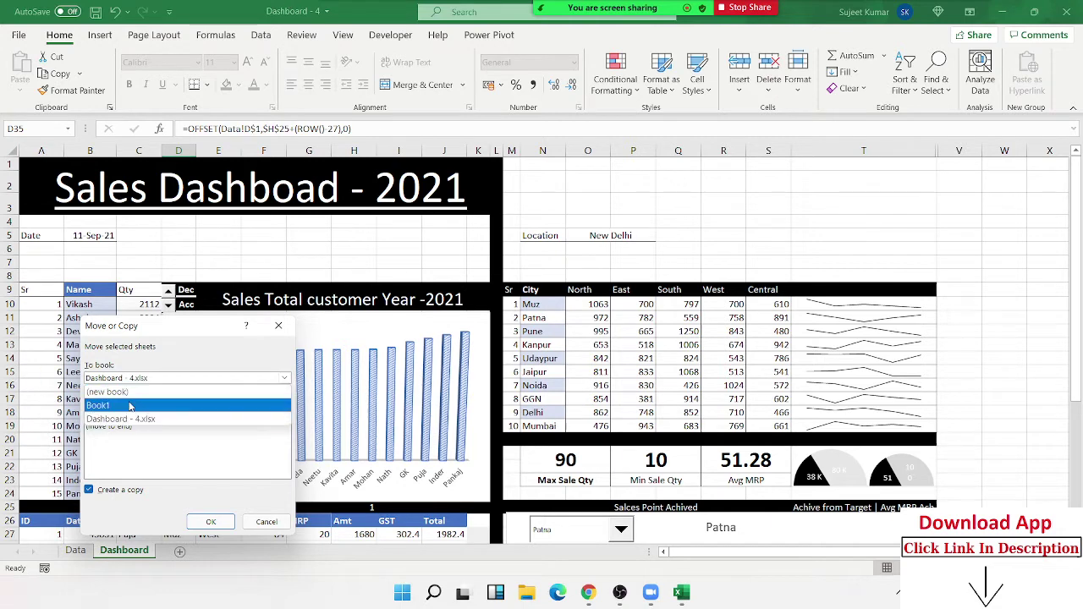
click(127, 392)
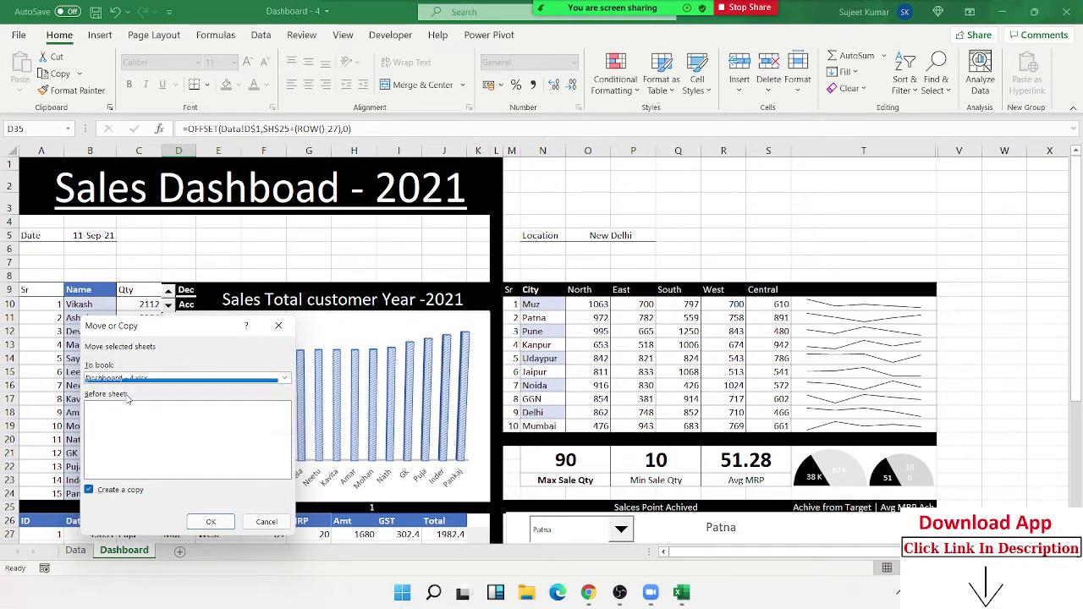
click(211, 522)
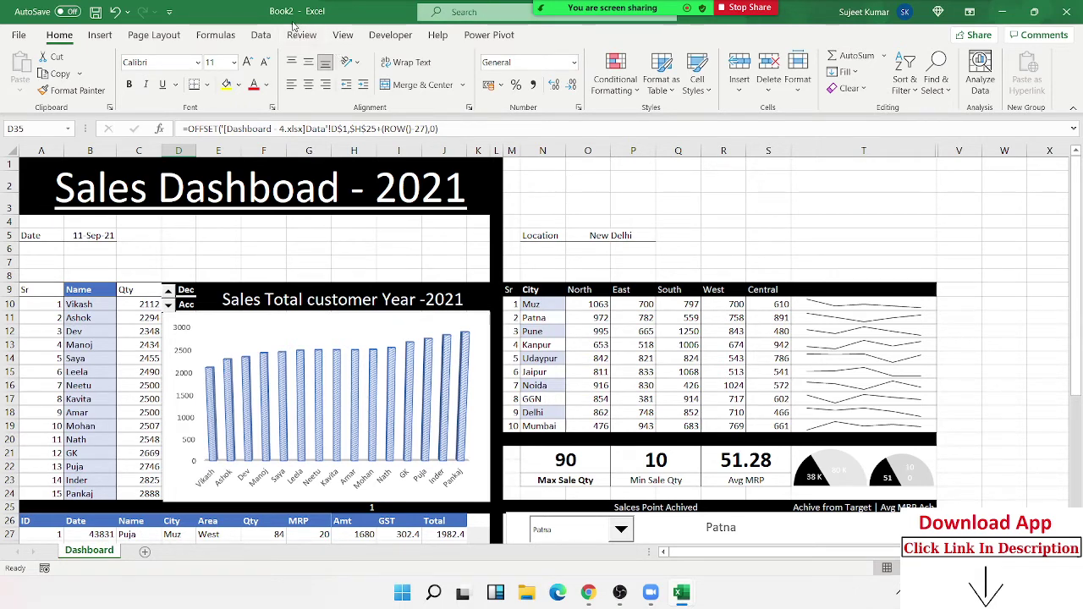
click(107, 344)
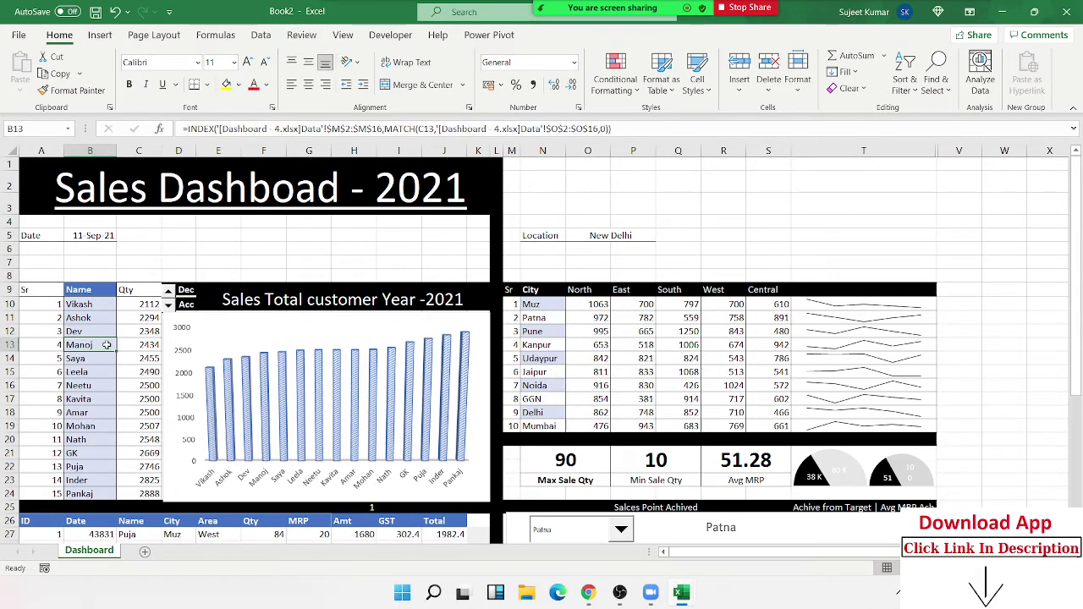
double_click(297, 129)
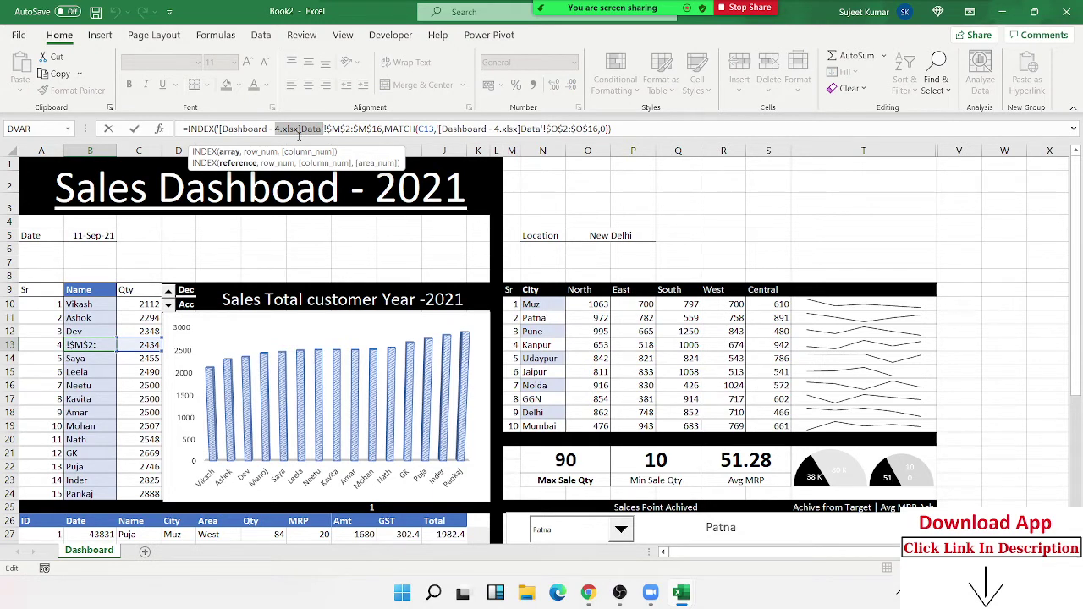
key(Escape)
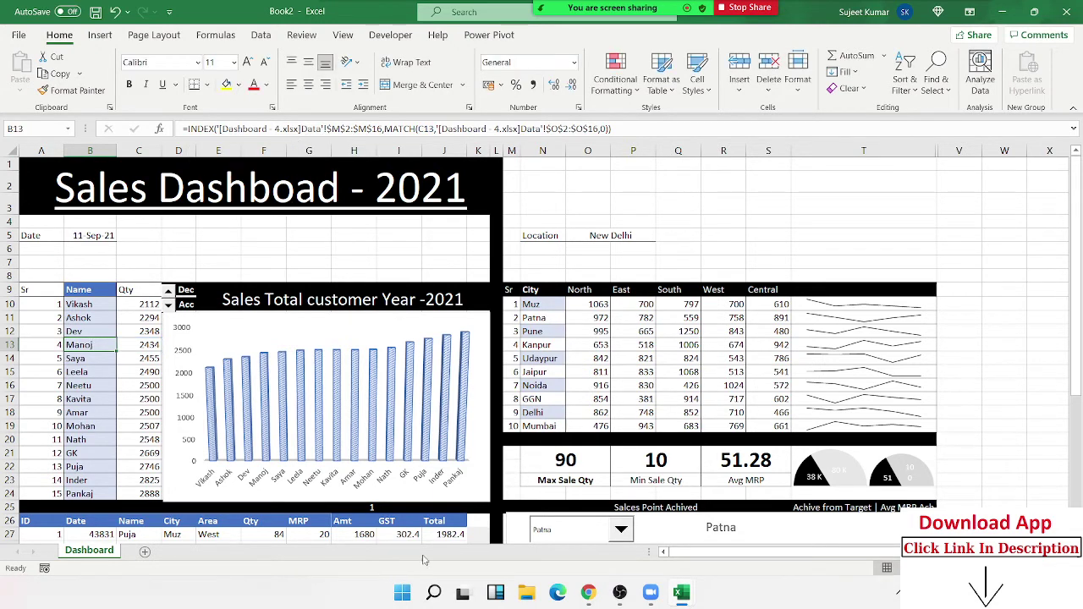
click(677, 597)
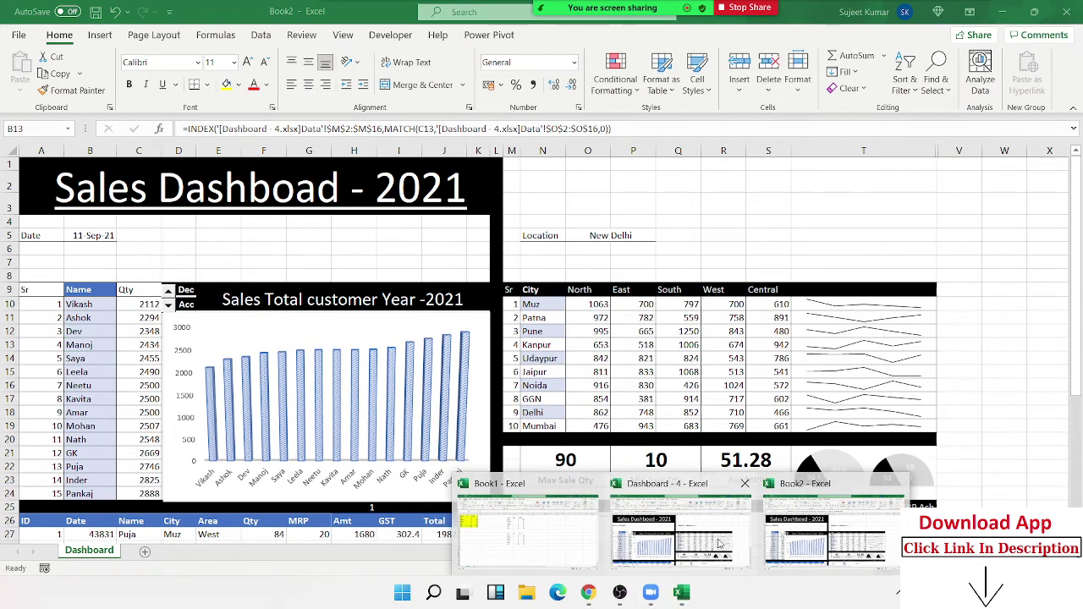
click(814, 538)
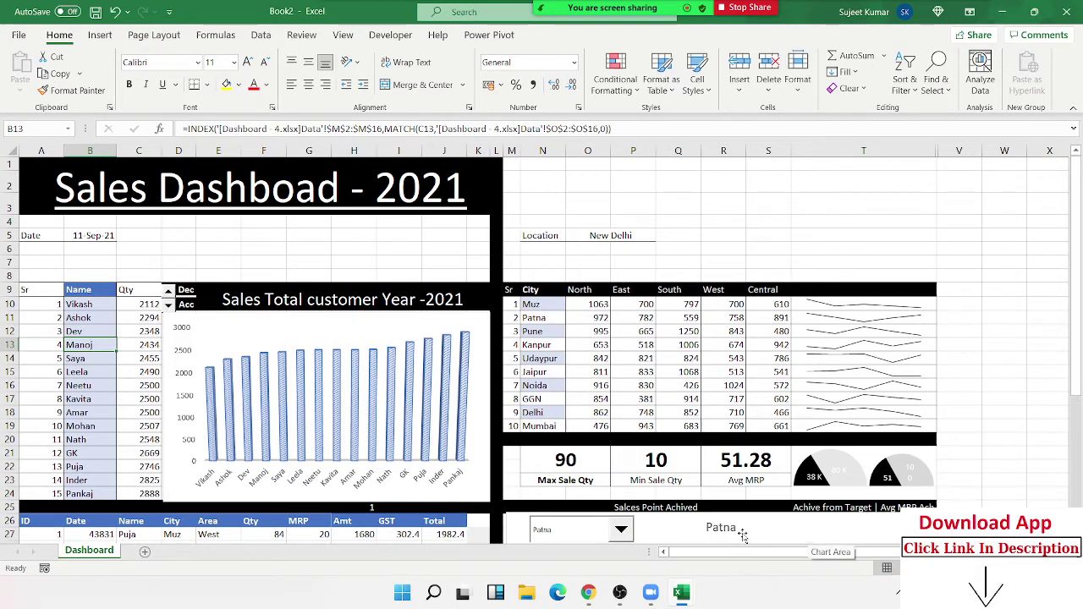
scroll(673, 473, down, 2)
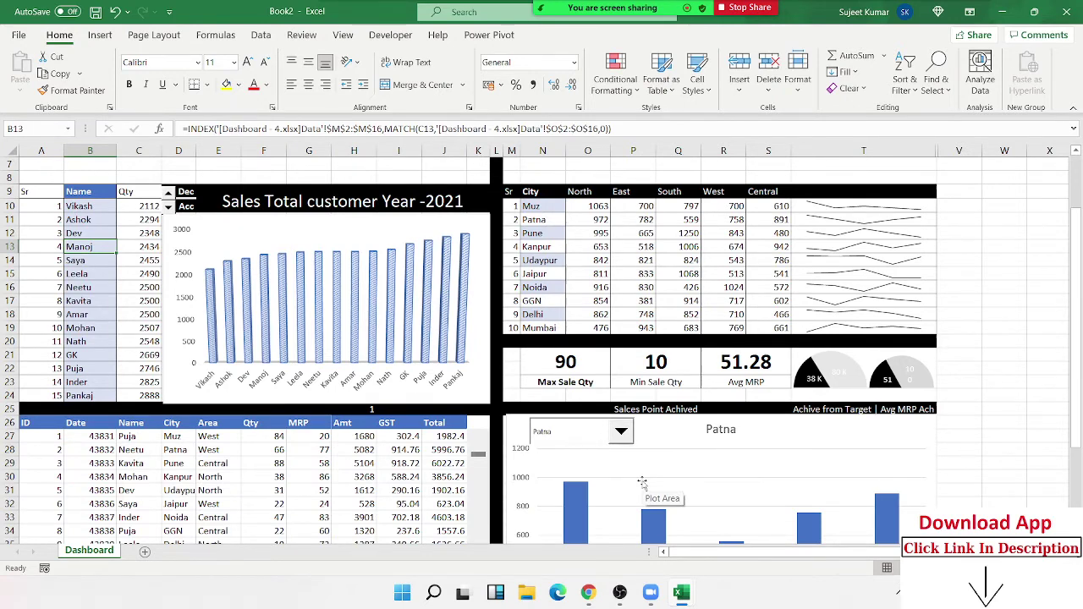
scroll(643, 483, up, 2)
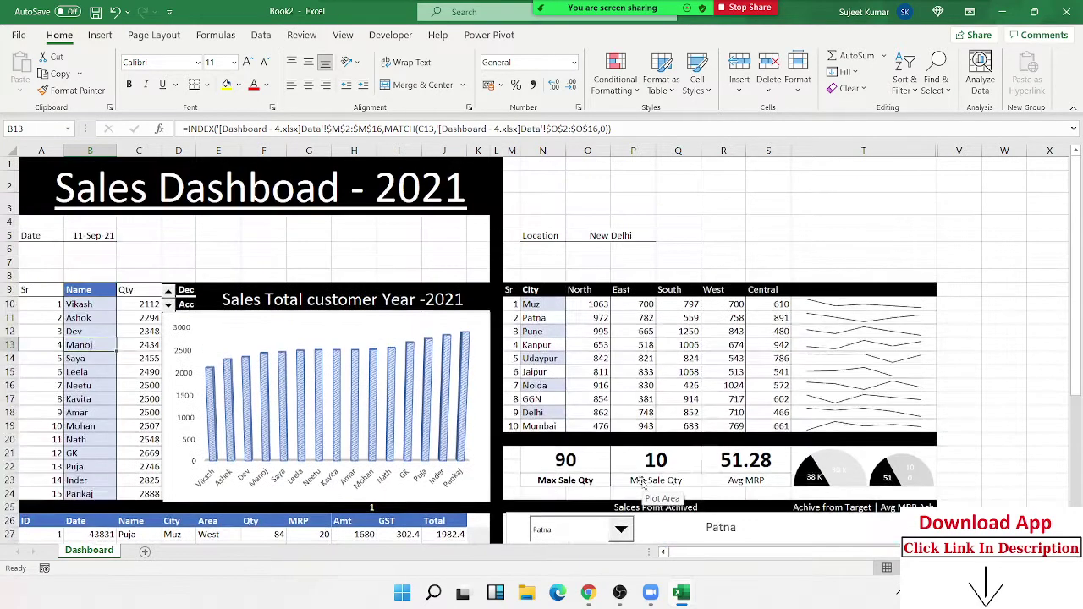
click(614, 334)
scroll(569, 399, down, 3)
scroll(569, 399, down, 2)
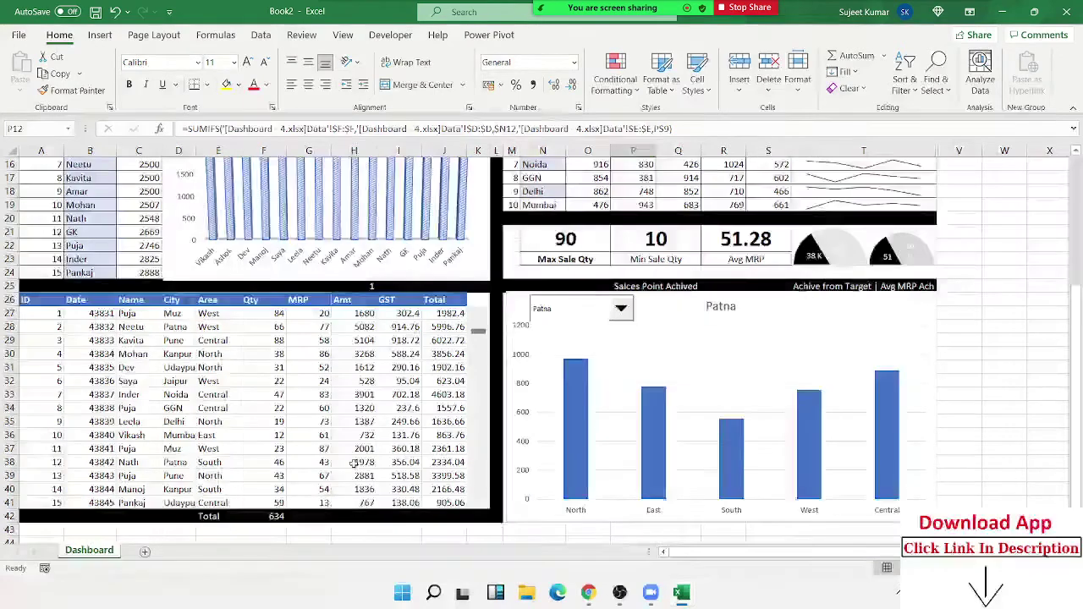
click(362, 462)
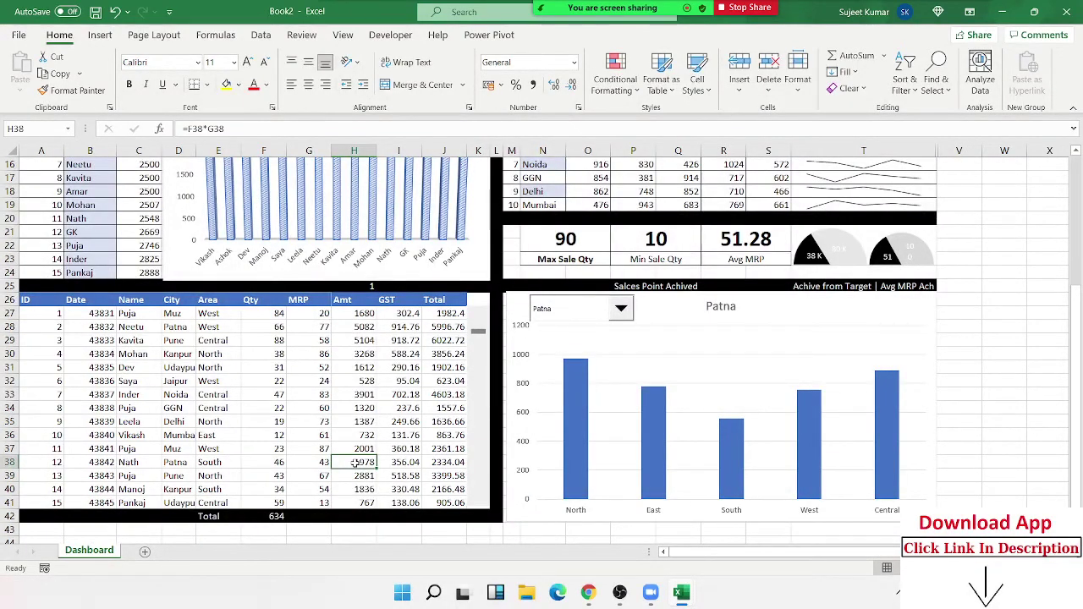
scroll(362, 462, up, 4)
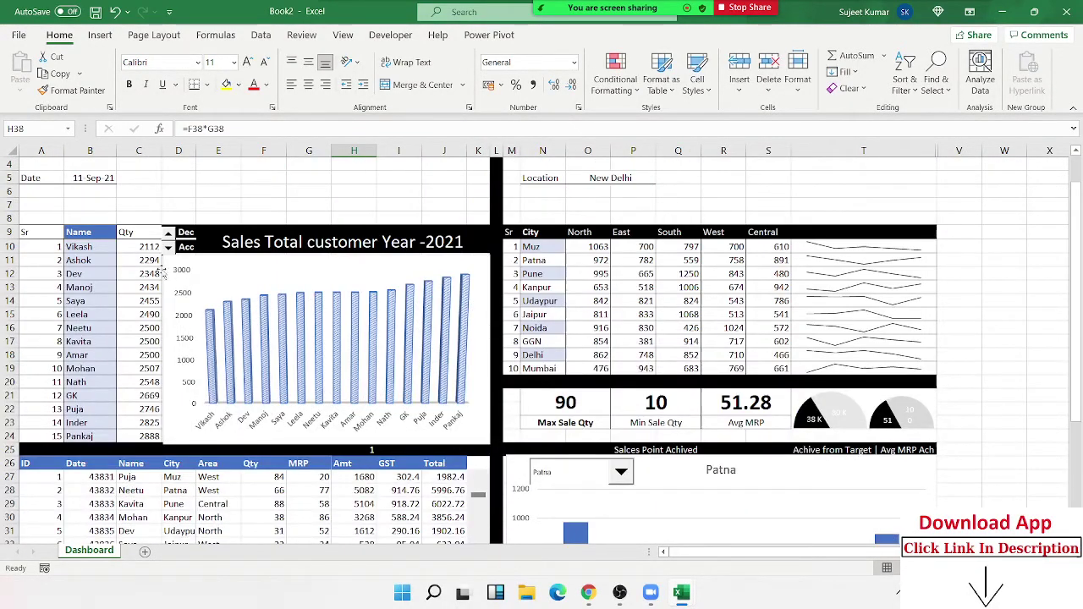
click(135, 286)
scroll(89, 253, up, 1)
scroll(89, 254, up, 2)
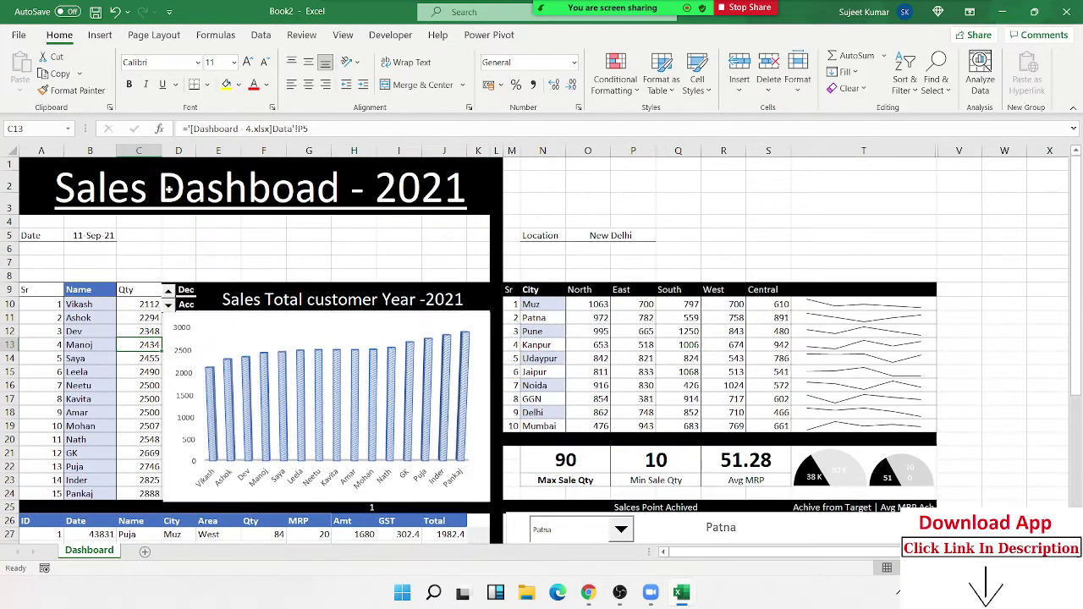
click(254, 188)
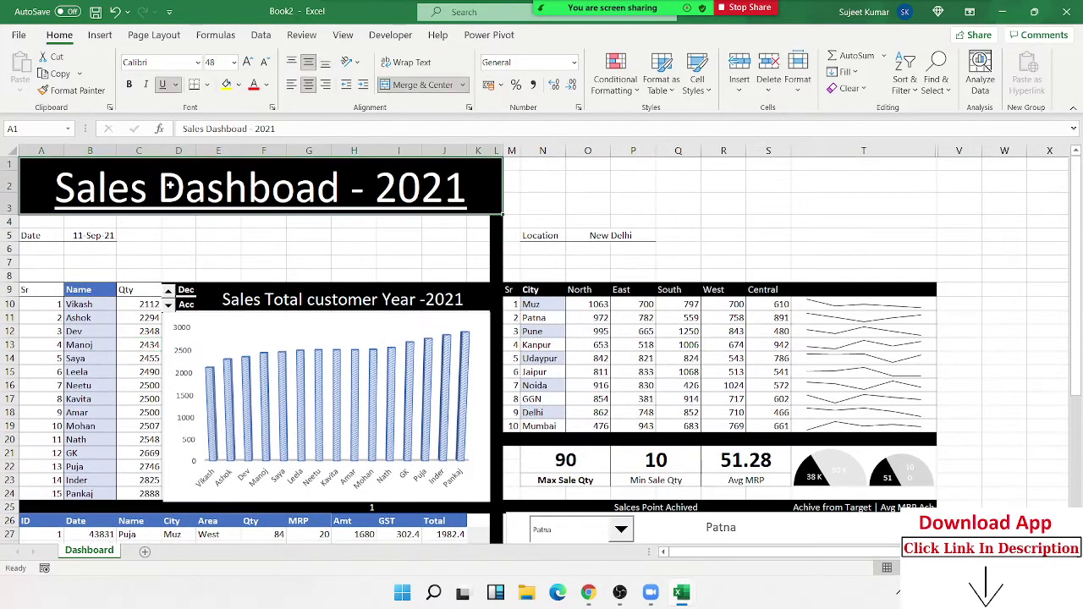
click(363, 321)
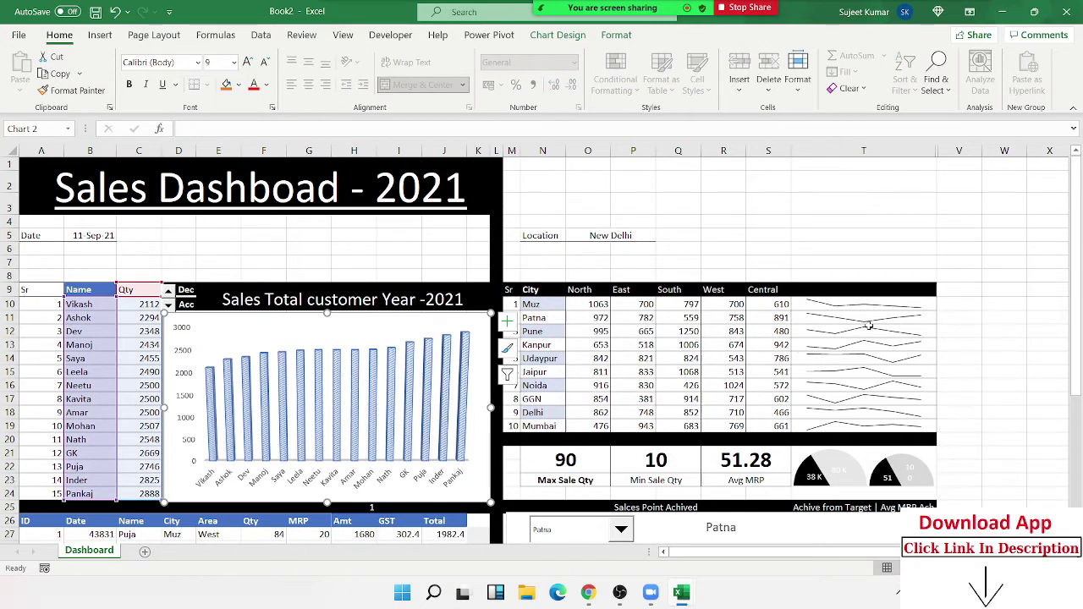
click(868, 369)
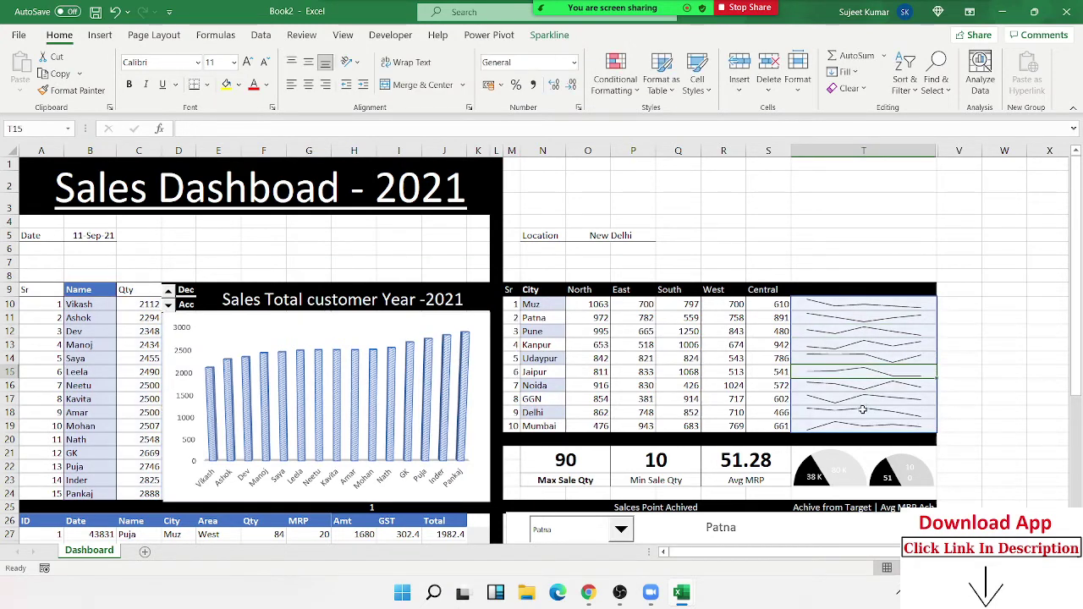
scroll(862, 411, down, 2)
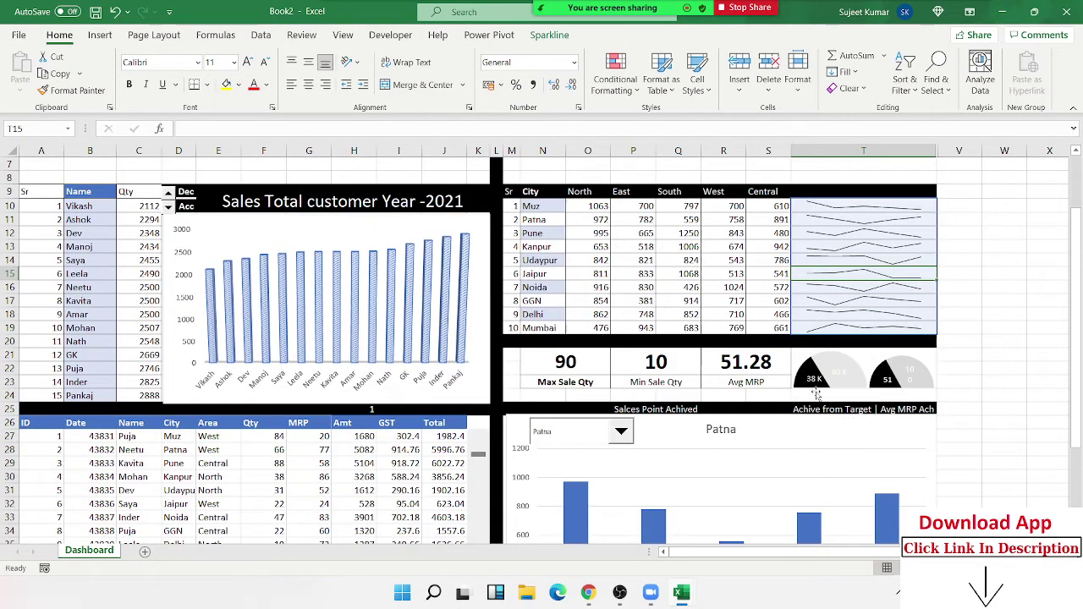
click(987, 422)
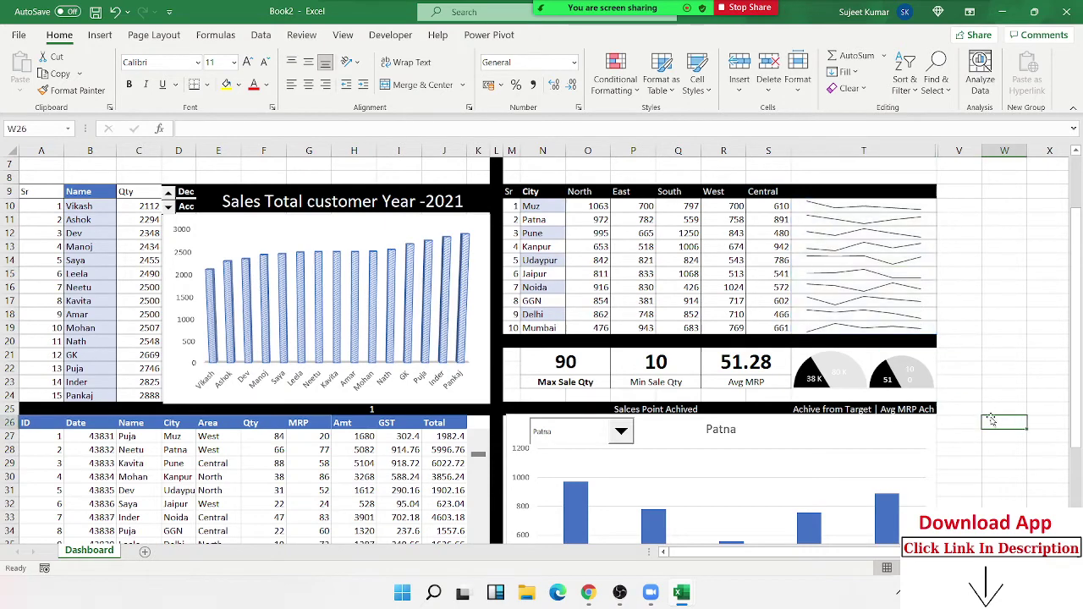
scroll(936, 457, down, 3)
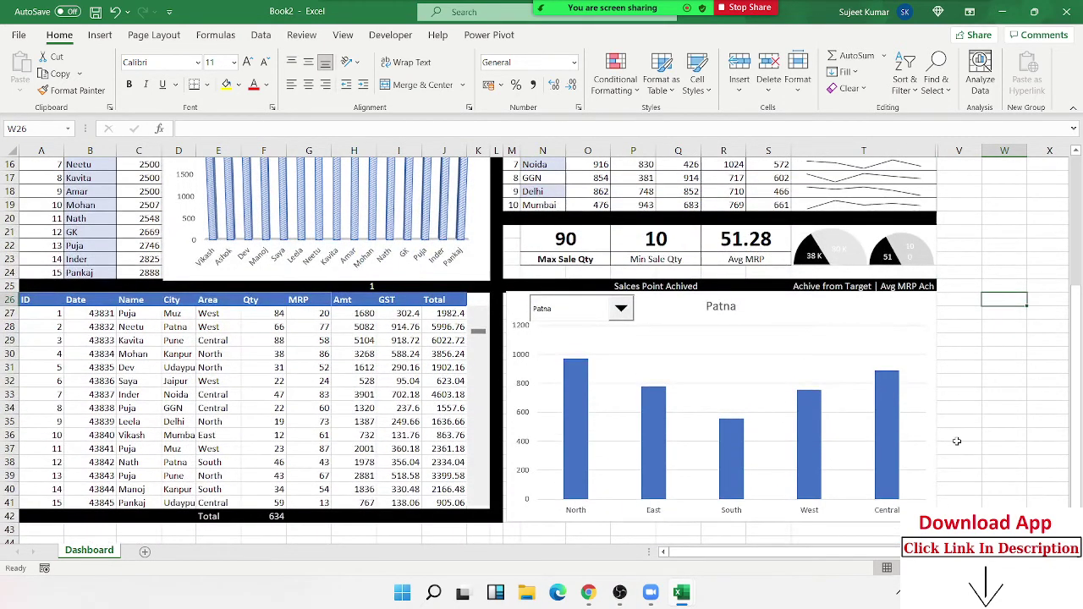
scroll(947, 444, up, 3)
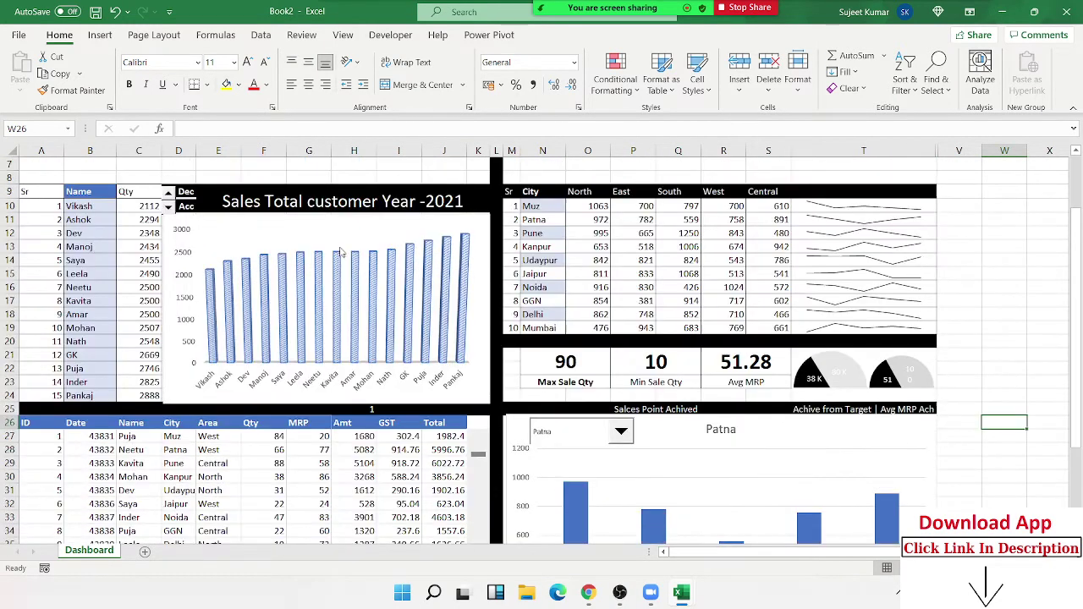
scroll(326, 260, up, 2)
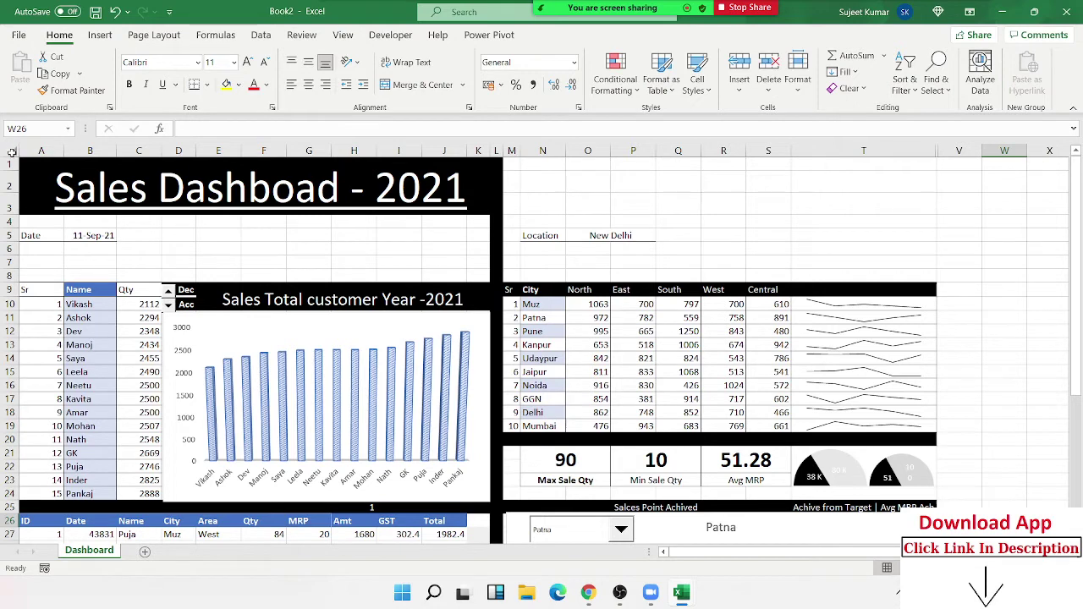
Copy the whole Dashboard sheet and Paste Special it back over itself as Values.
click(12, 151)
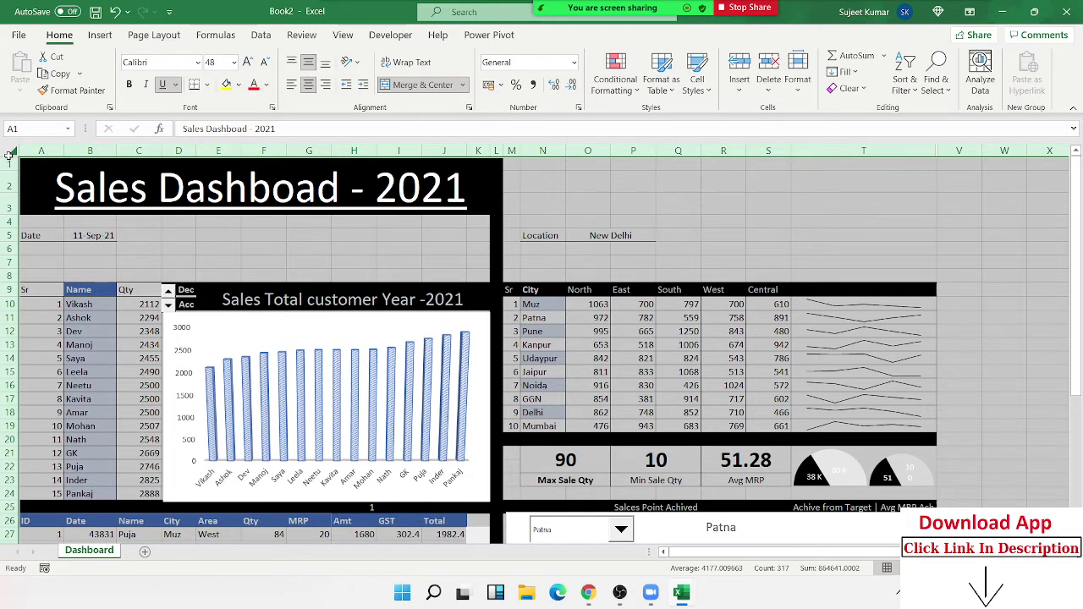
key(ctrl+c)
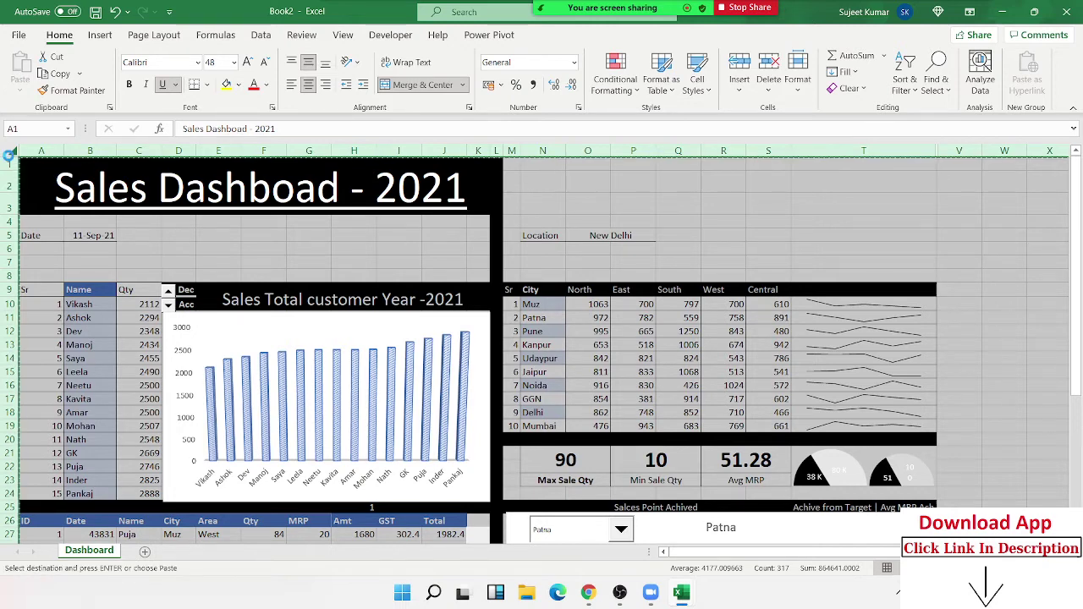
right_click(163, 238)
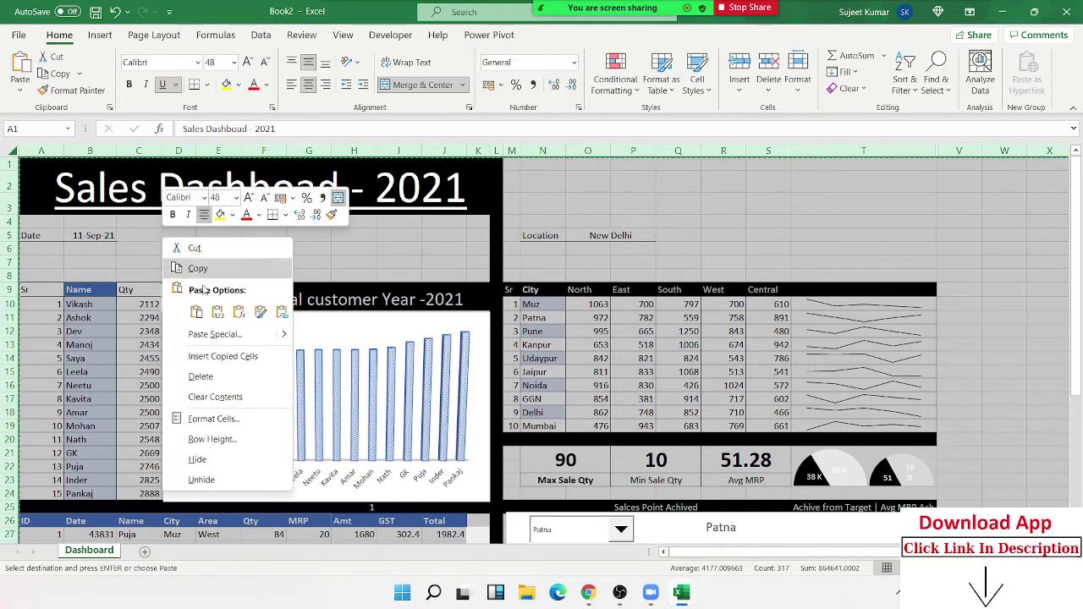
click(214, 334)
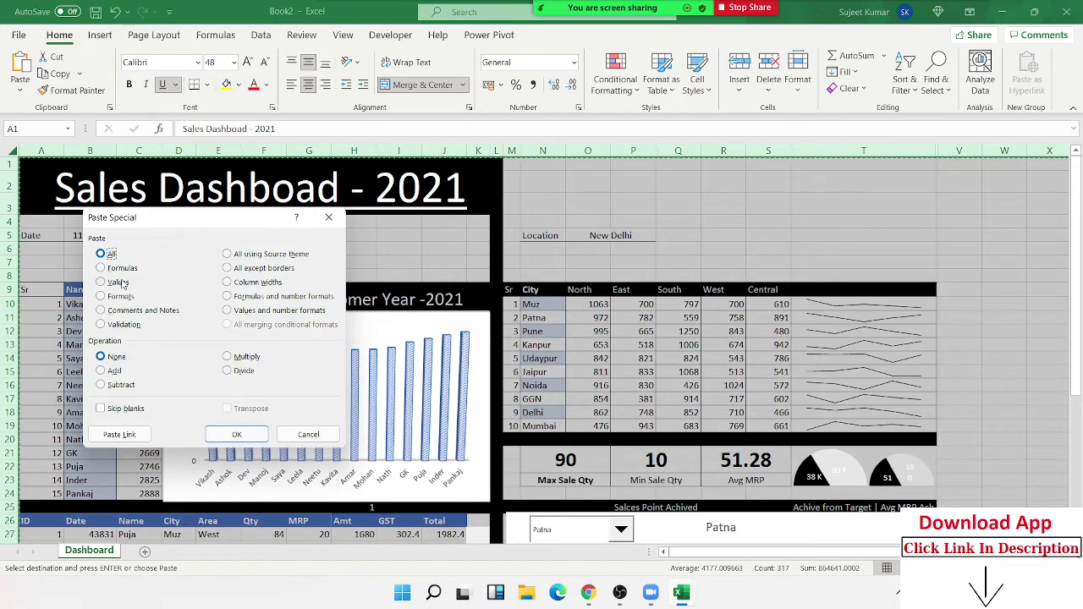
click(118, 282)
mouse_move(226, 223)
mouse_down()
mouse_move(392, 243)
mouse_move(693, 145)
mouse_up()
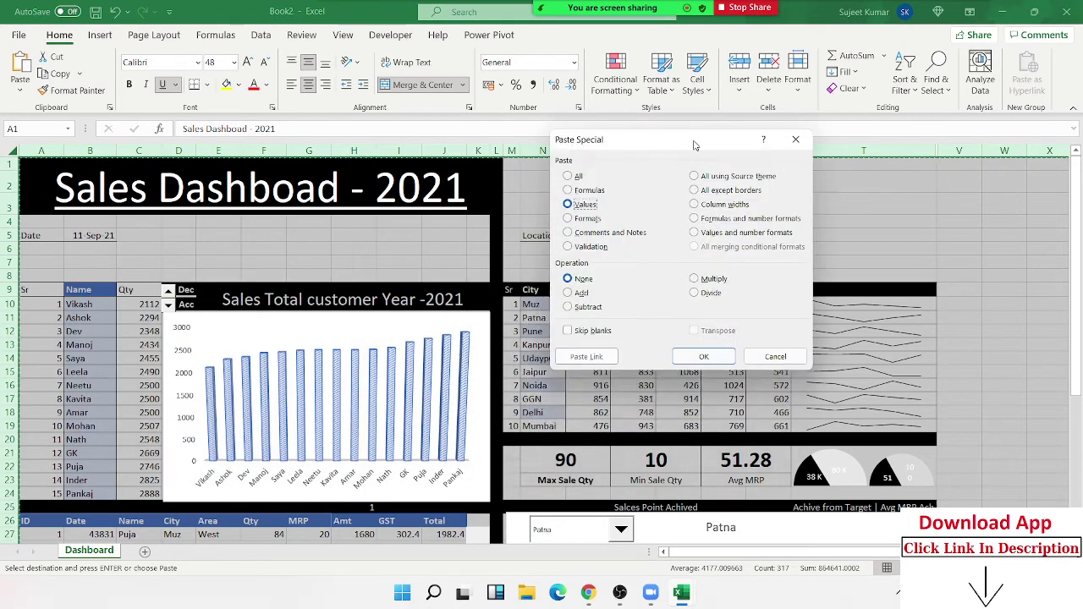
click(703, 355)
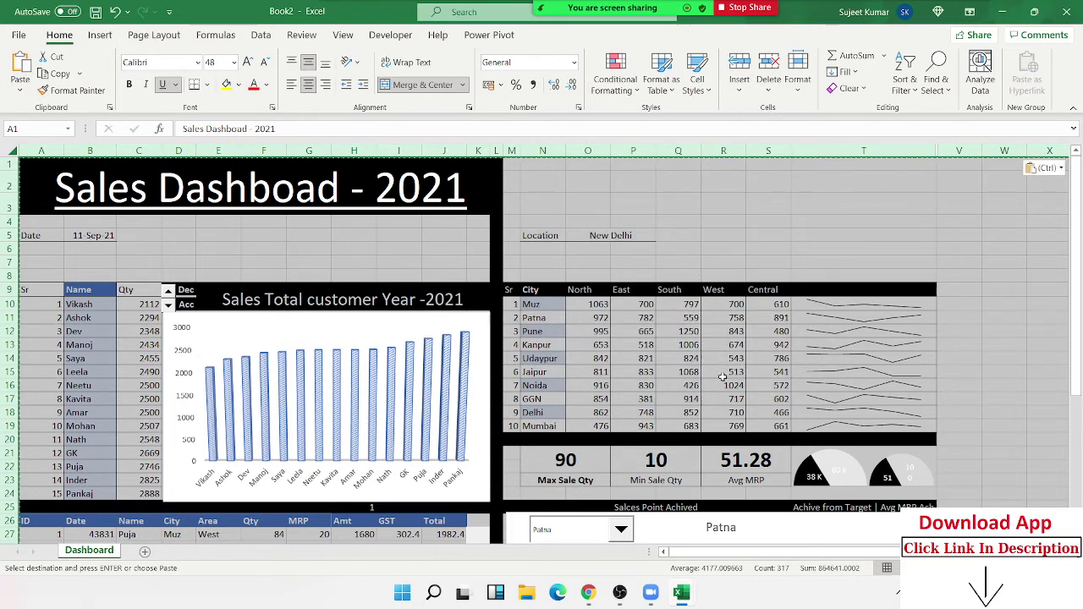
scroll(719, 377, down, 2)
Check that I32 holds a plain value and C13 holds 2434.0000011, leaving both unchanged.
scroll(732, 398, down, 1)
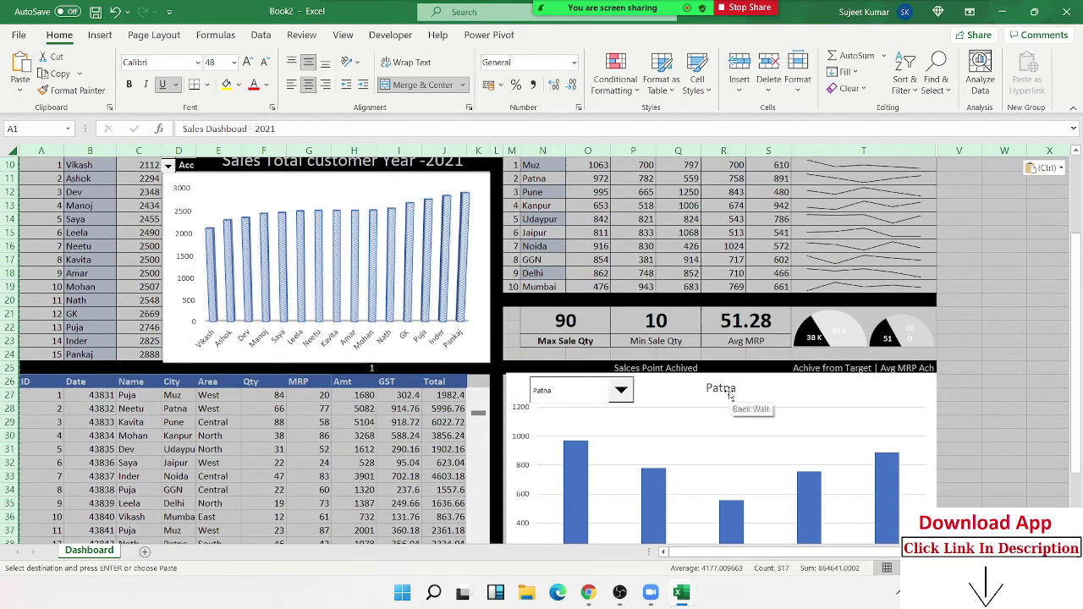
scroll(729, 393, down, 3)
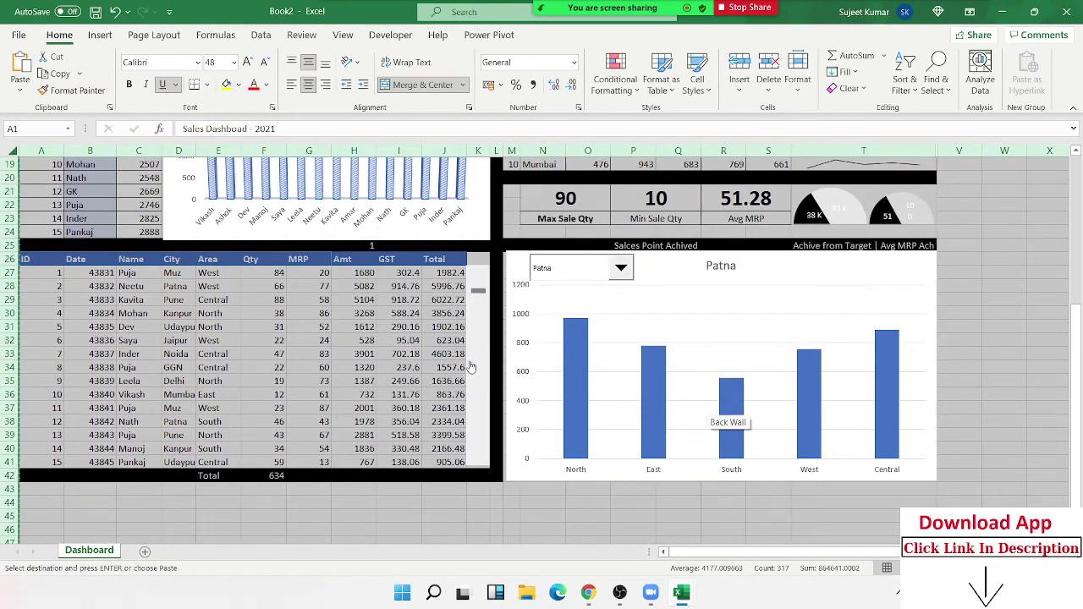
click(407, 340)
scroll(403, 240, up, 3)
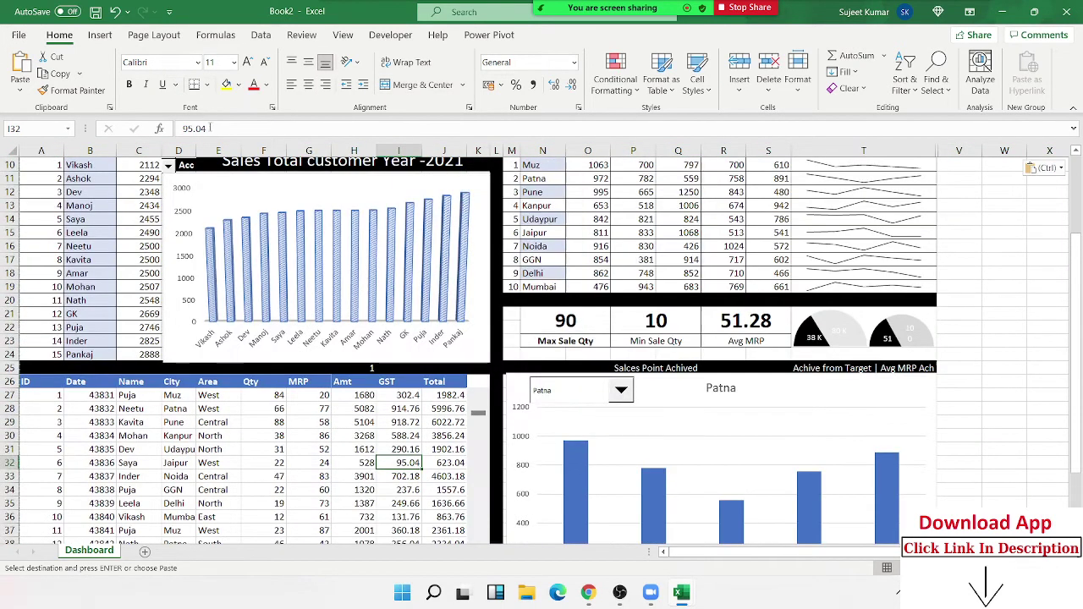
double_click(195, 128)
click(139, 206)
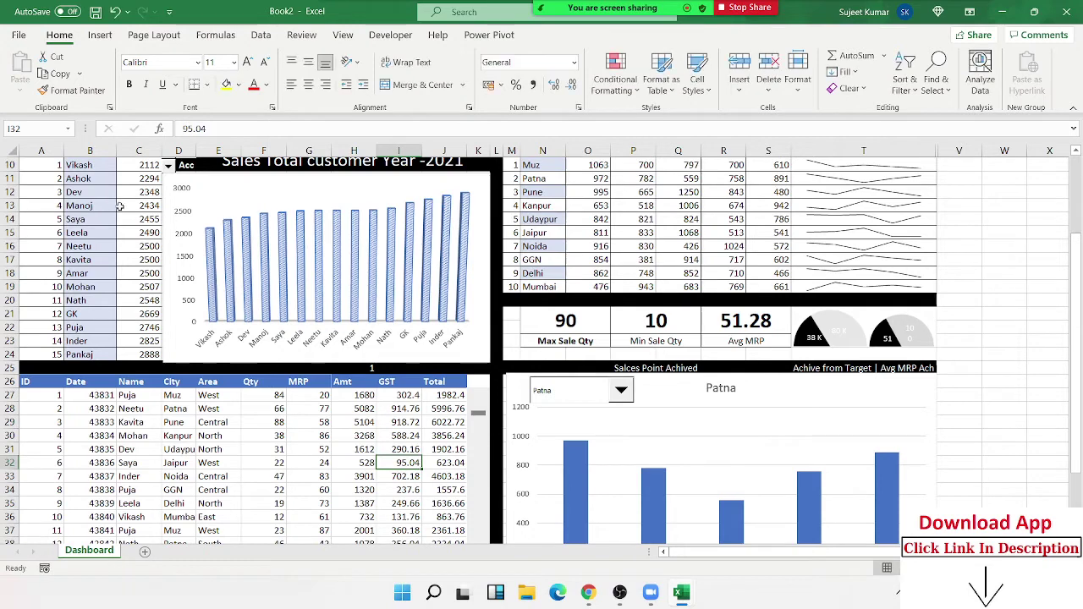
drag(105, 108, 104, 115)
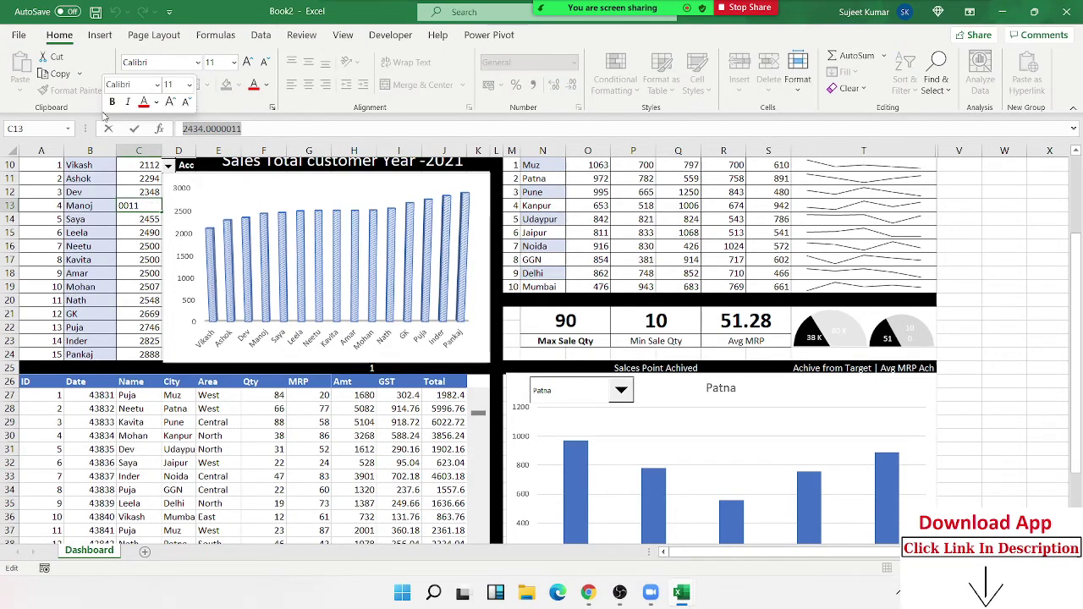
key(Escape)
Select the South and West figures in rows 14–16 of the city sales table.
scroll(124, 286, up, 3)
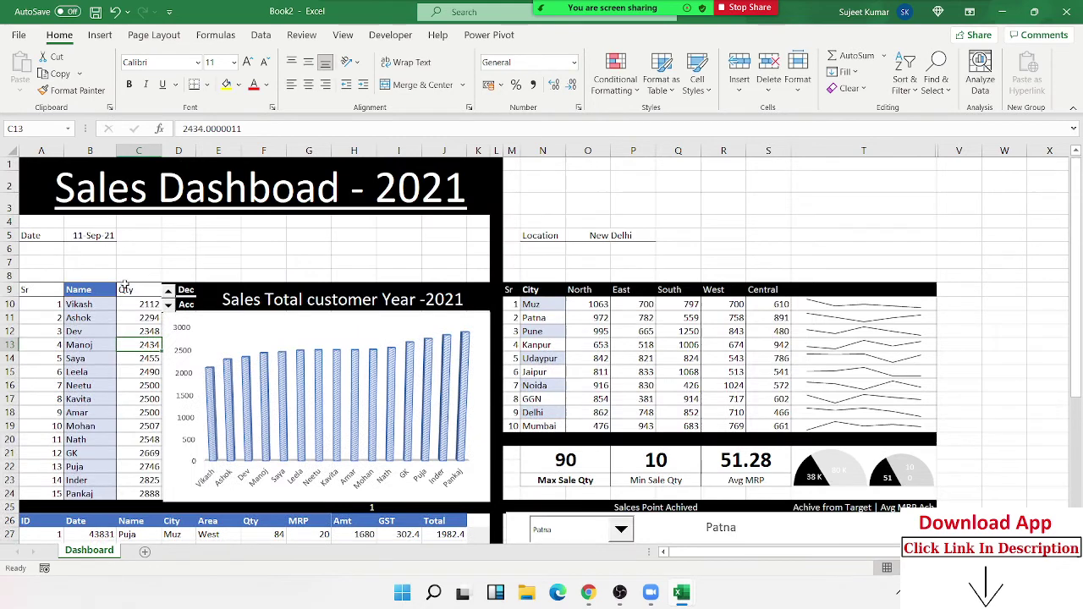
click(749, 395)
click(742, 380)
drag(743, 382, 692, 362)
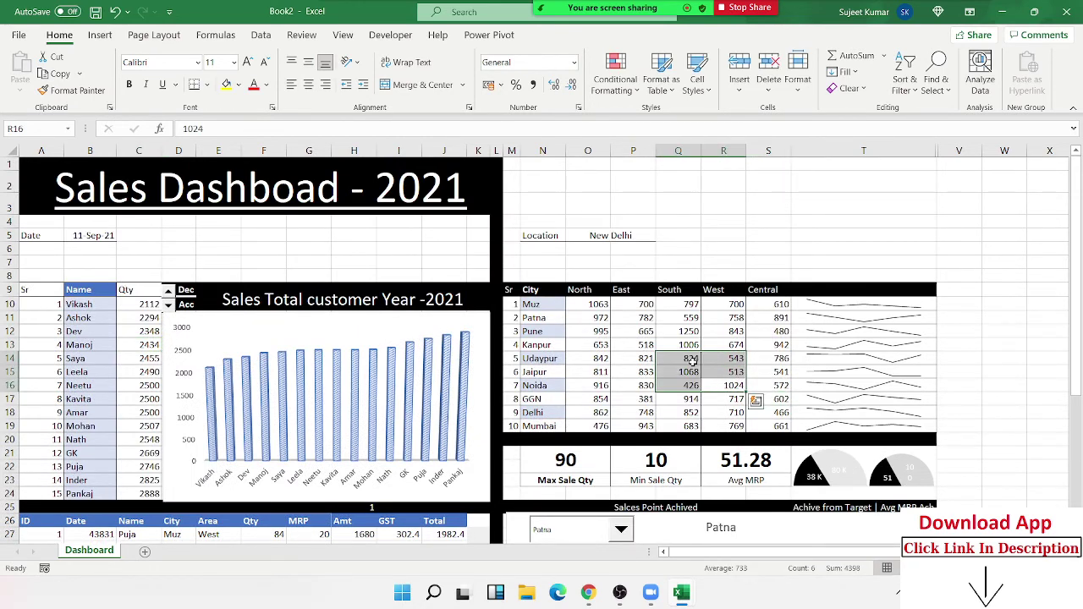
Close Book2 without saving, then close the Dashboard - 4 workbook.
click(1067, 14)
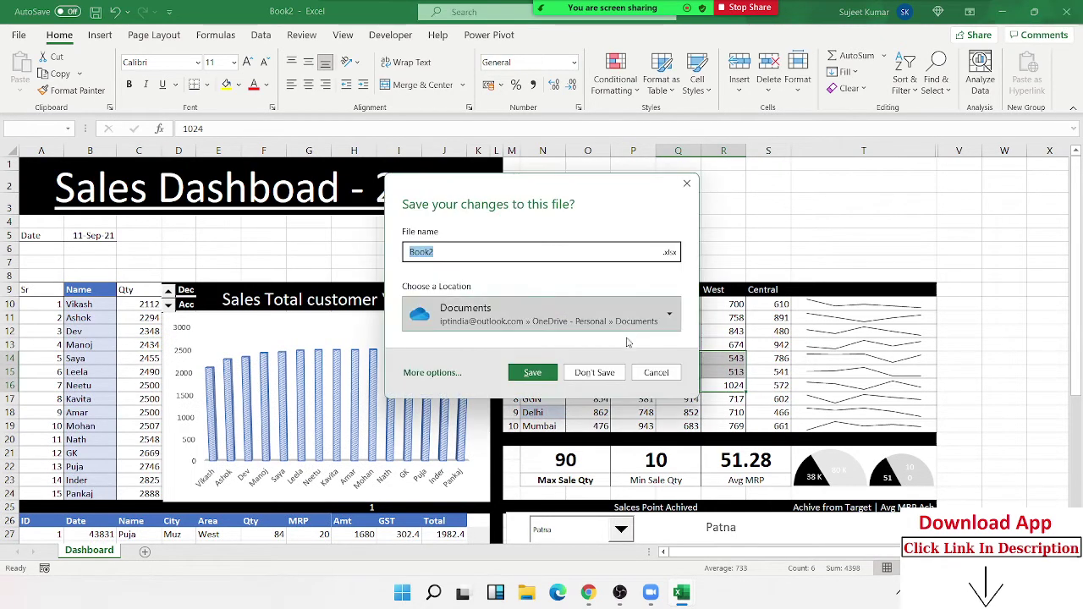
click(611, 374)
key(alt+F4)
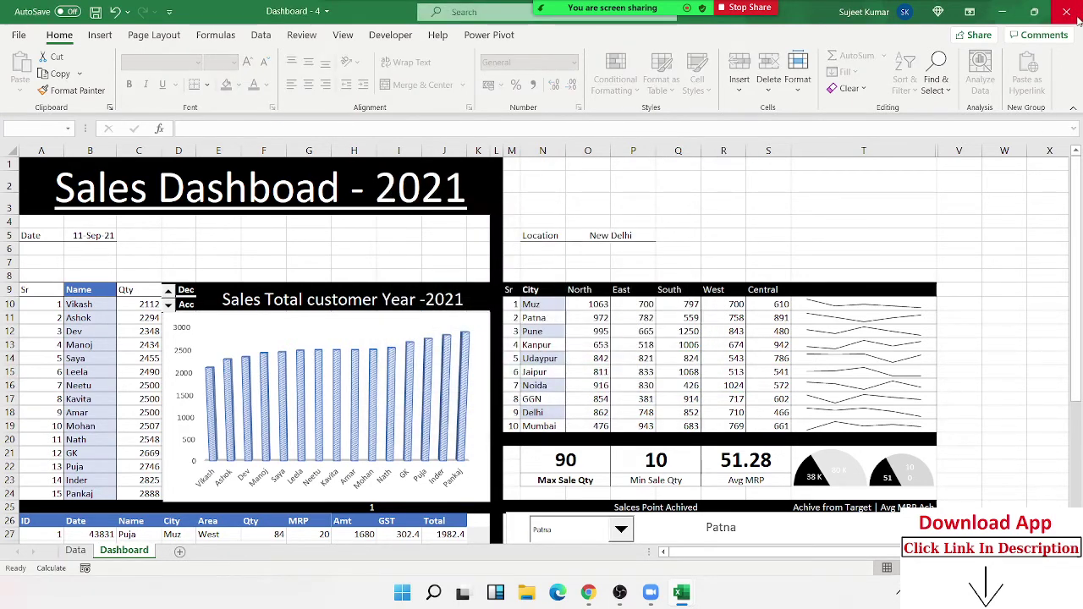
Discard the Dashboard - 4 changes and select the marks value 41 in K7.
click(546, 315)
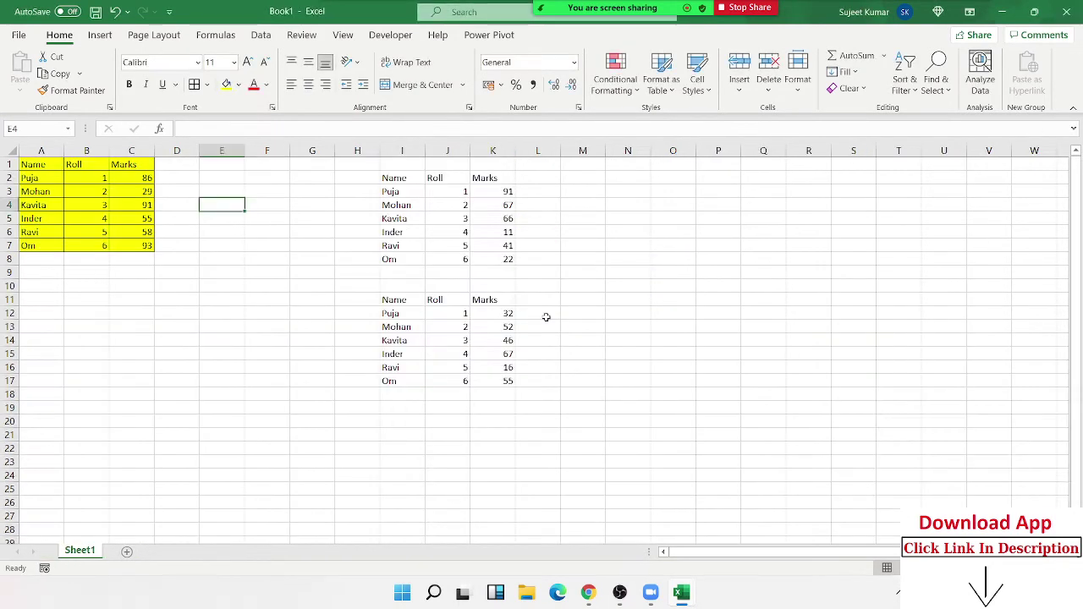
click(448, 238)
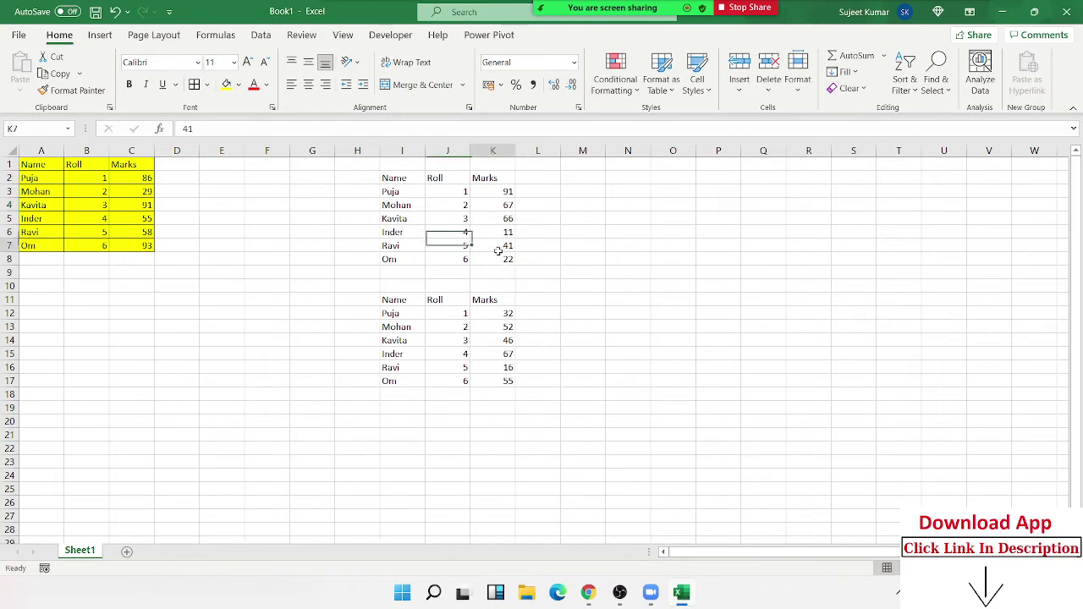
click(493, 246)
Copy the yellow table A1:C7 and paste only its formats at M7.
drag(150, 271, 173, 272)
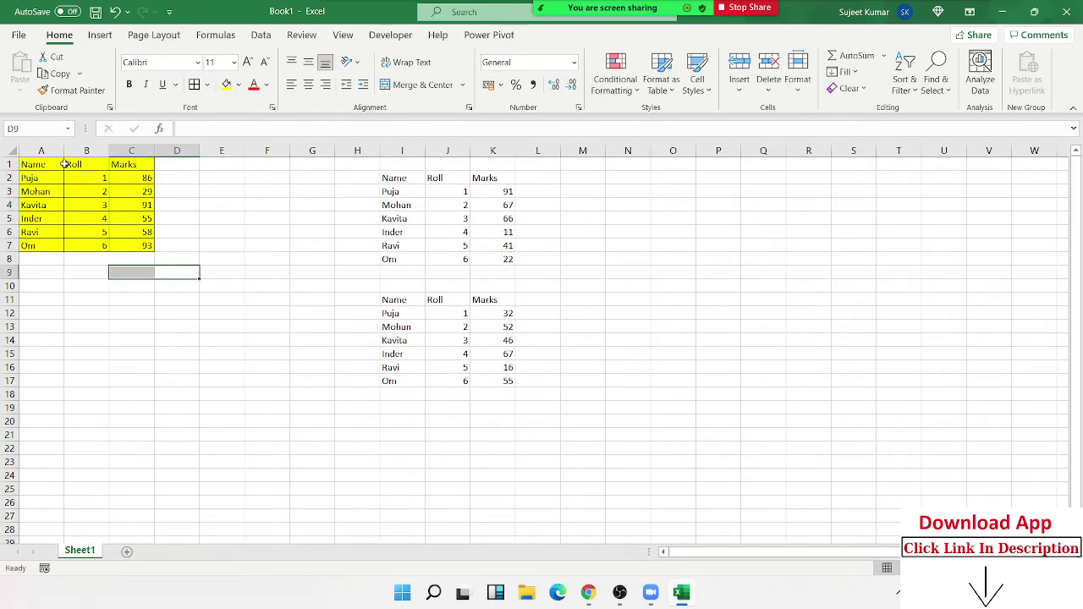
mouse_move(38, 164)
mouse_down()
mouse_move(143, 228)
mouse_move(143, 242)
mouse_up()
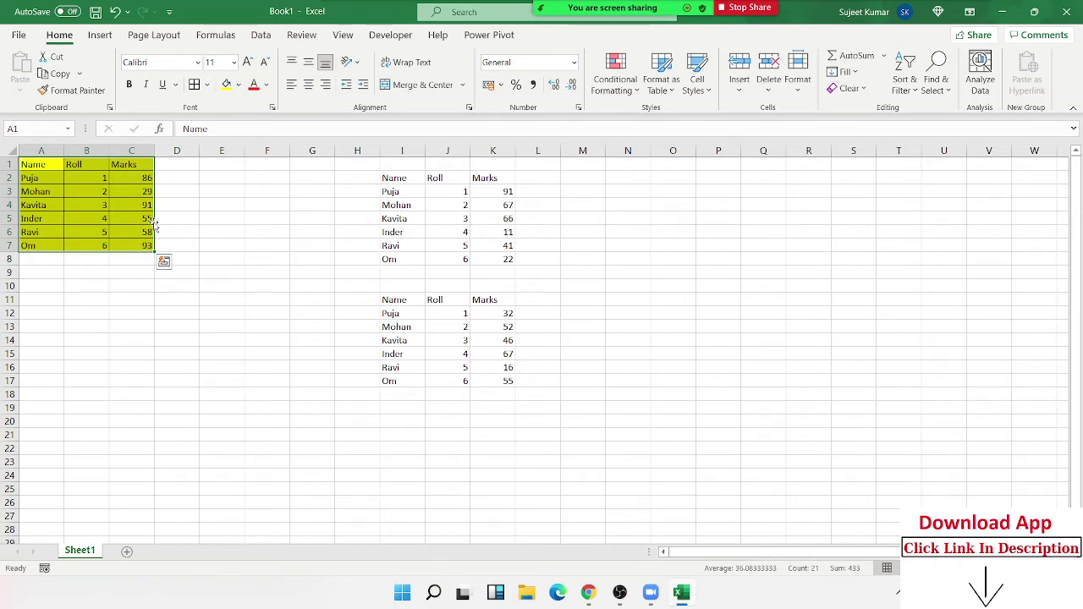
key(ctrl+c)
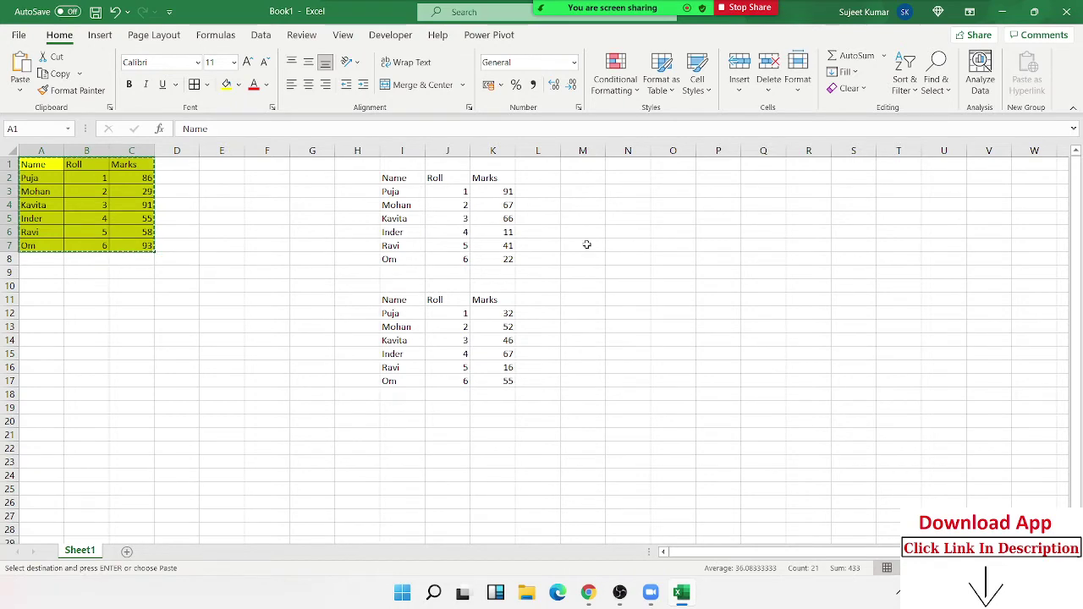
click(580, 244)
right_click(581, 244)
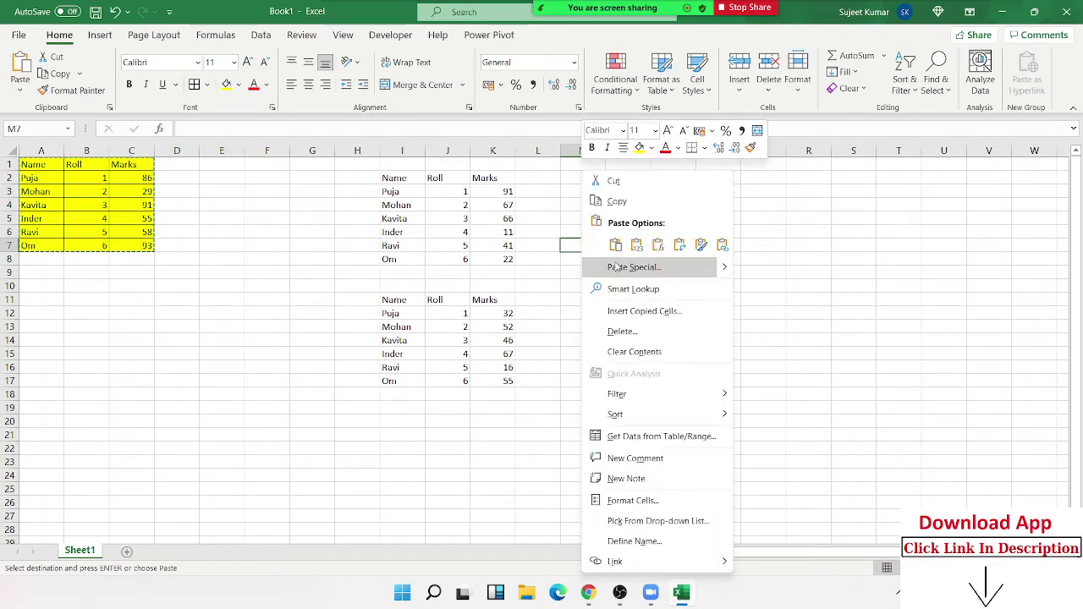
click(613, 267)
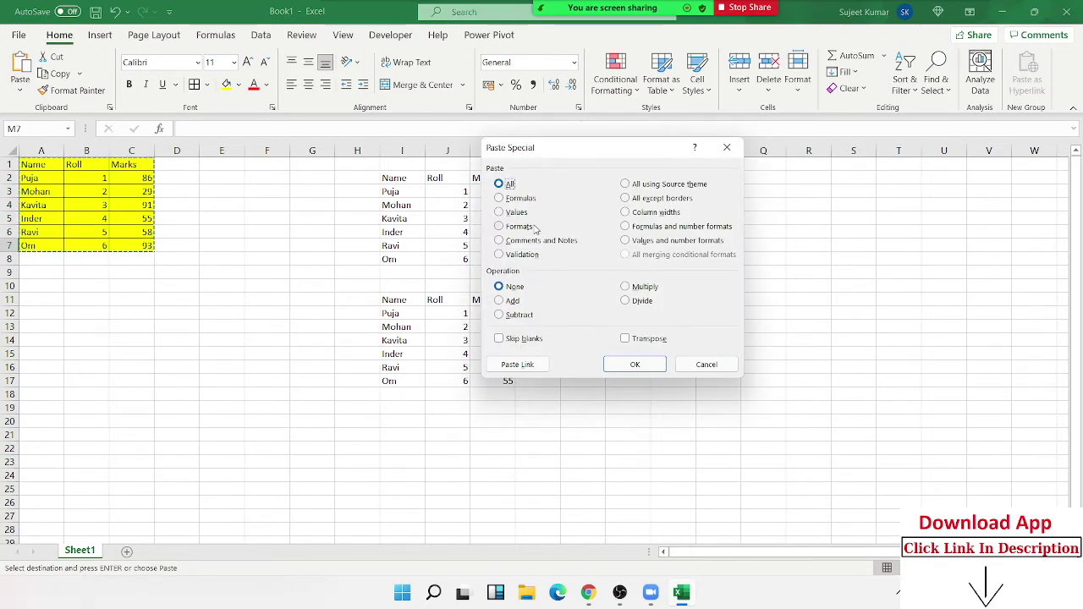
click(530, 226)
click(643, 365)
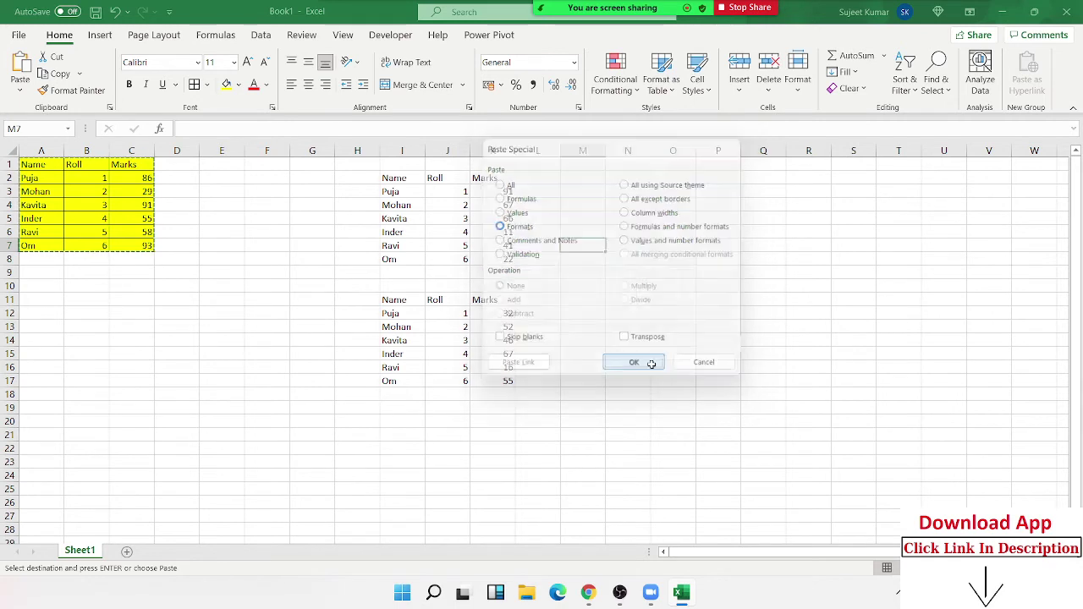
click(246, 261)
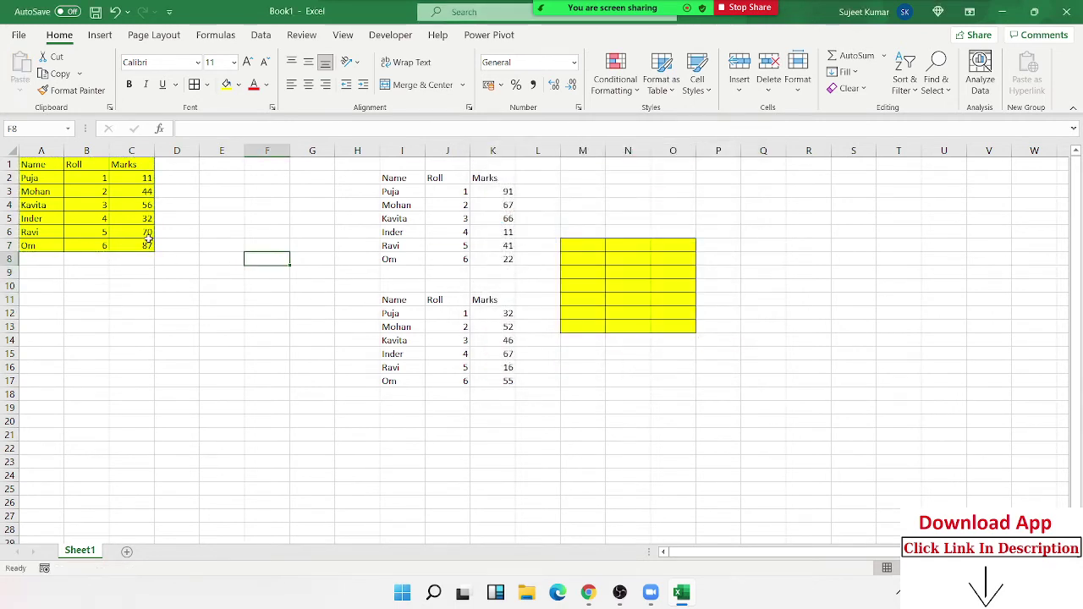
key(Escape)
click(125, 165)
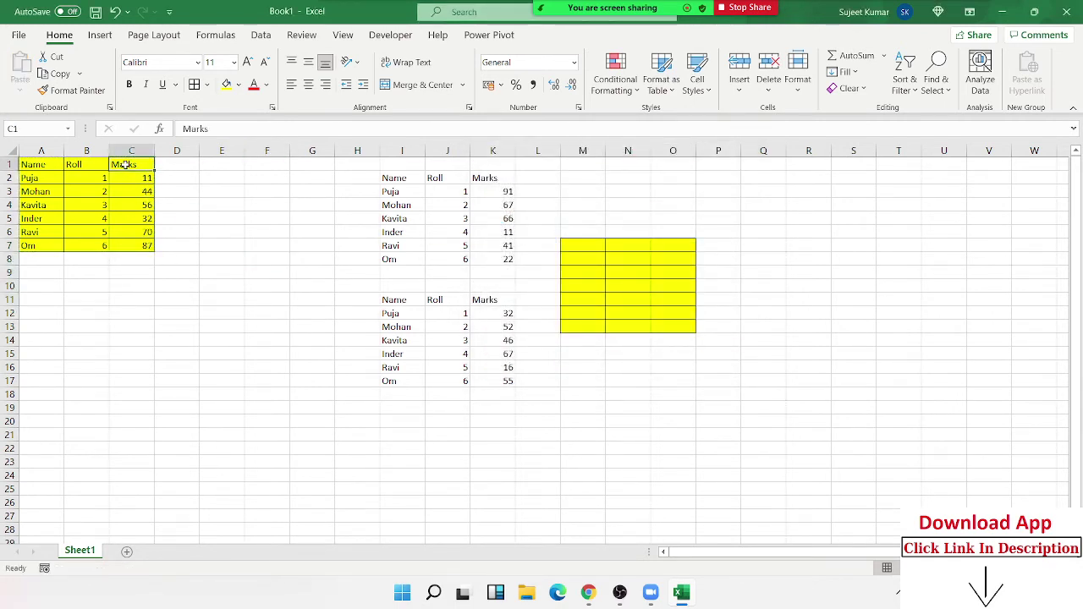
Post a new comment reading 'This is Final Marks' on the Marks header in C1.
right_click(127, 159)
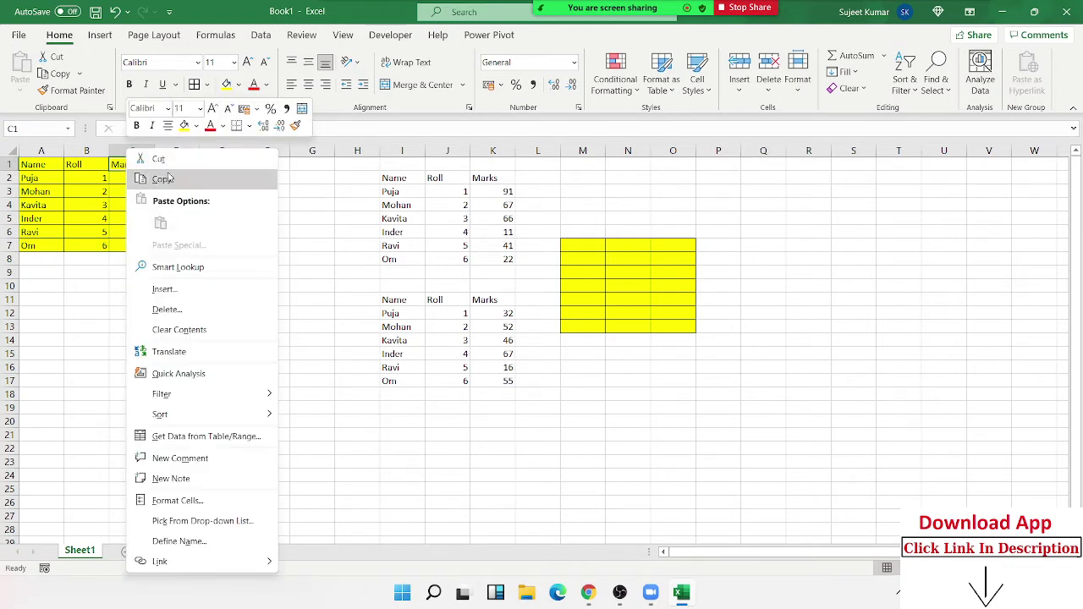
click(211, 458)
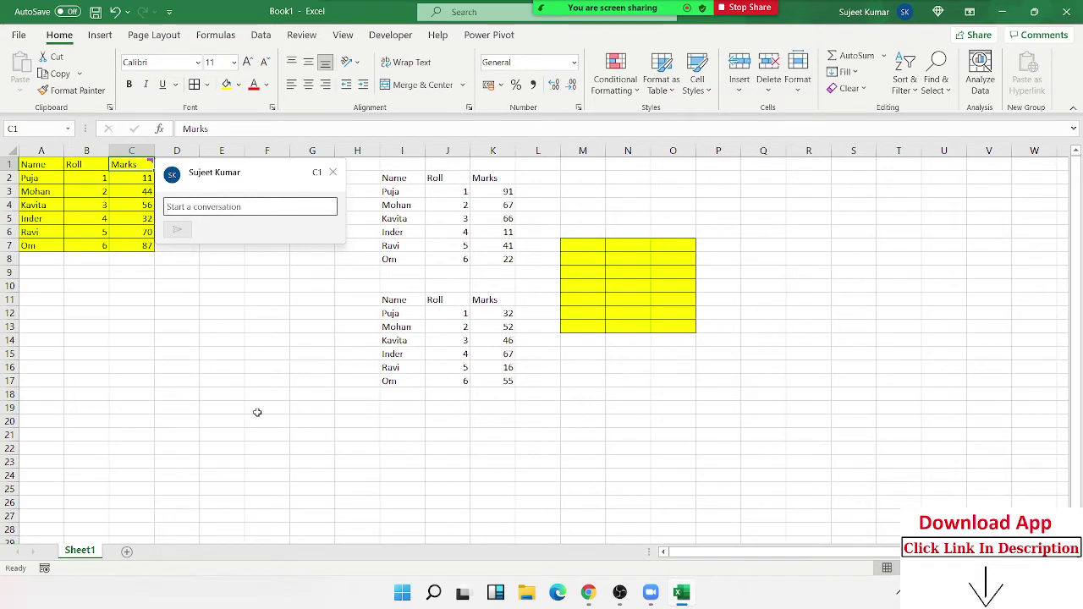
text(I)
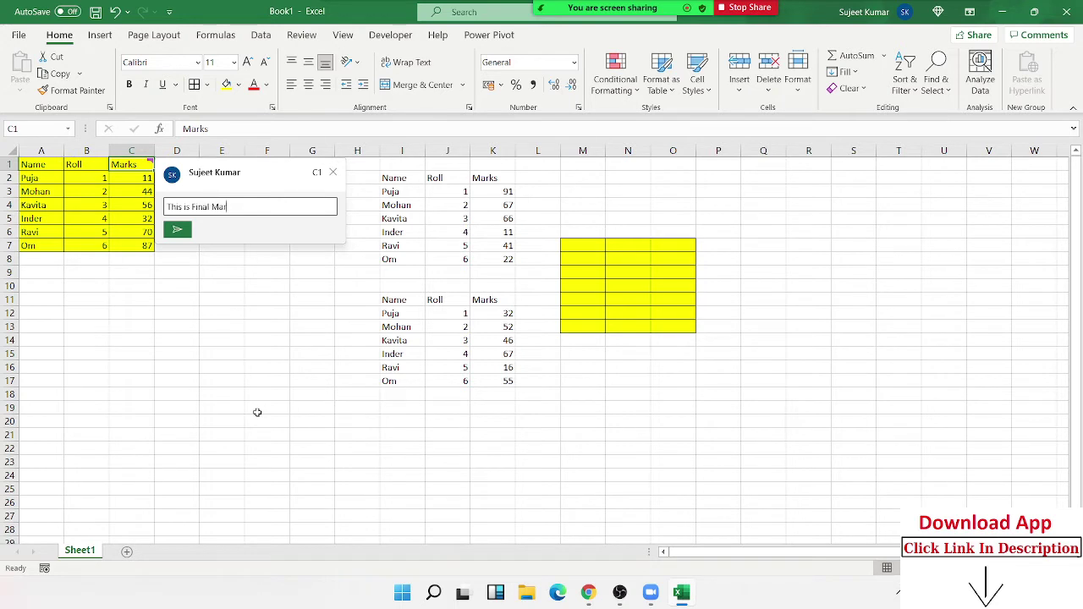
click(177, 229)
click(221, 339)
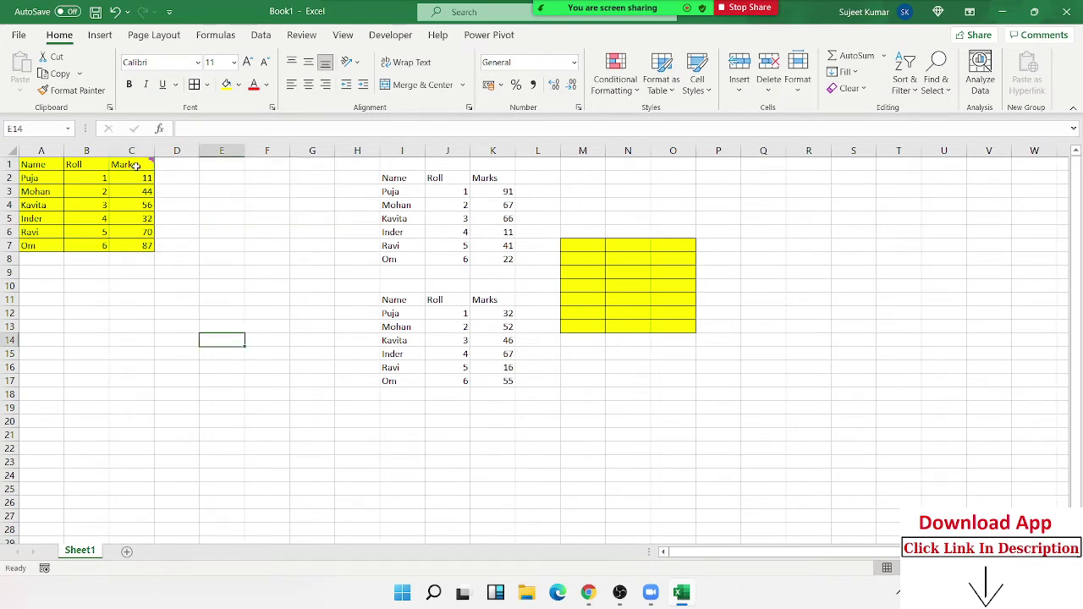
mouse_move(136, 165)
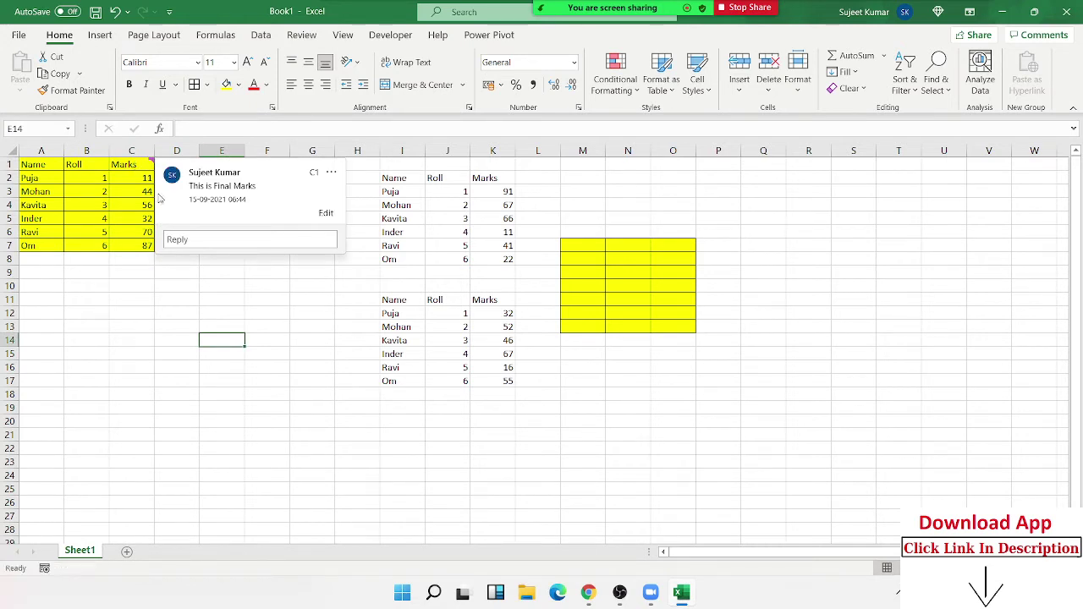
click(127, 165)
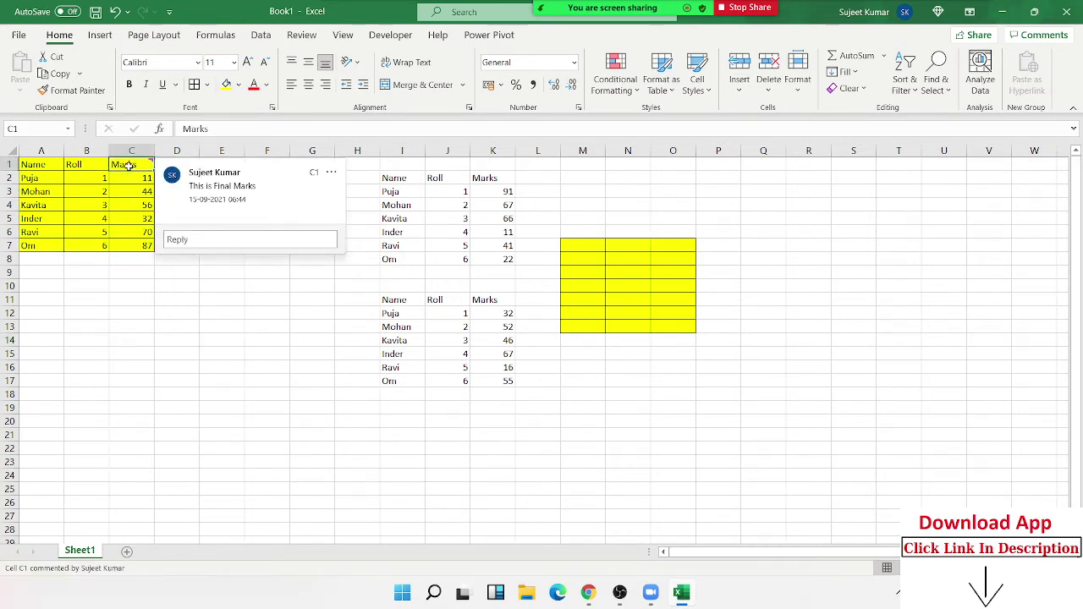
Copy C1 and paste only its comments and notes into cell S4.
key(ctrl+c)
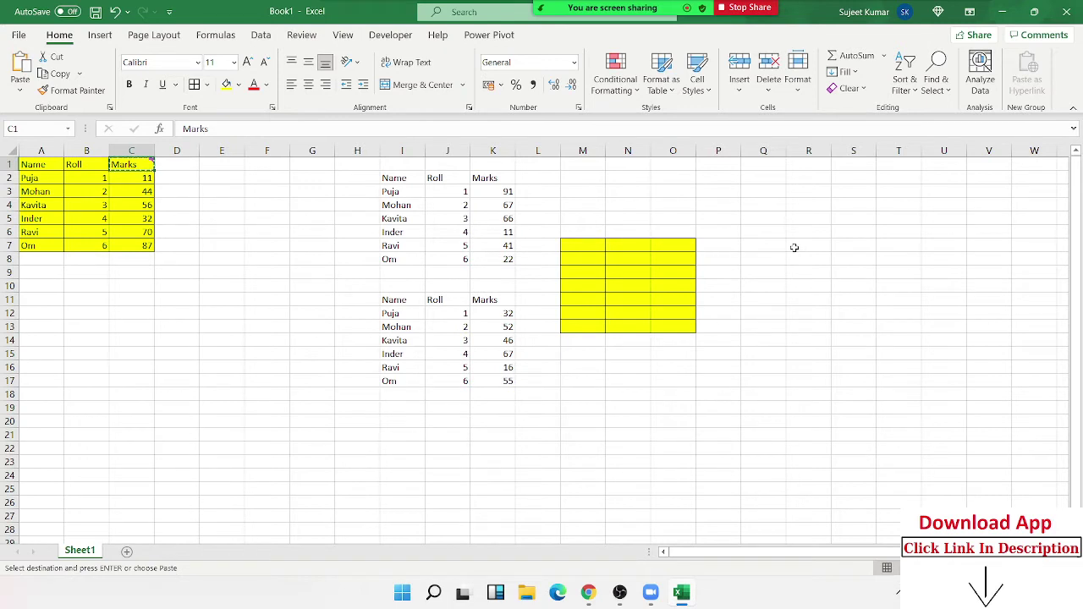
right_click(850, 205)
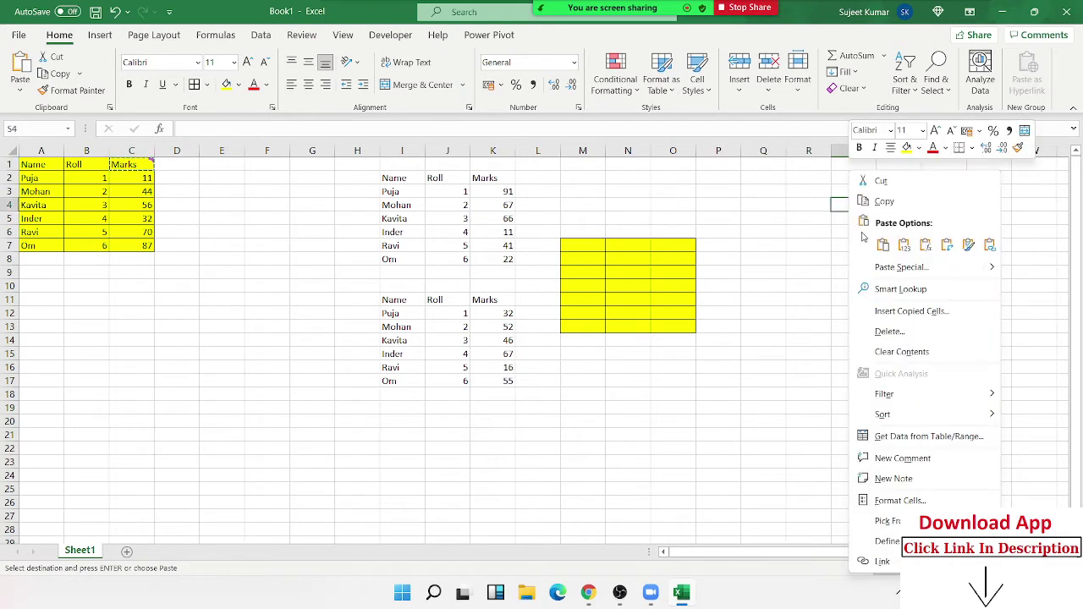
click(866, 270)
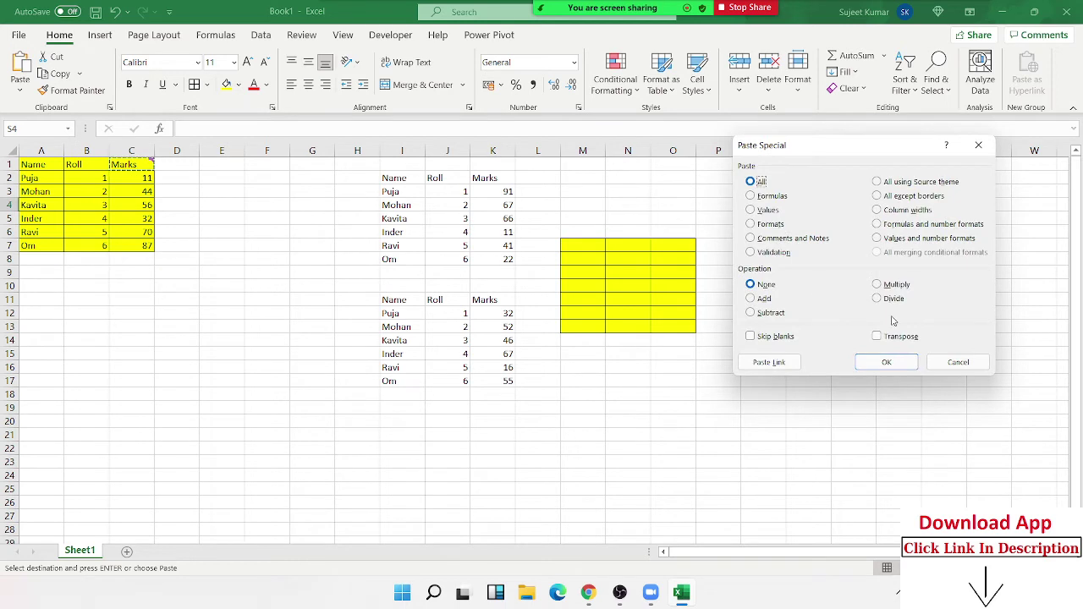
click(762, 241)
click(886, 361)
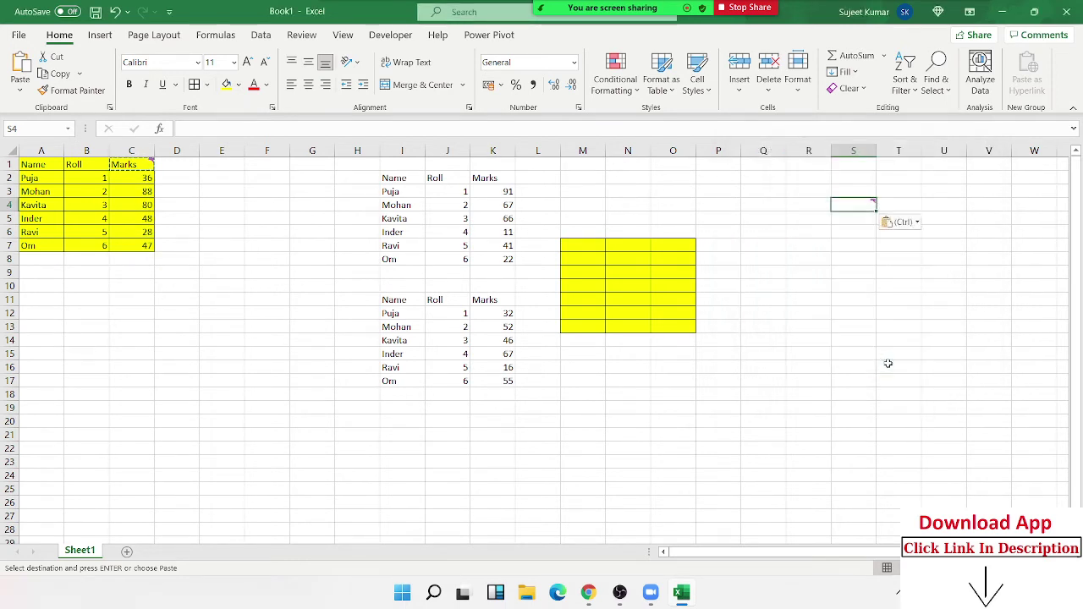
click(868, 339)
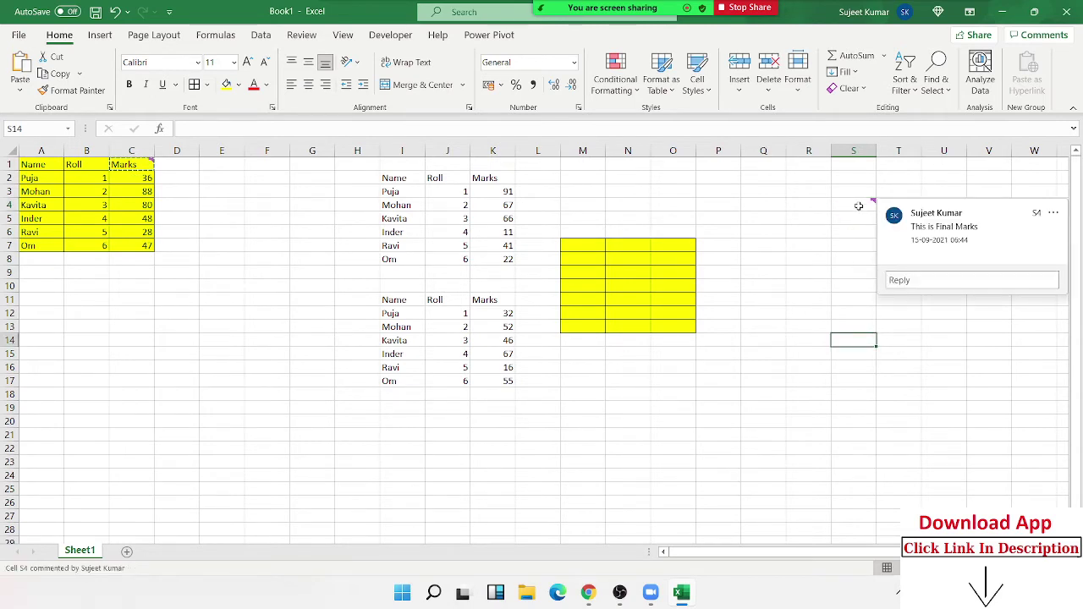
Copy the marks table A1:C7 and paste it at O15 using 'All except borders'.
drag(68, 165, 136, 247)
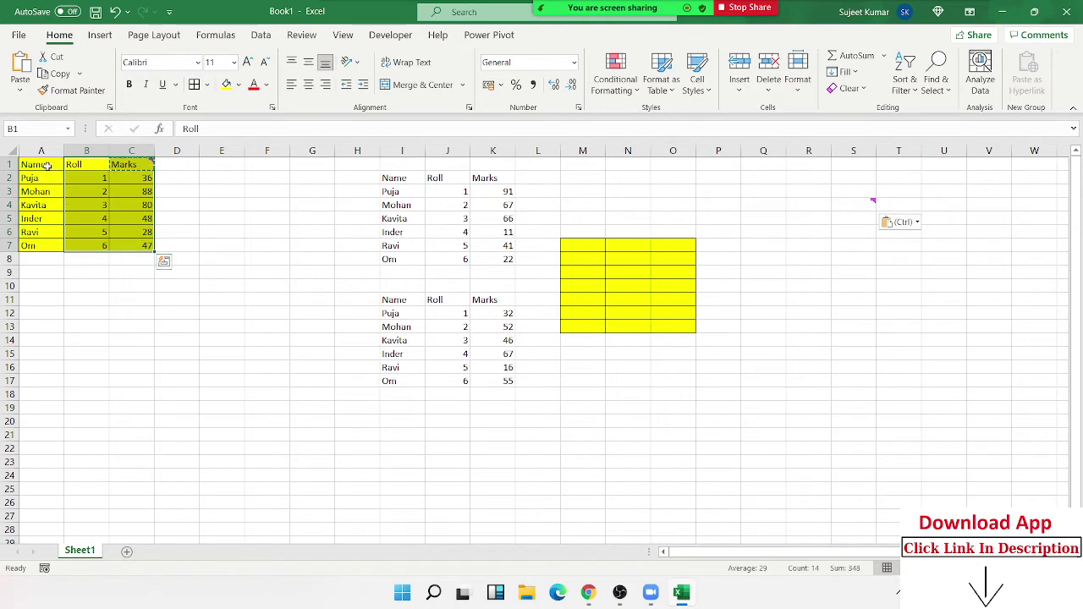
drag(42, 165, 127, 243)
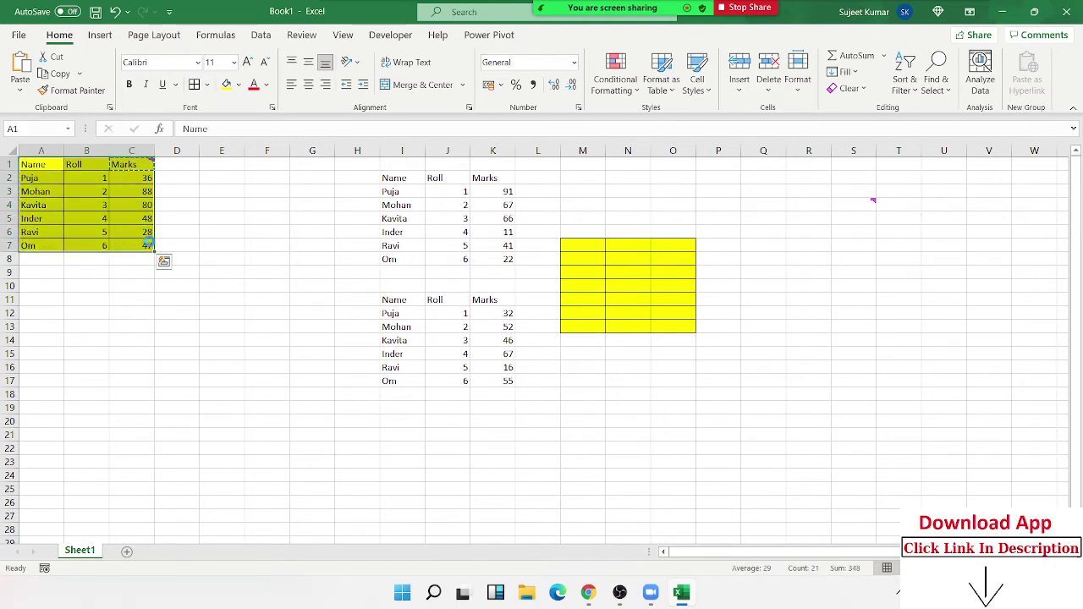
key(ctrl+c)
click(663, 358)
right_click(662, 359)
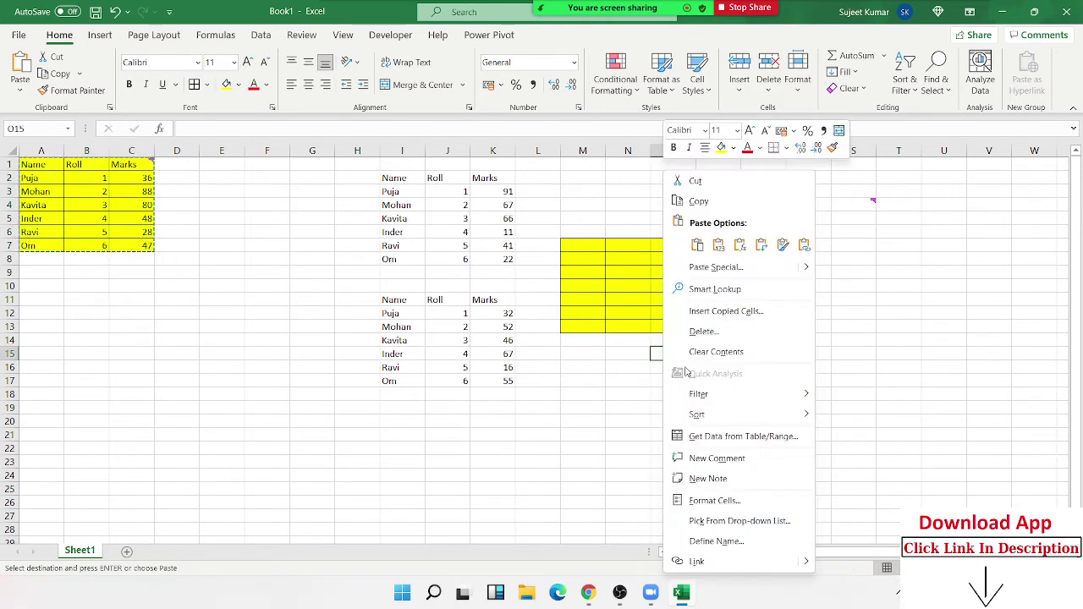
click(701, 272)
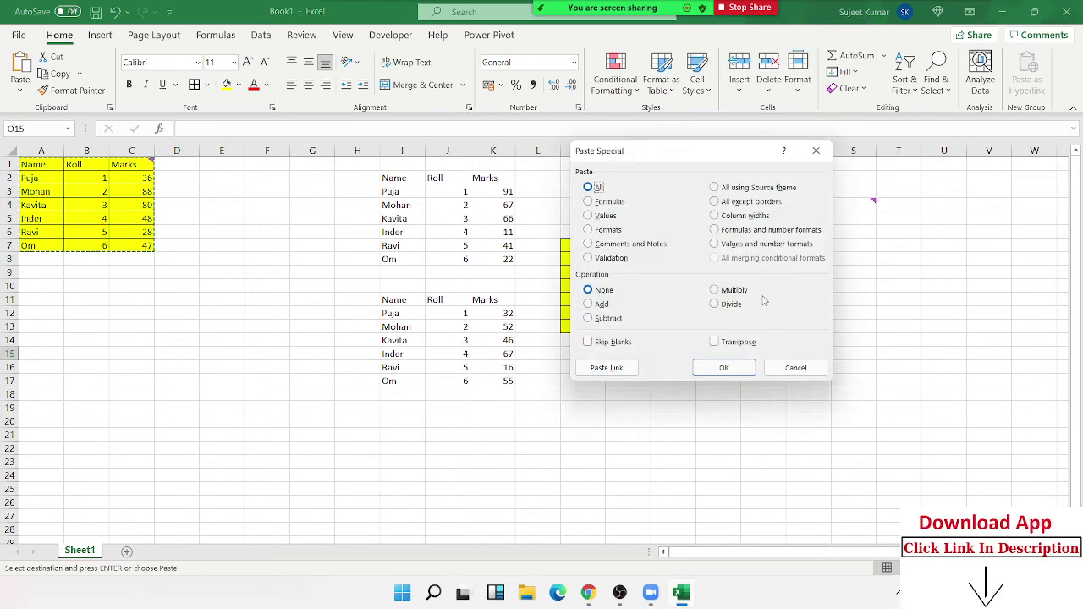
click(738, 203)
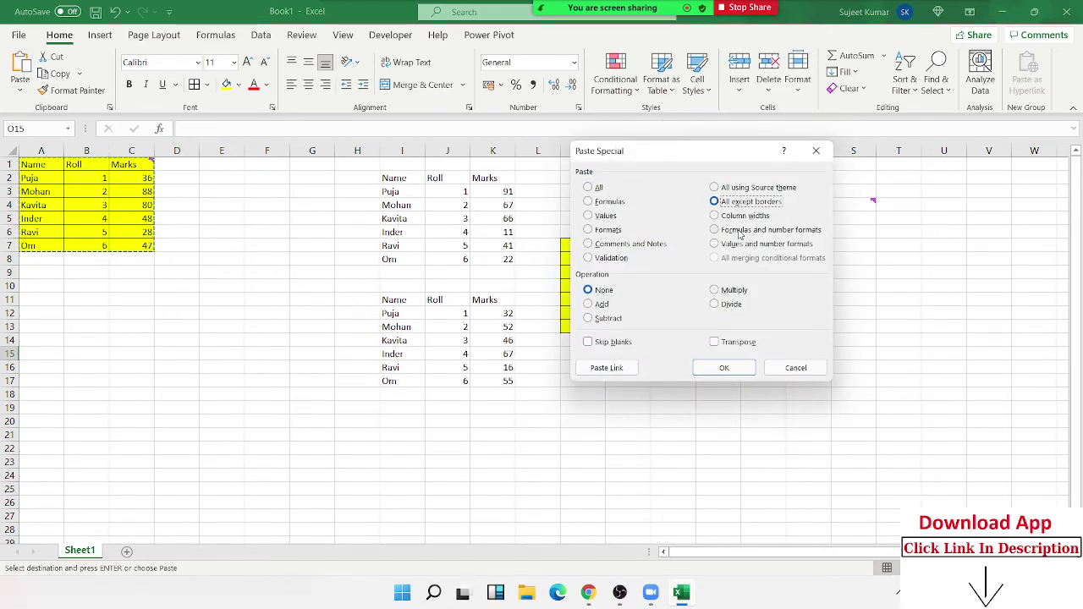
click(724, 368)
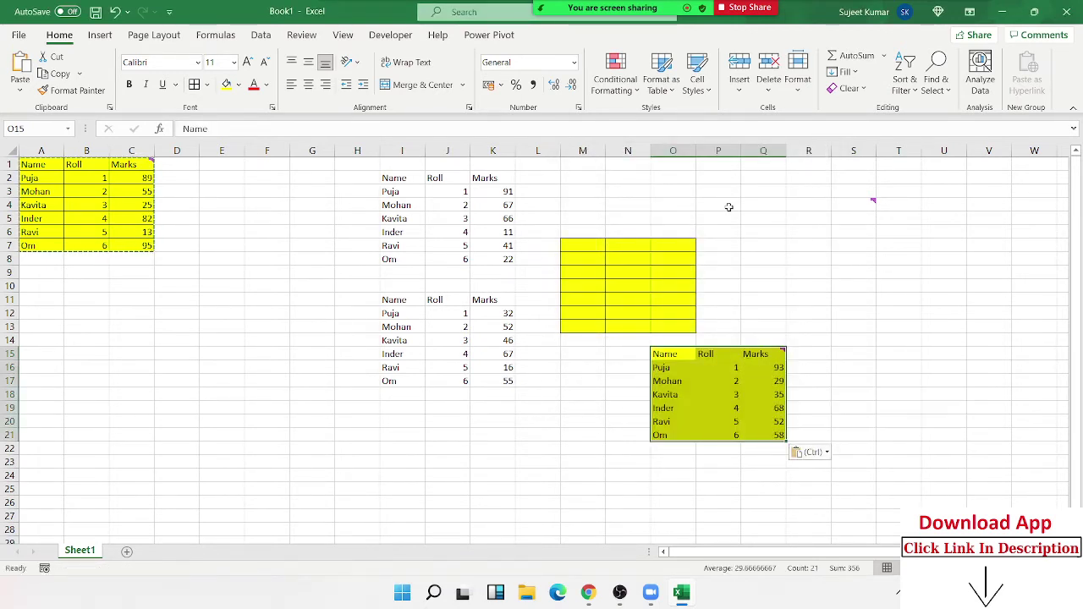
Delete columns I–Q holding the pasted copies and narrow column A.
drag(402, 151, 813, 218)
key(ctrl+minus)
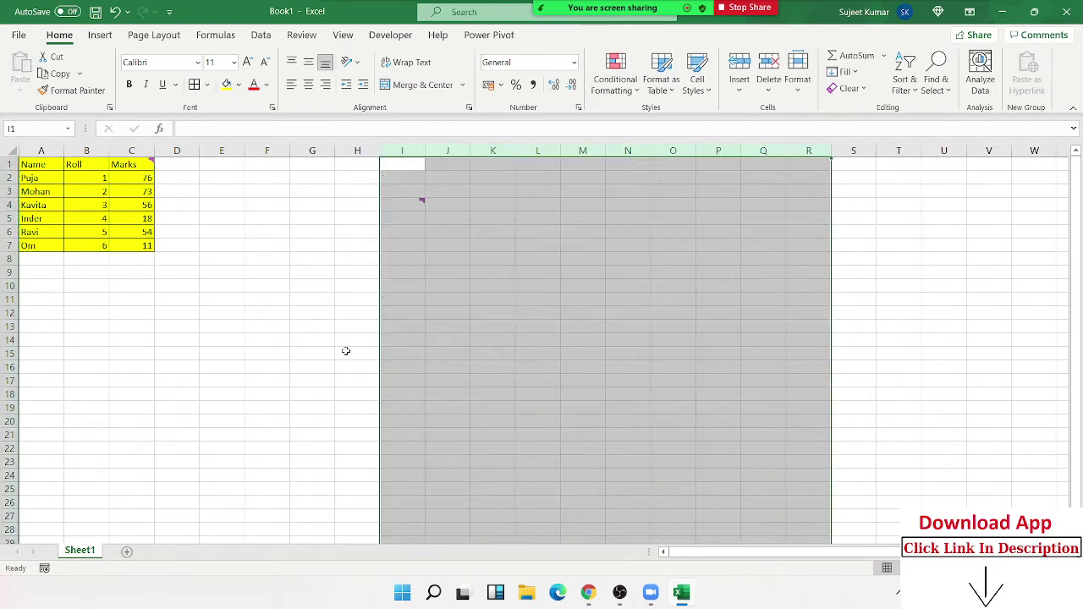
click(247, 302)
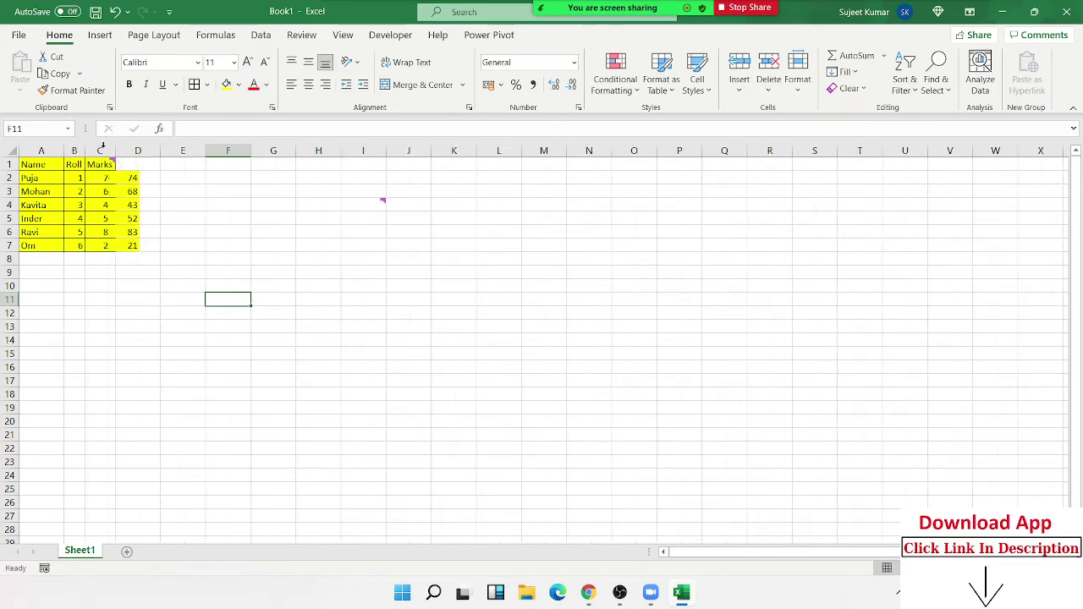
drag(63, 150, 53, 151)
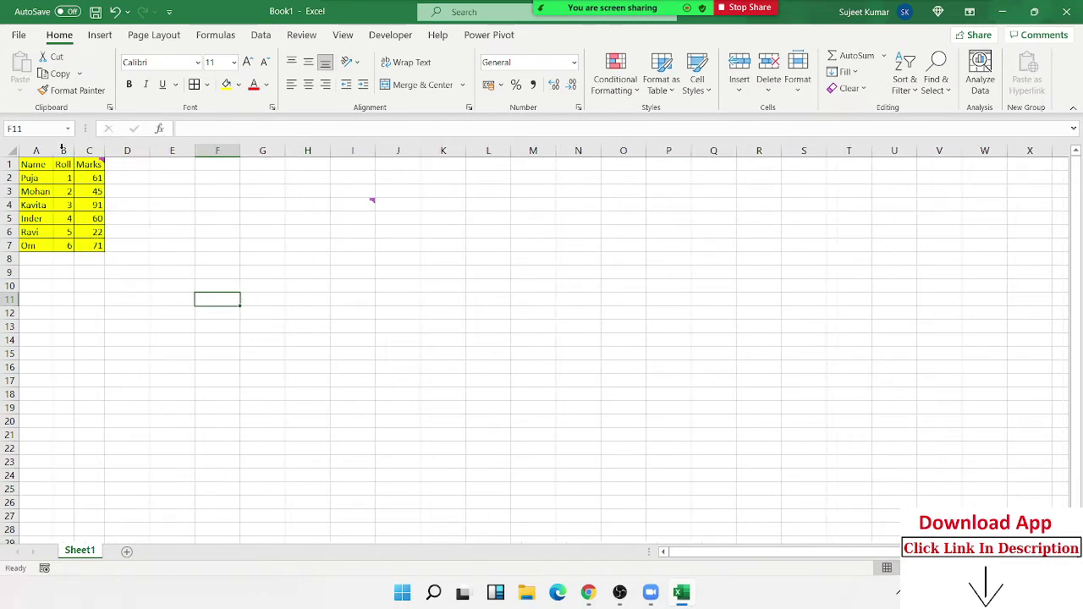
click(96, 218)
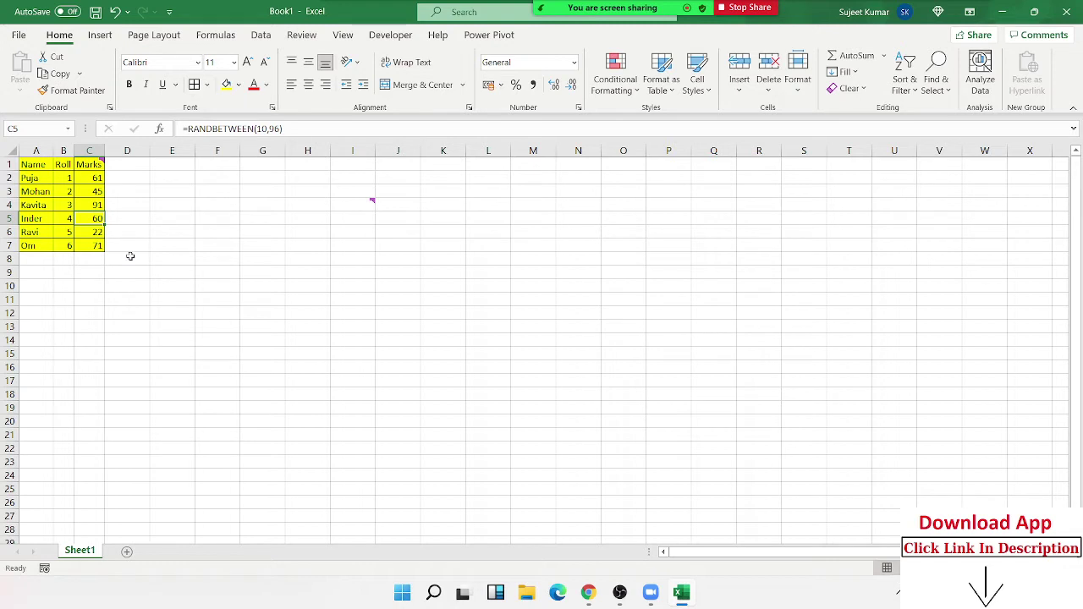
Paste the A1:C7 table at L2, then apply its column widths with Paste Special.
drag(89, 246, 32, 164)
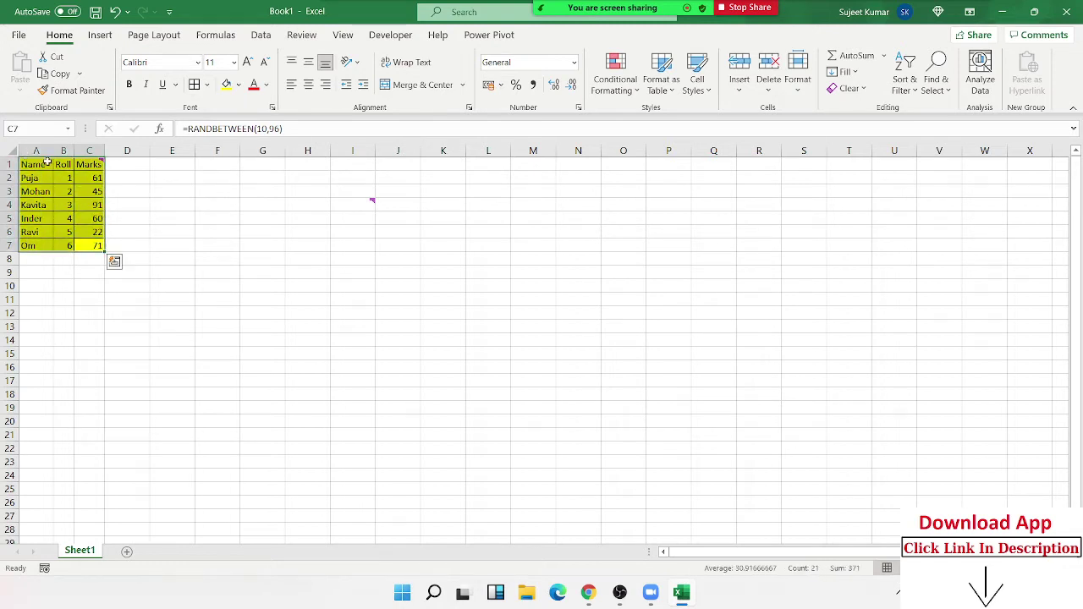
key(ctrl+c)
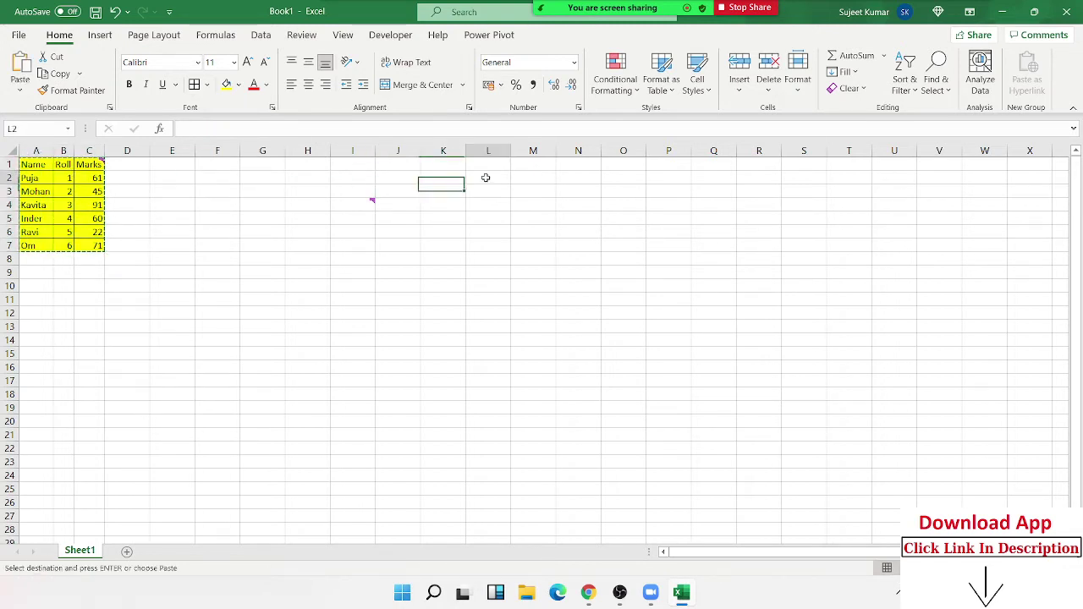
click(486, 178)
key(ctrl+v)
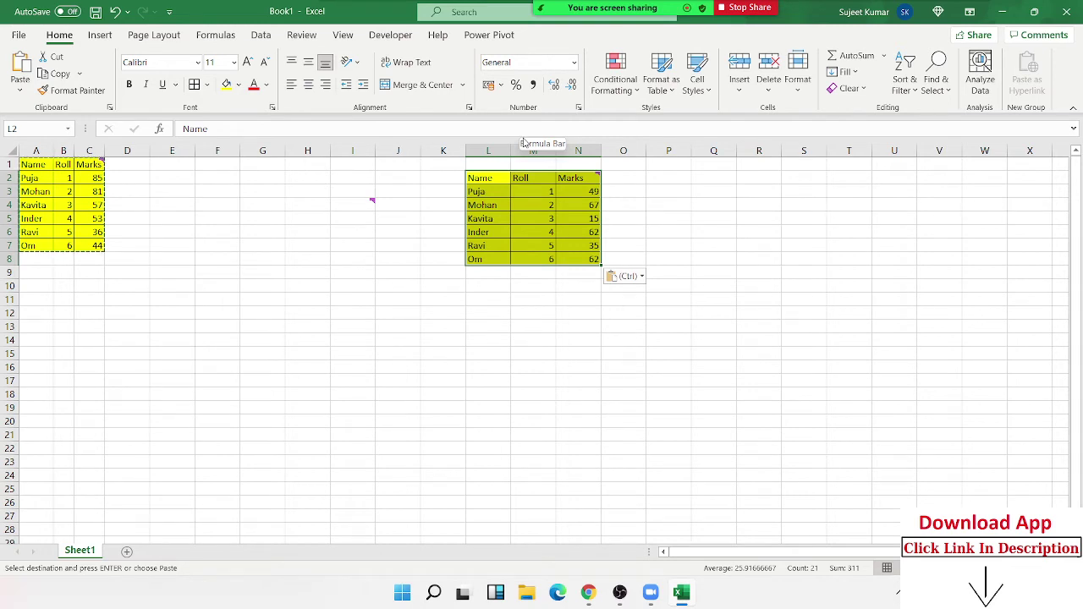
right_click(545, 243)
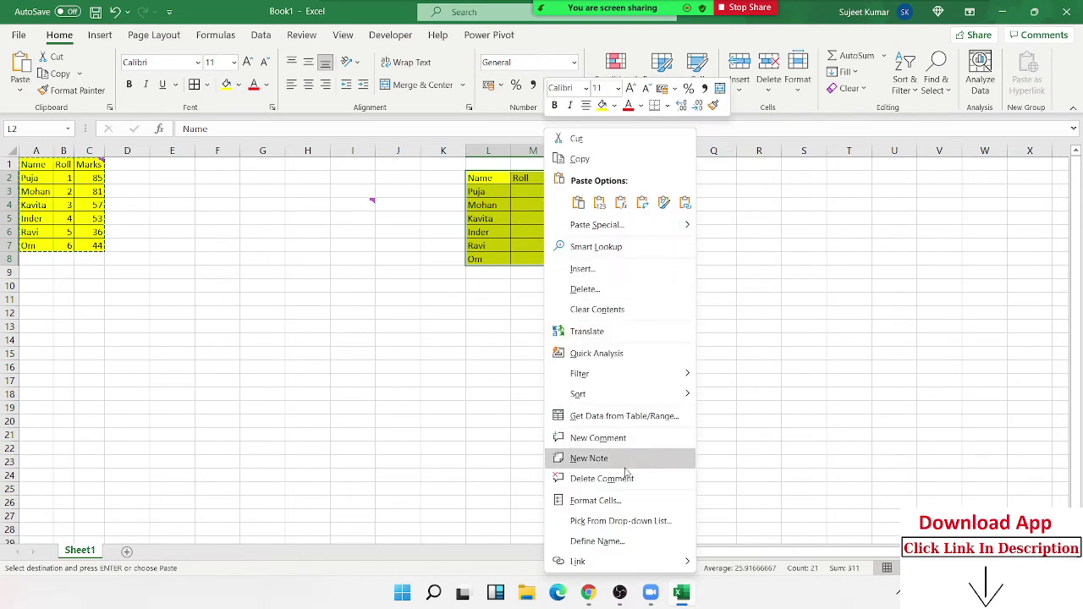
click(596, 226)
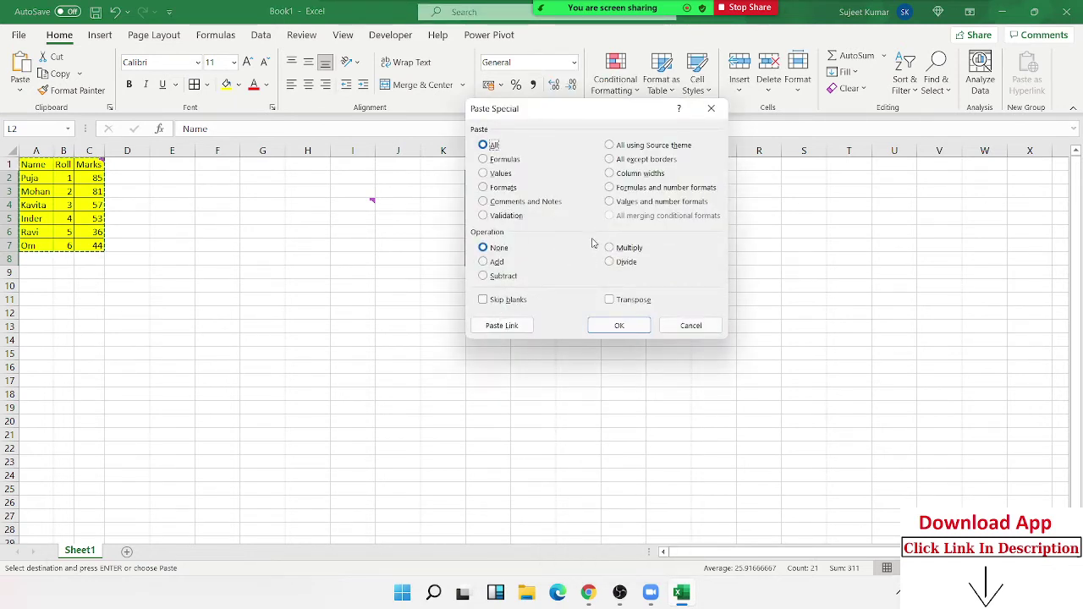
click(628, 175)
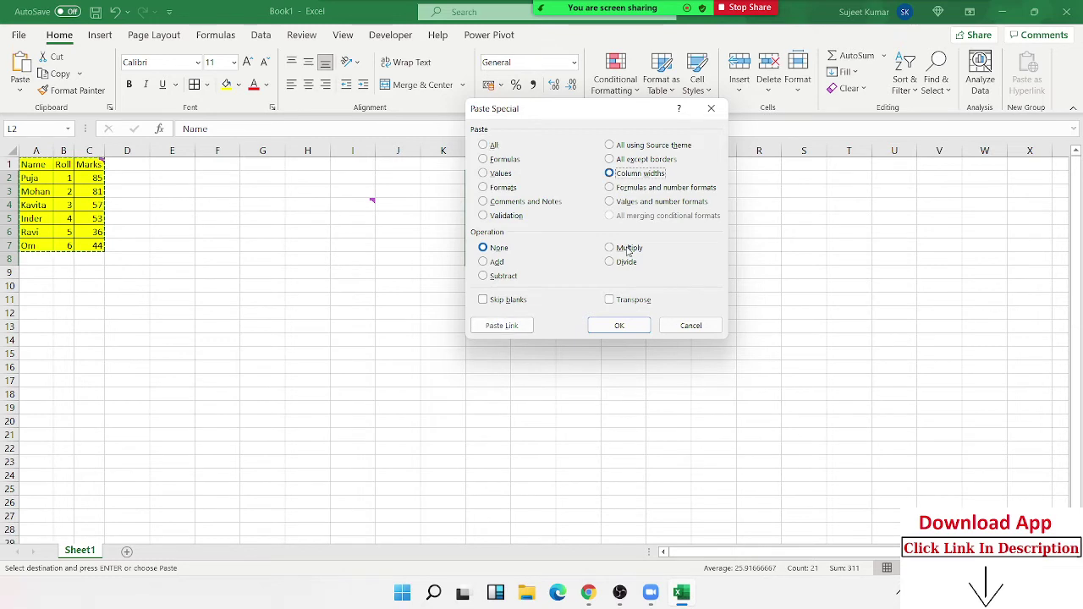
click(631, 333)
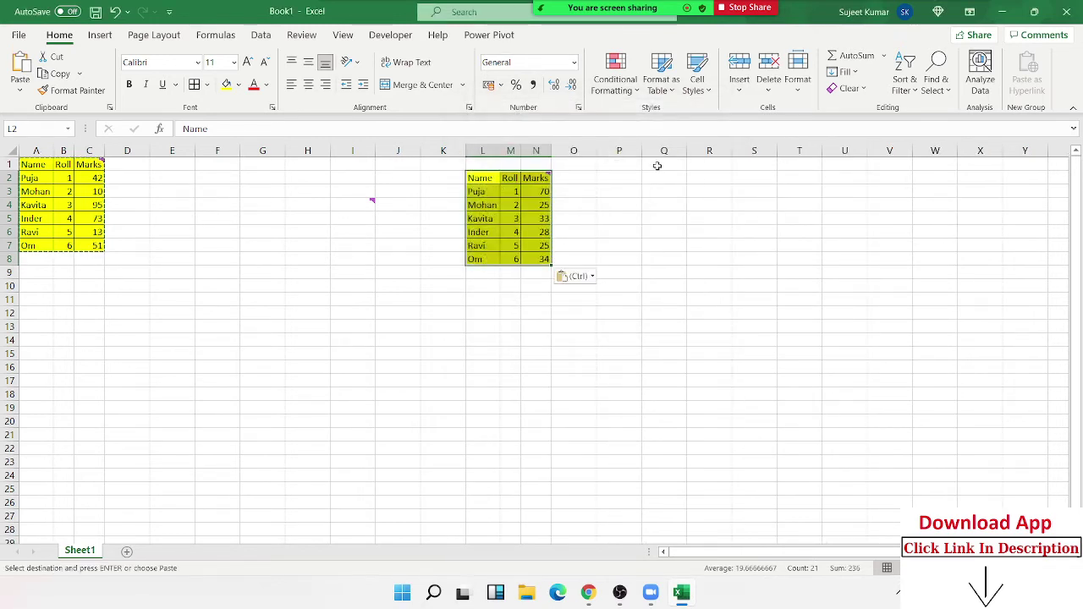
Paste only the table's column widths onto columns Q–S from Q1.
right_click(657, 165)
click(696, 263)
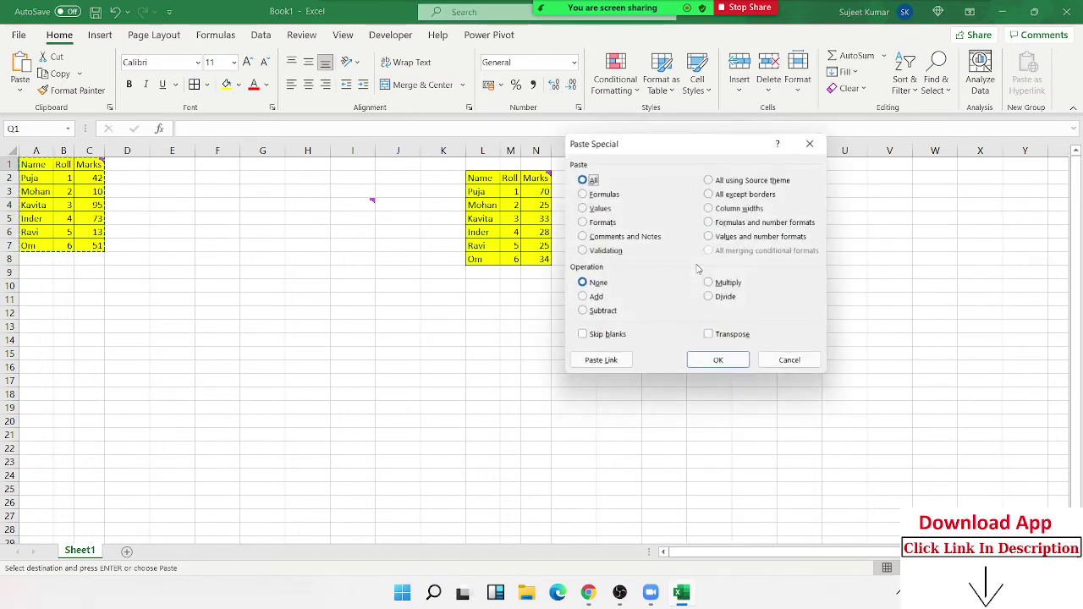
click(710, 208)
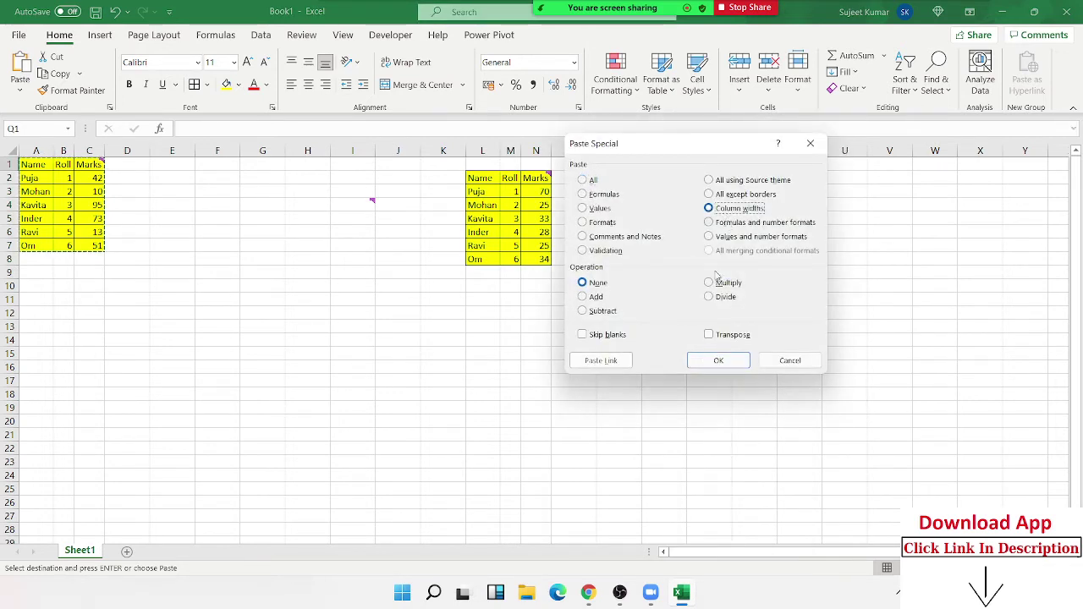
click(706, 359)
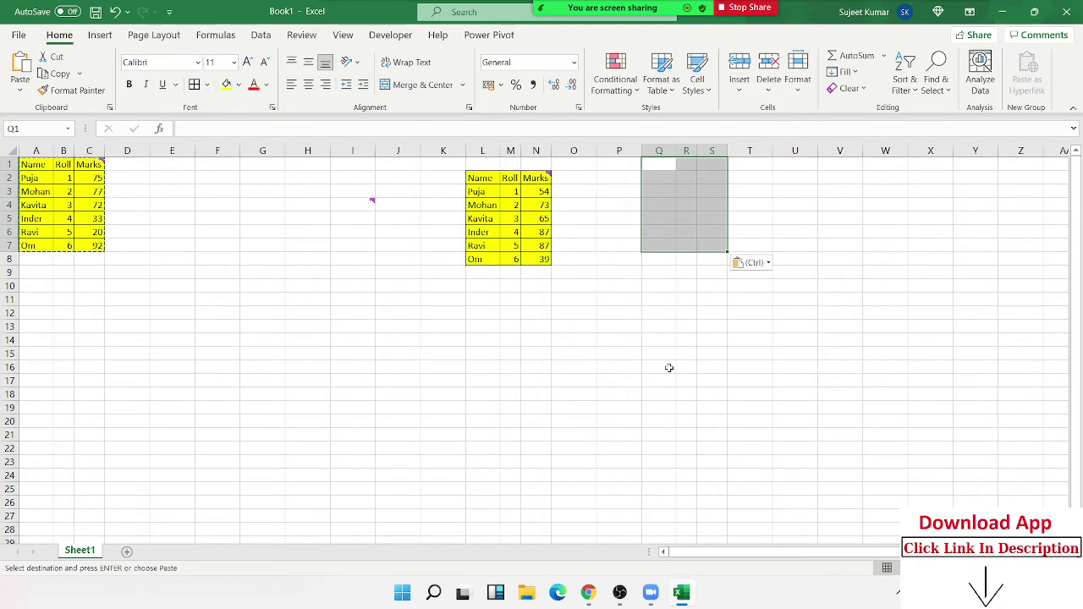
Paste another copy of the table at G1 with Keep Source Column Widths.
click(251, 166)
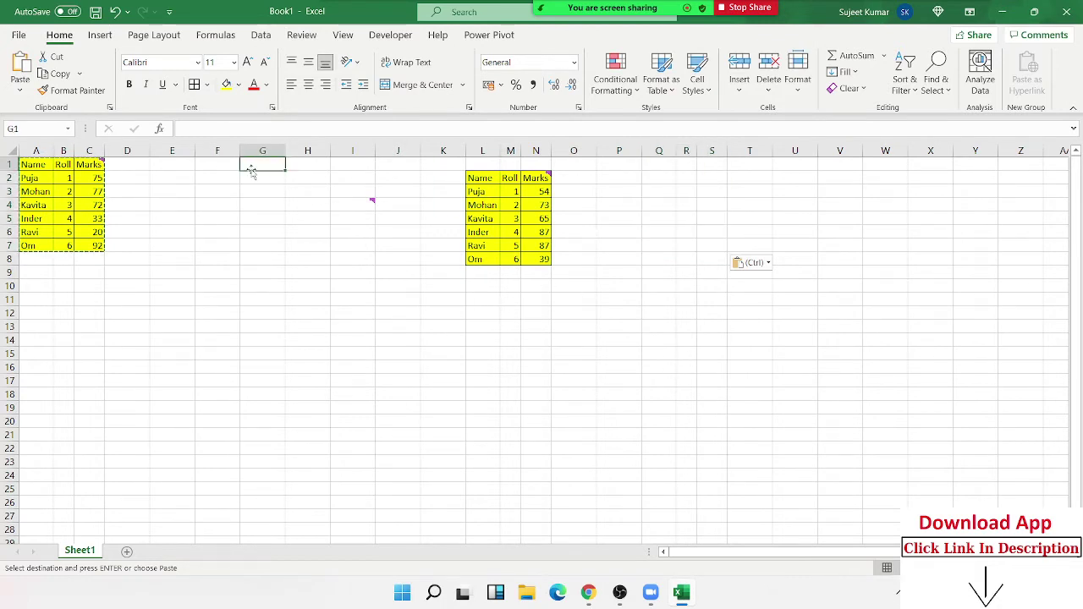
click(19, 90)
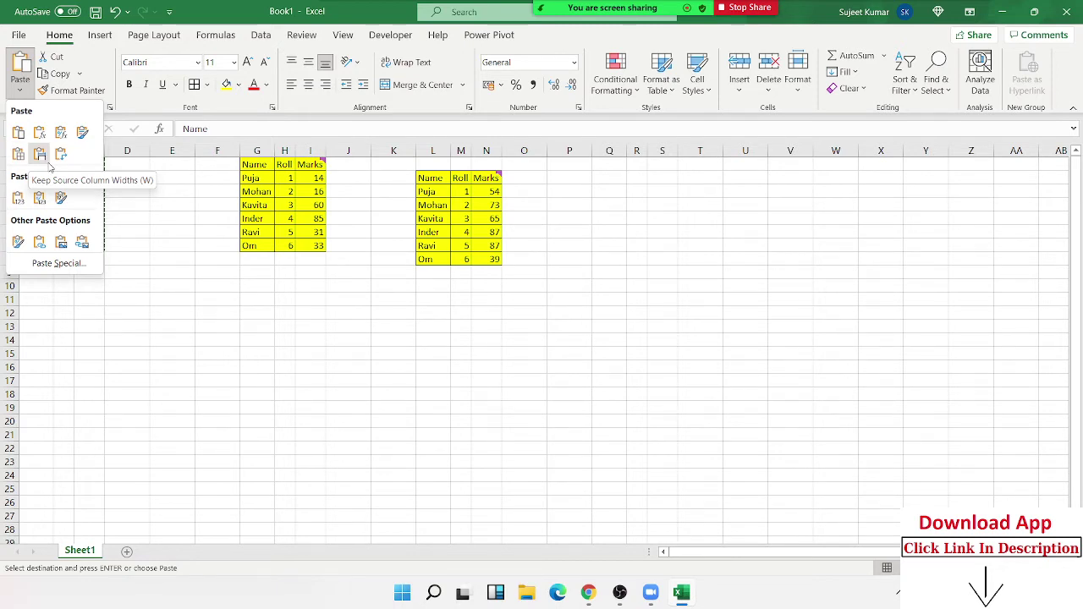
click(48, 163)
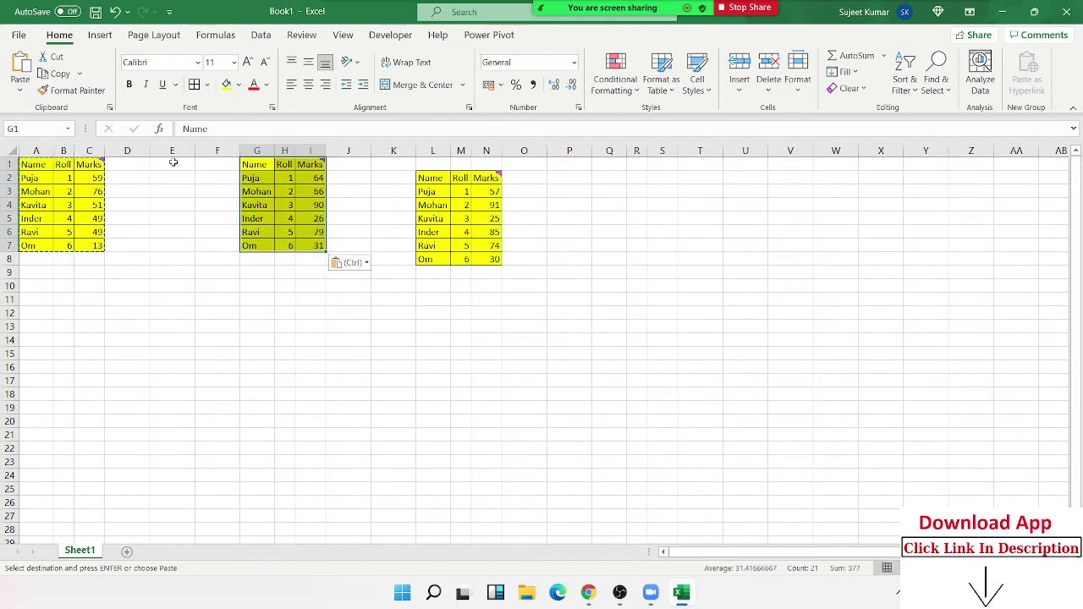
Delete columns E–S and add the header Date in D1.
drag(172, 154, 650, 159)
key(ctrl+minus)
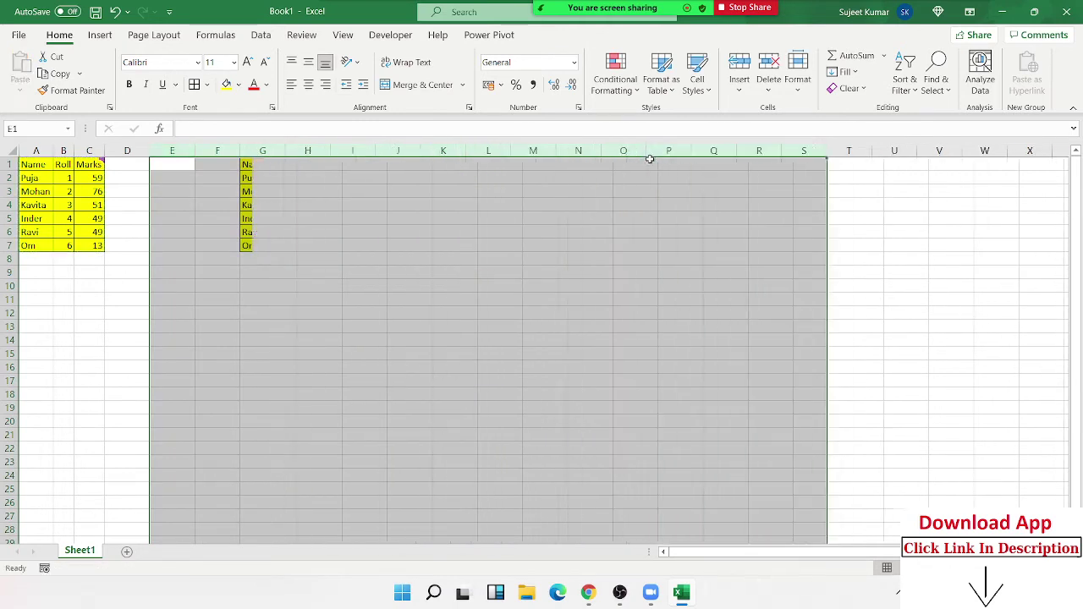
click(132, 165)
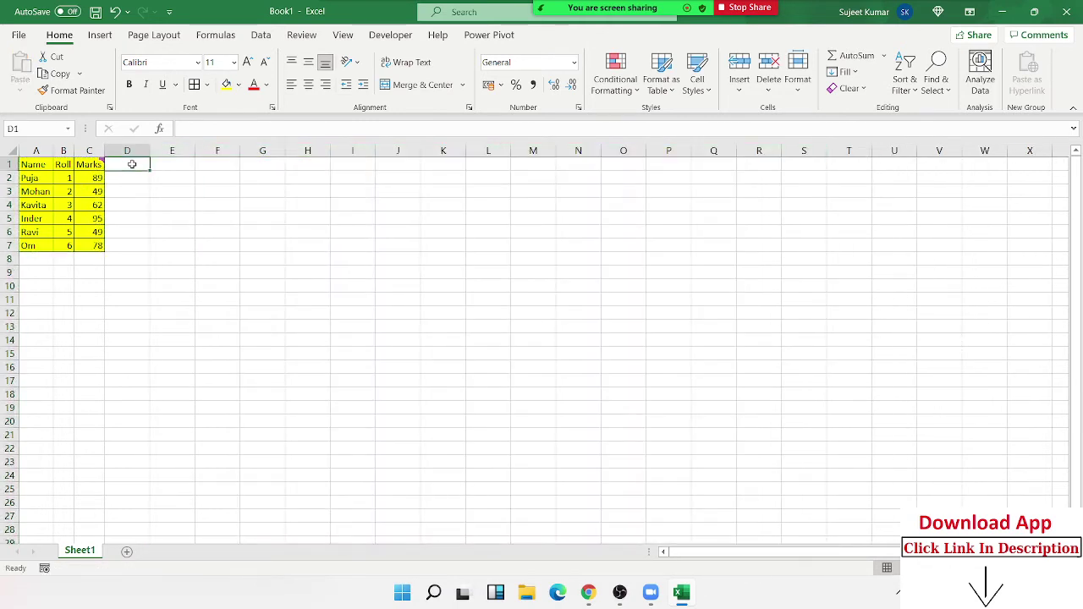
text(Date)
key(Return)
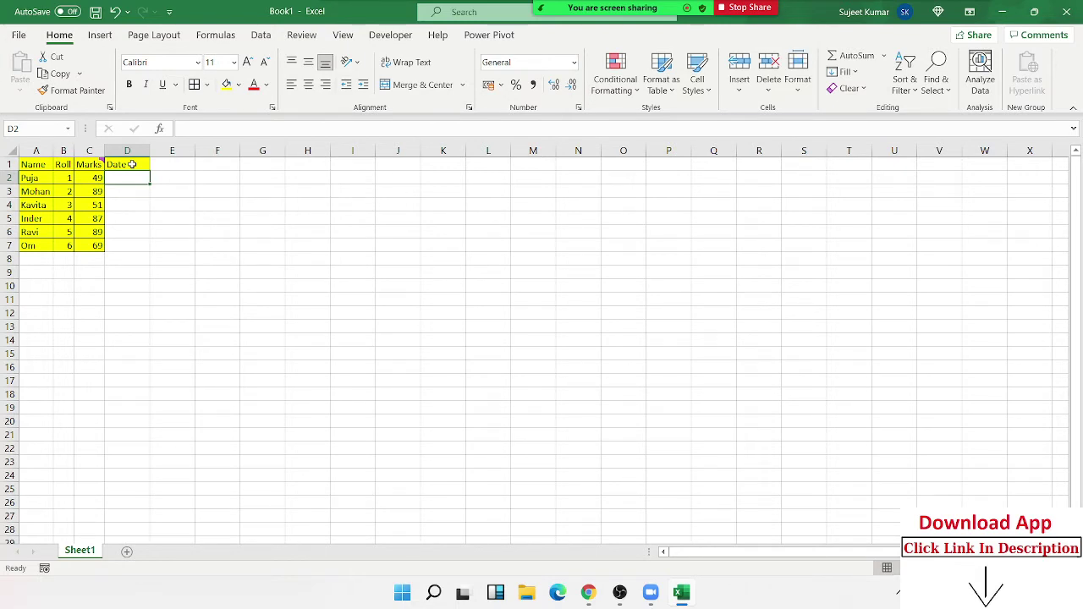
Enter 15/9 in D2 and fill the dates down to 20-Sep in D7.
text(9)
key(Escape)
text(15/9)
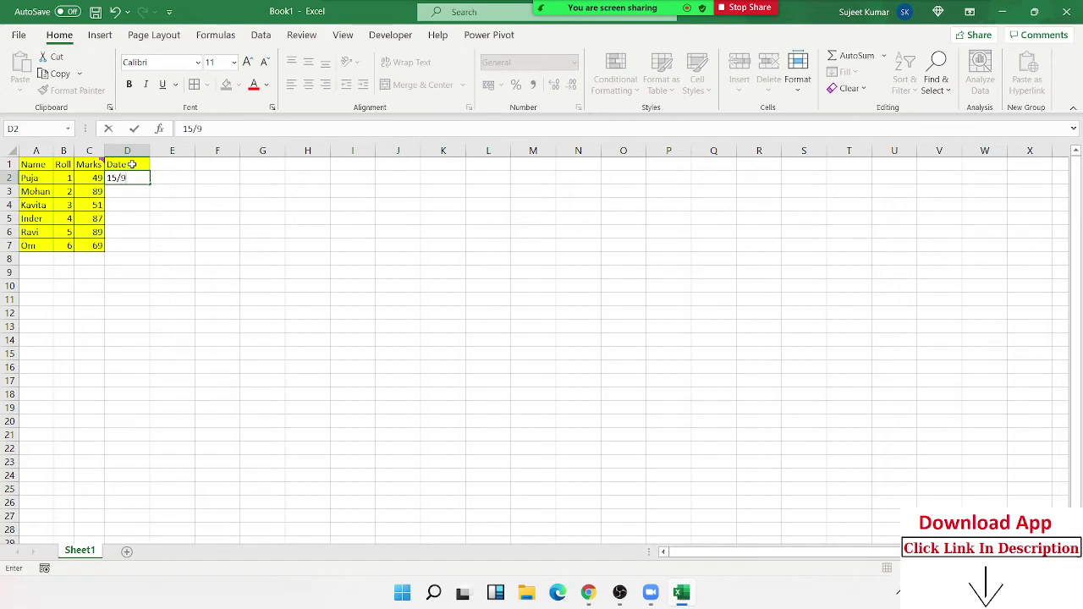
key(Return)
click(135, 177)
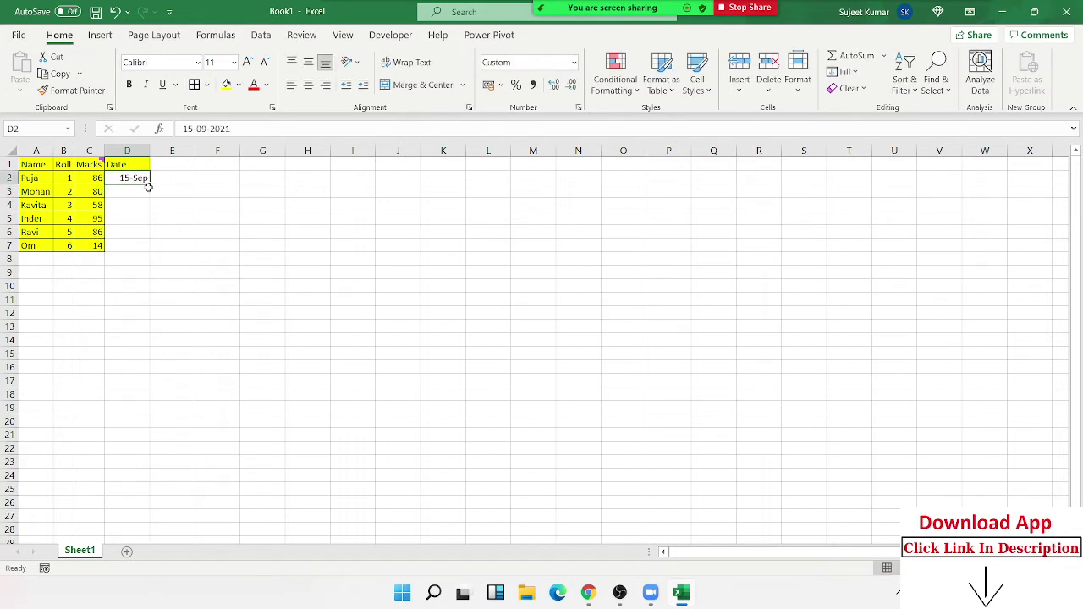
drag(152, 186, 153, 251)
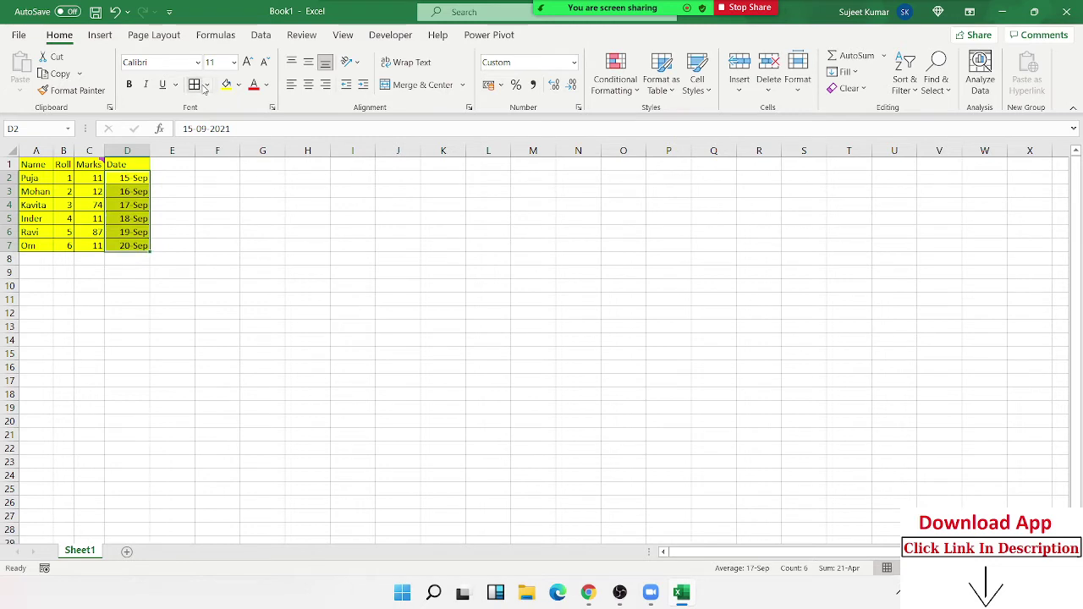
Copy the dates D2:D7 and paste them as values only at J2.
key(ctrl+c)
right_click(384, 184)
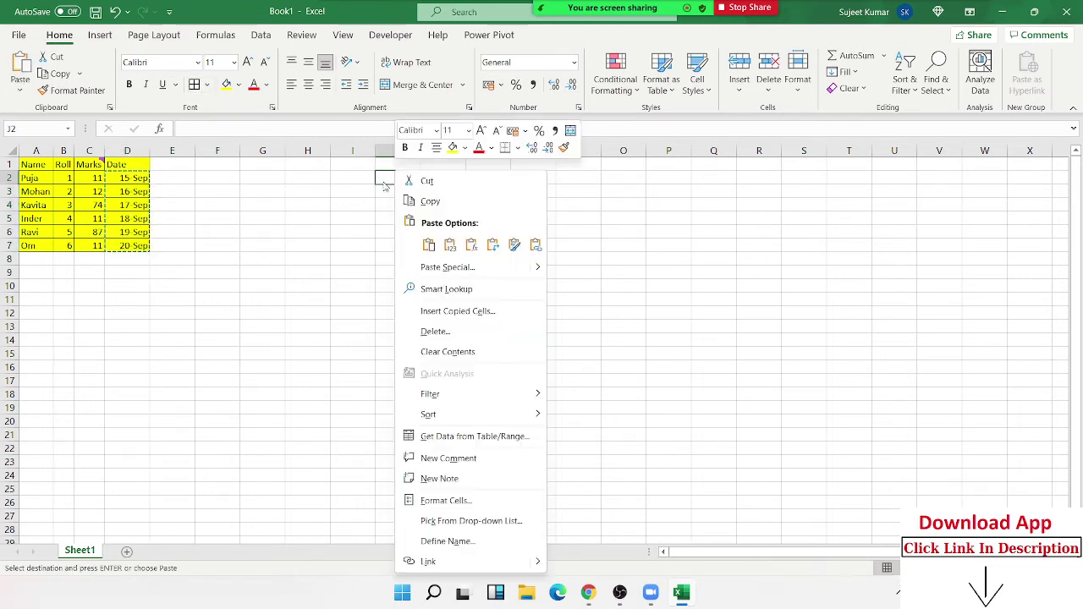
click(440, 278)
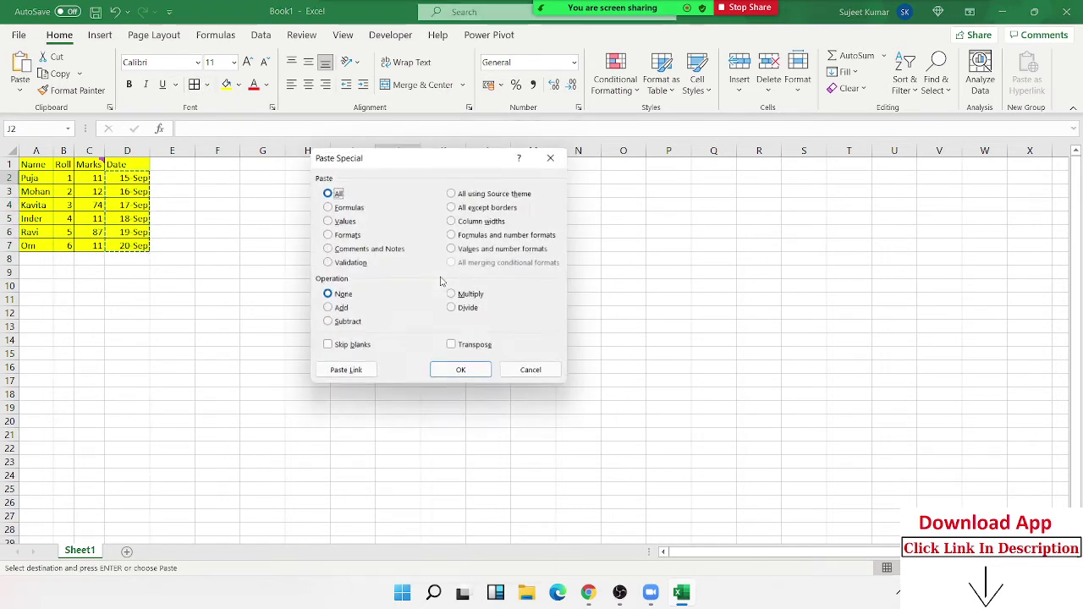
click(343, 221)
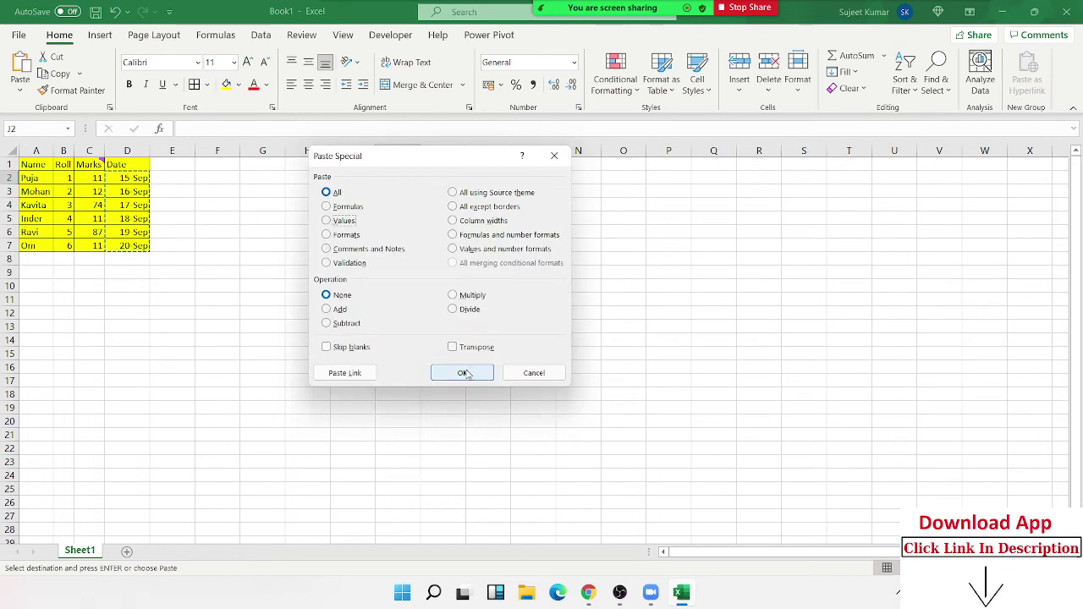
click(327, 222)
click(462, 373)
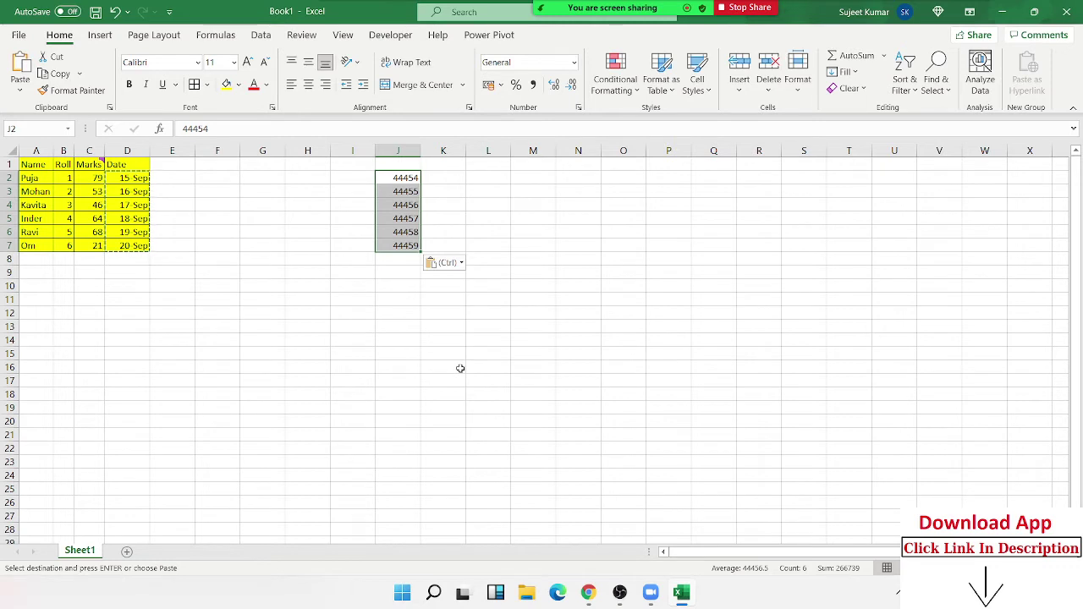
Step through J2–J6 to inspect the serial numbers 44454 onward.
key(Up)
key(Right)
key(Right)
key(Right)
key(Right)
key(Down)
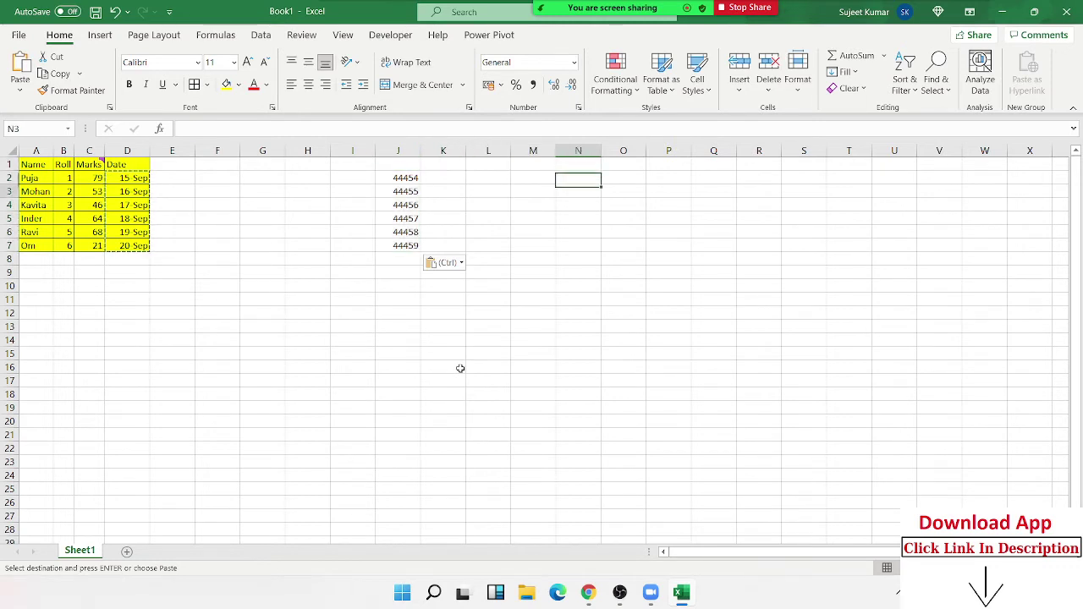
key(Down)
key(Down)
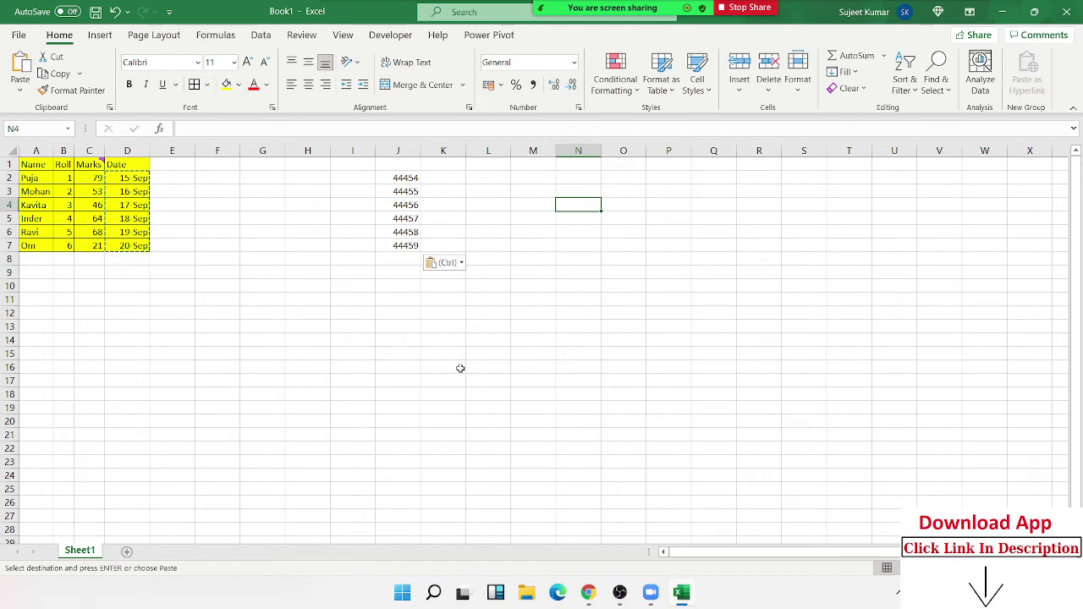
key(Left)
key(Left)
key(Left)
key(Left)
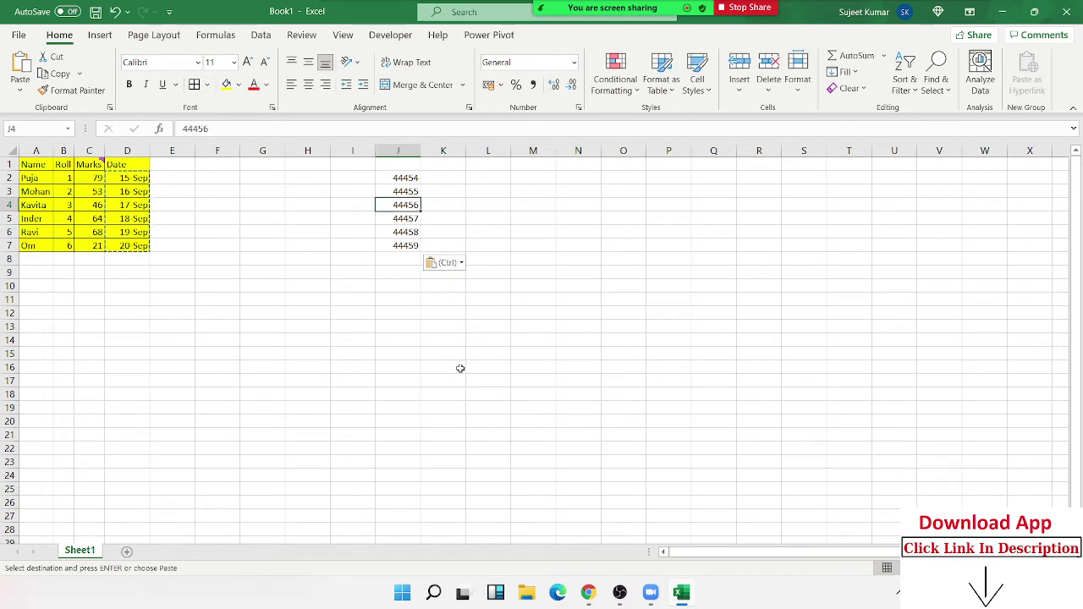
key(Up)
key(Up)
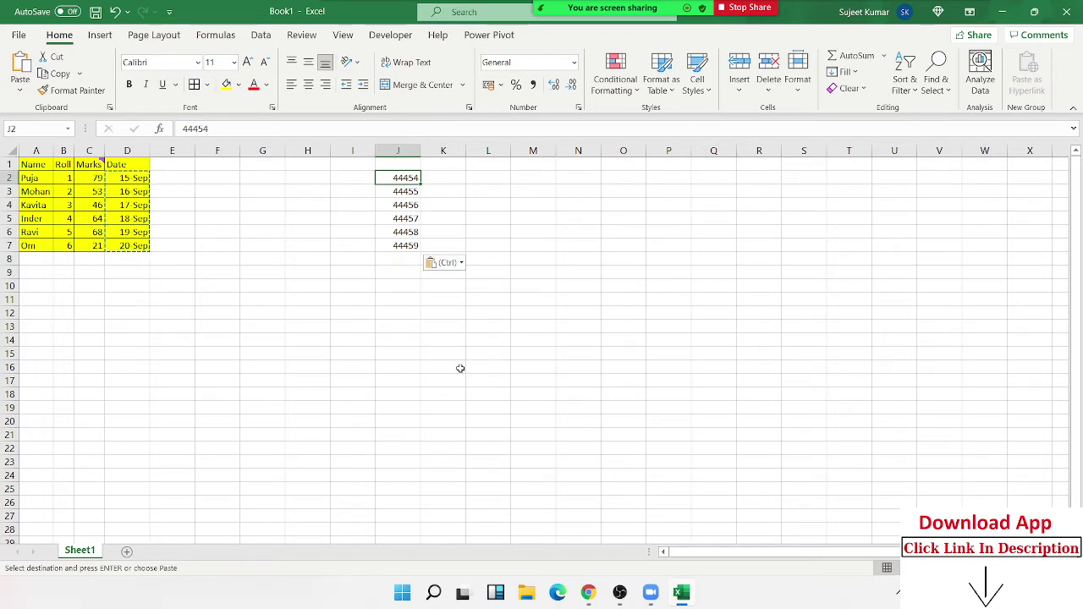
key(Down)
key(Down)
key(Down)
key(Down)
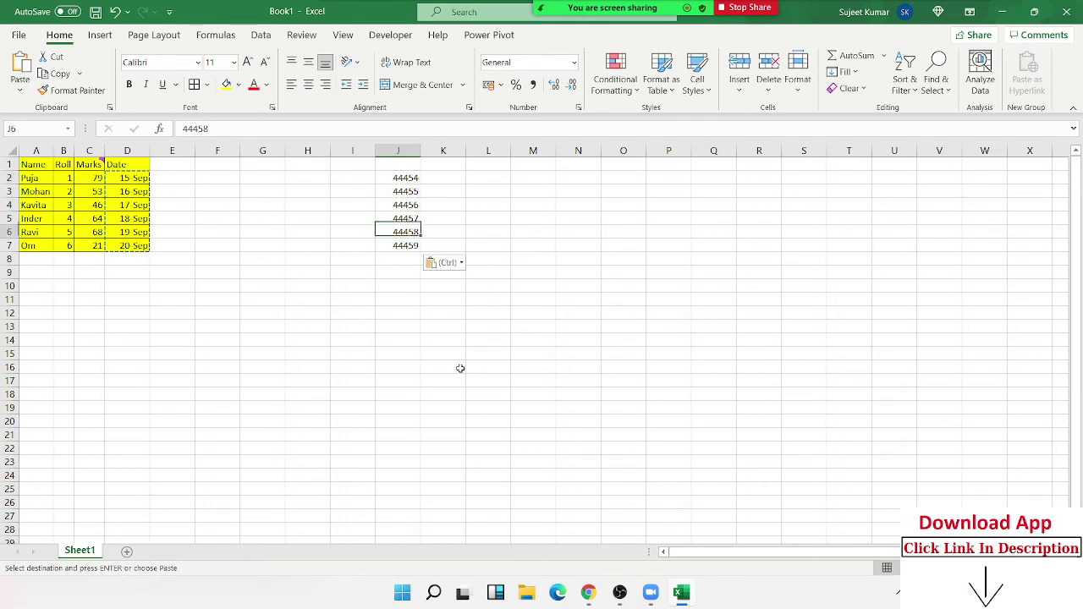
key(Down)
key(Down)
key(Down)
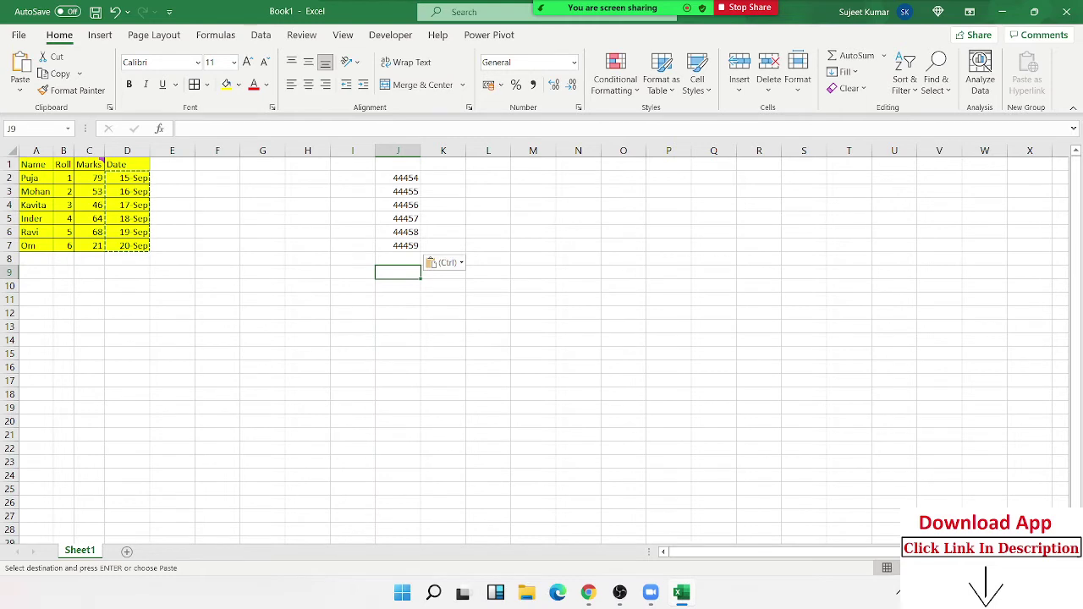
Check today's date on the system calendar, then enter the date 1/1/1900 in H10.
click(1042, 593)
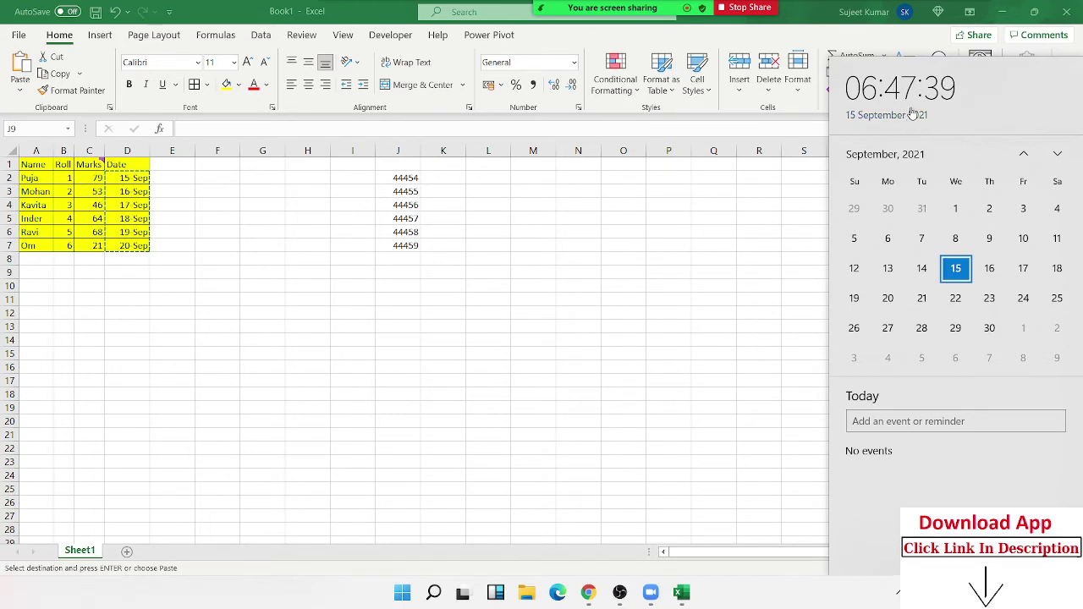
click(310, 285)
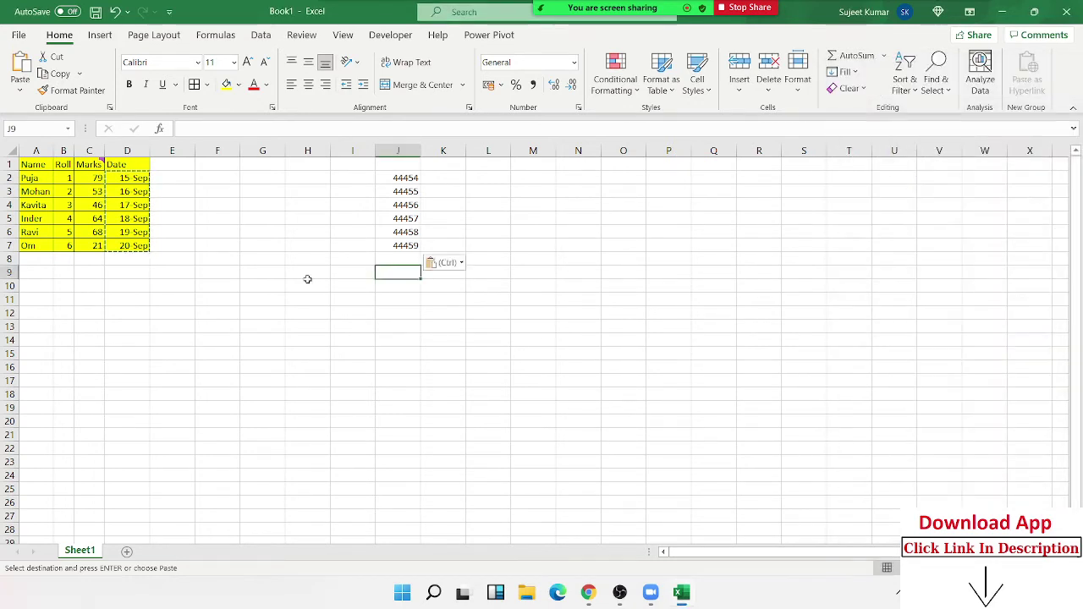
click(301, 285)
text(1)
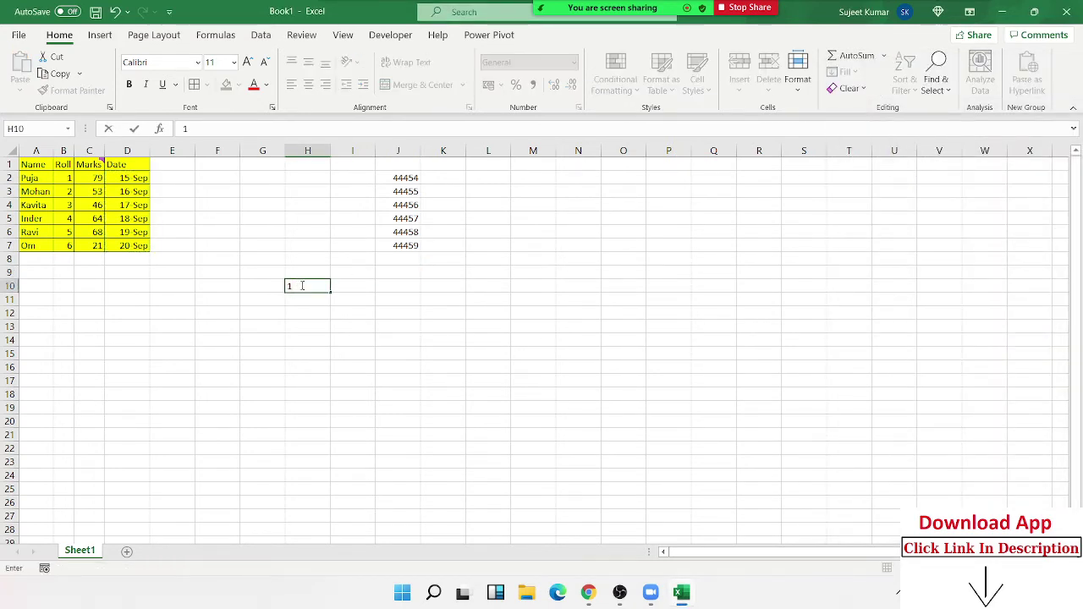
key(Escape)
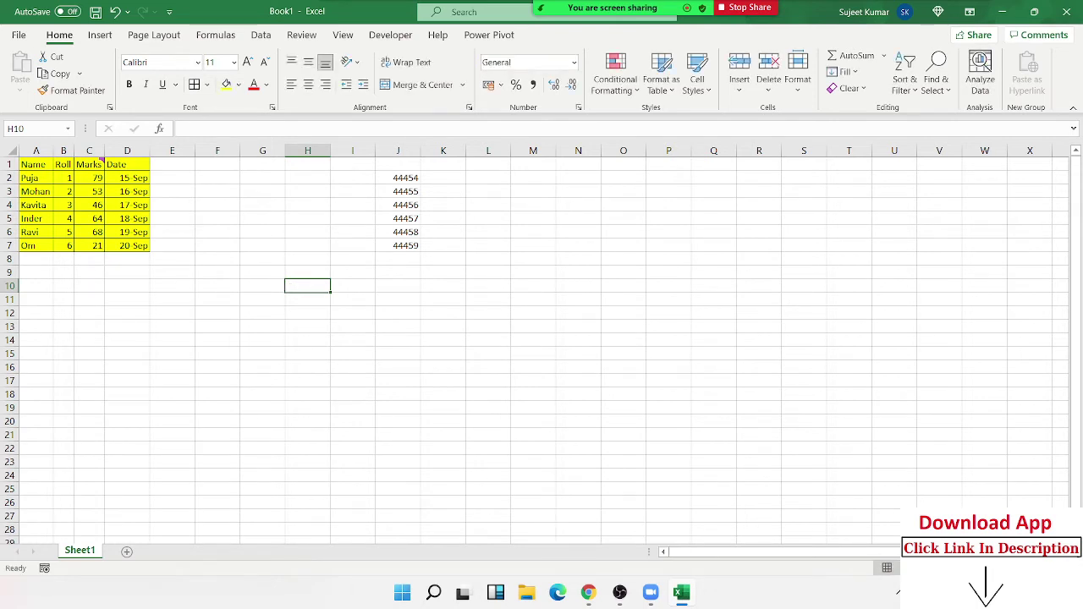
click(898, 590)
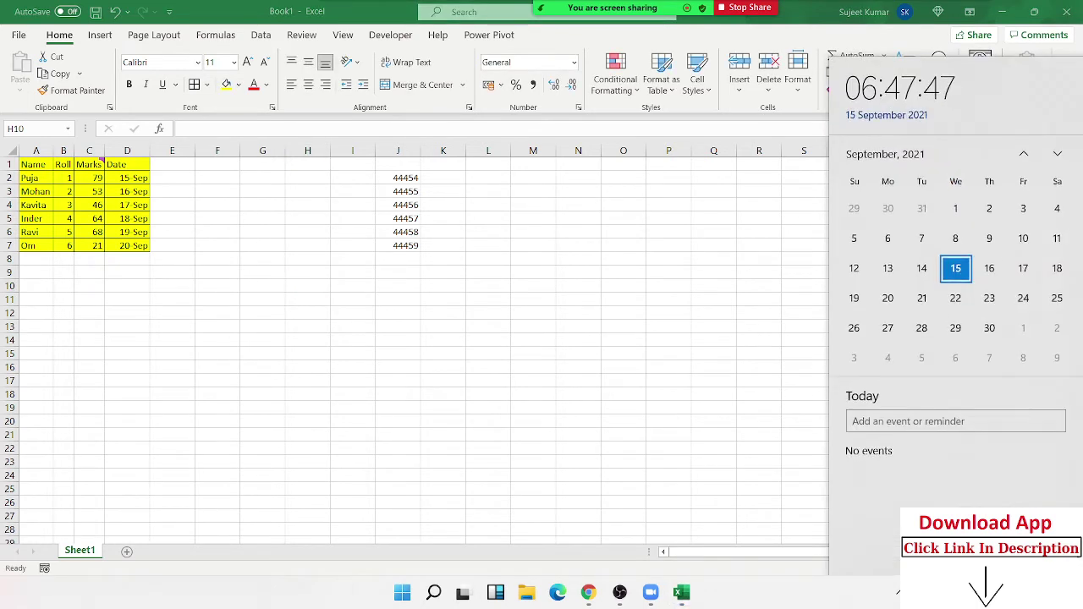
click(313, 290)
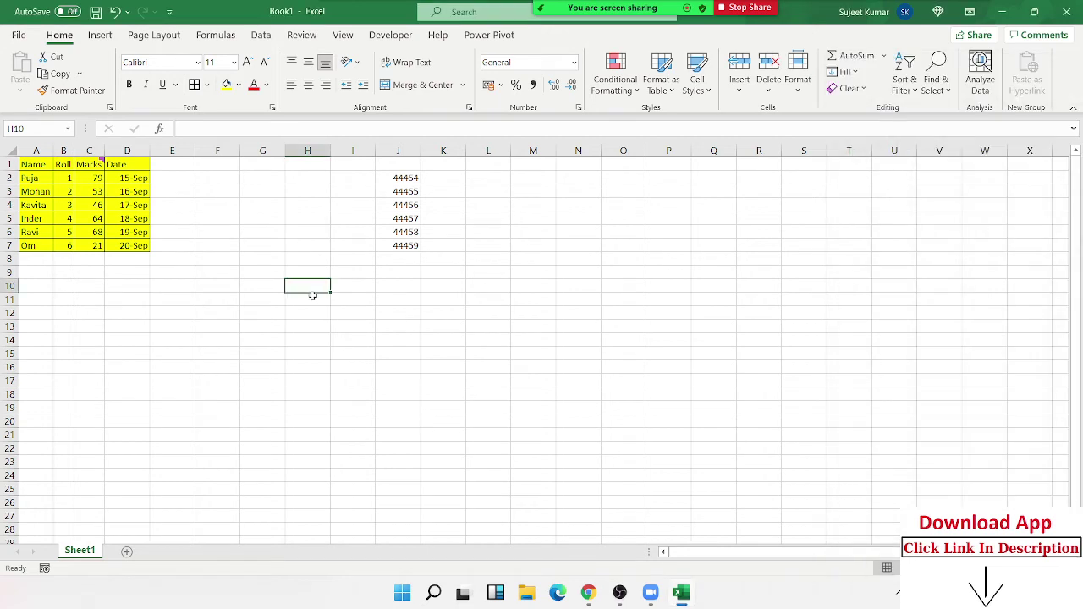
text(1/1)
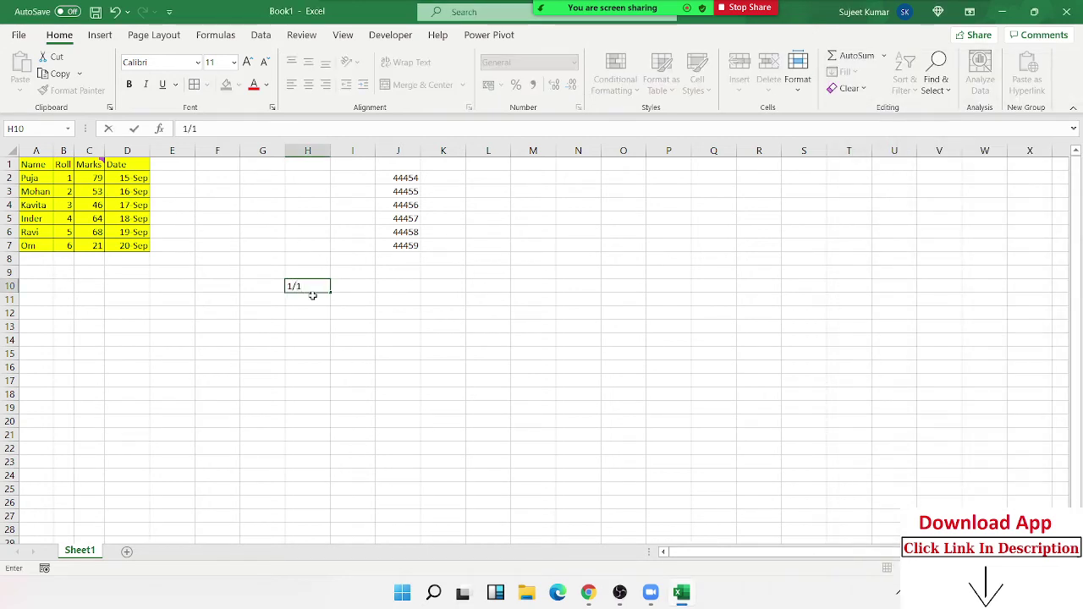
text(/1900)
key(Return)
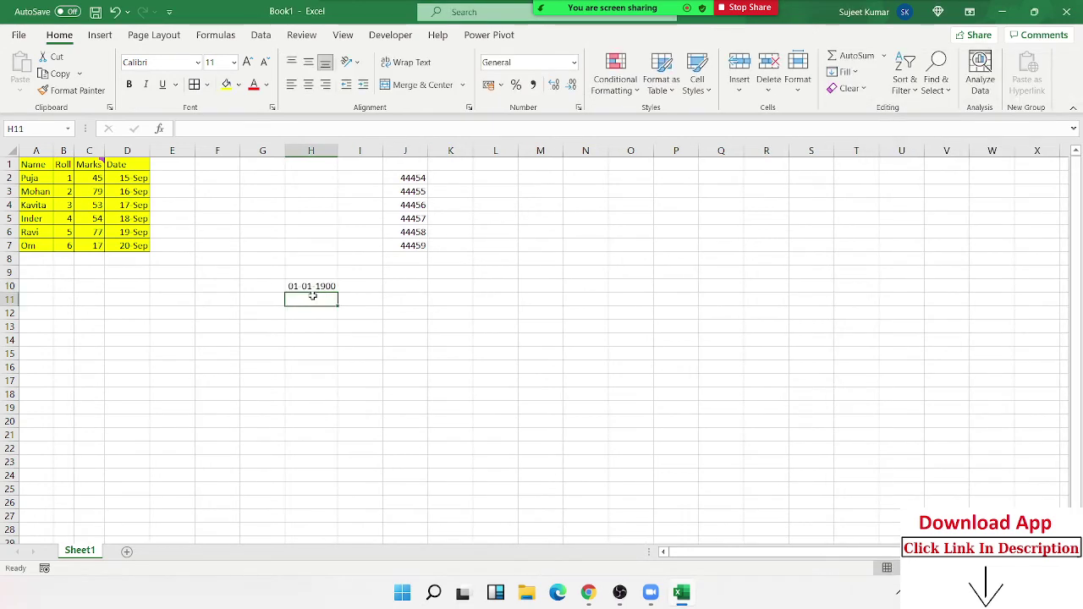
click(323, 287)
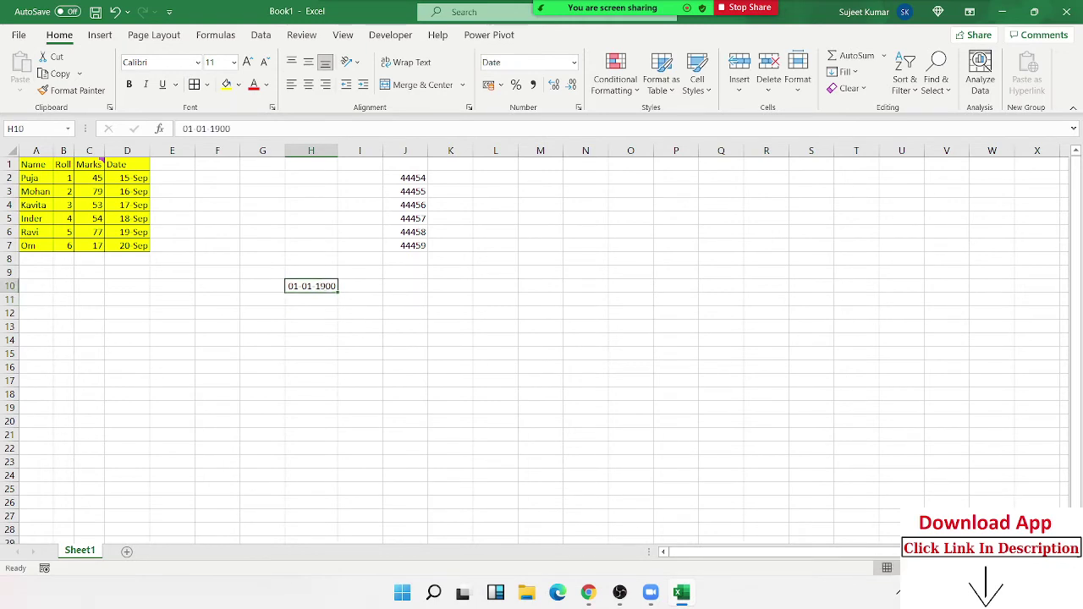
Enter 18-05-1875 in H13, then compare what H13 and H10 stored.
click(1045, 592)
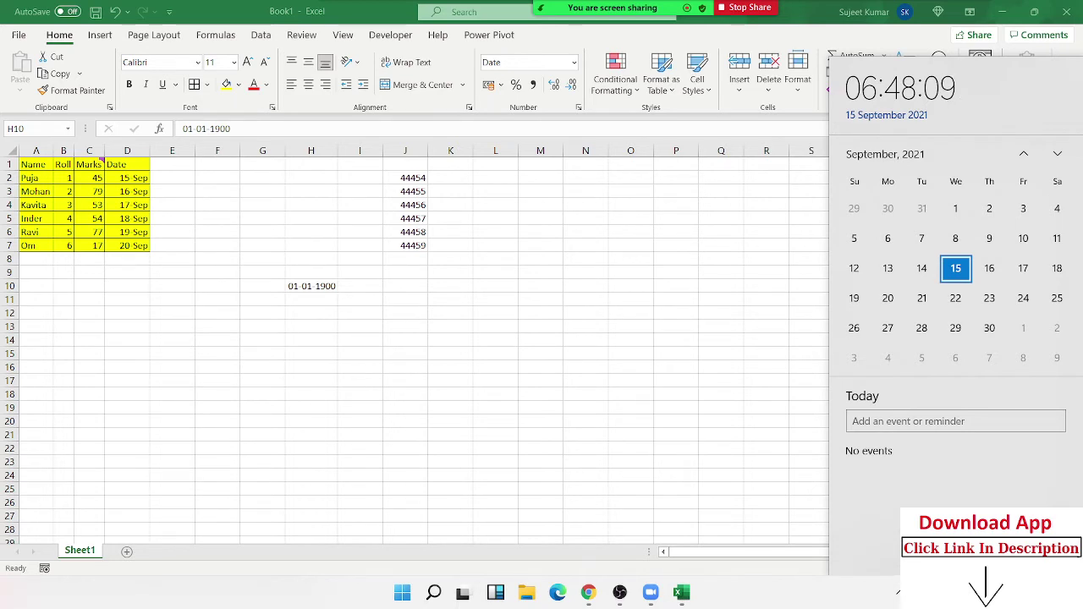
click(802, 533)
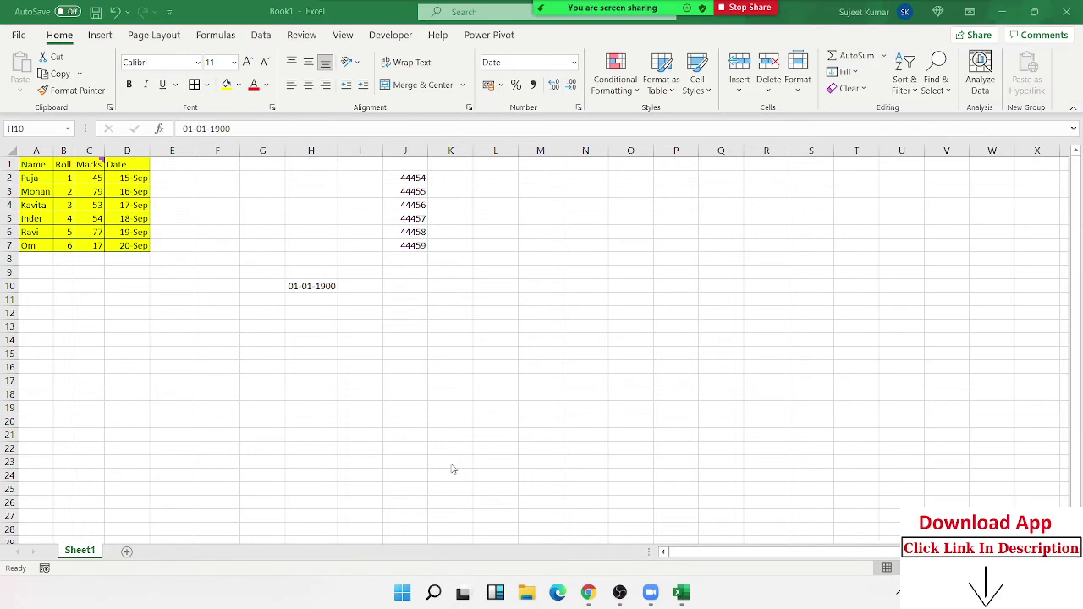
click(319, 325)
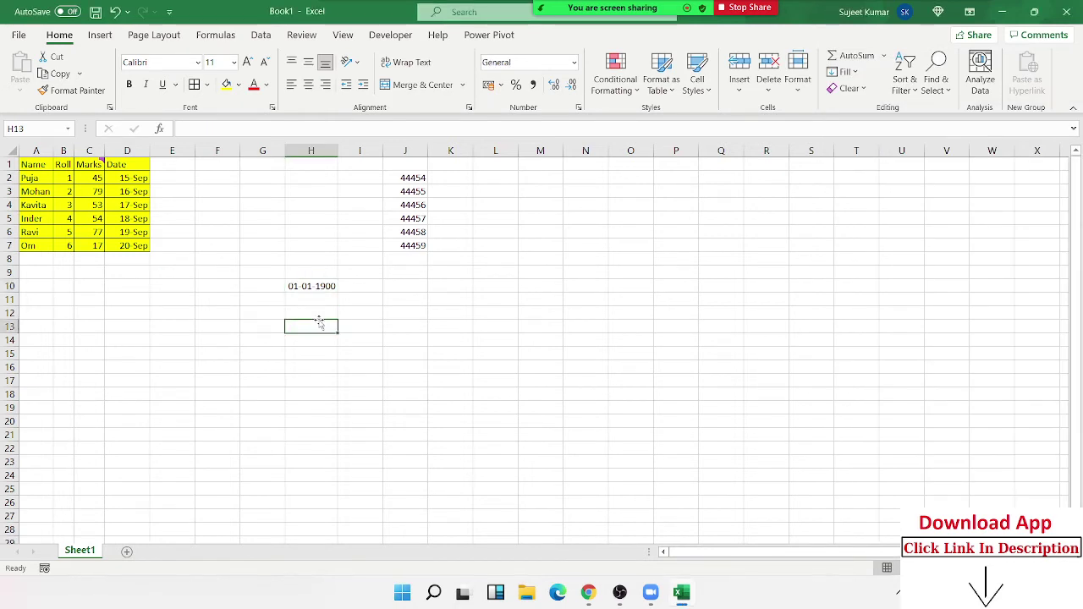
text(18)
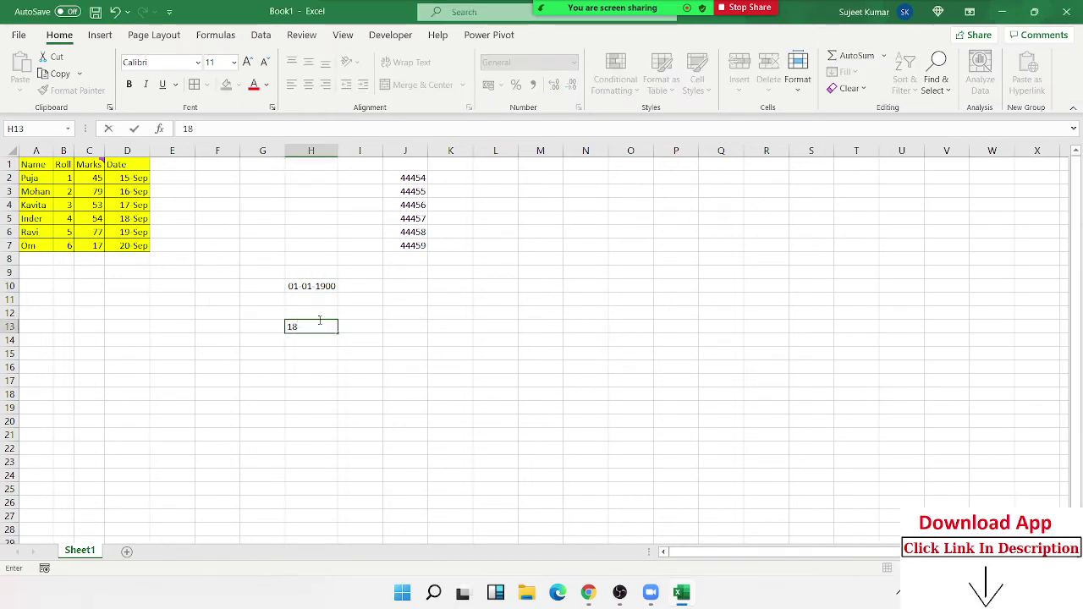
text(-05-1)
text(875)
key(Return)
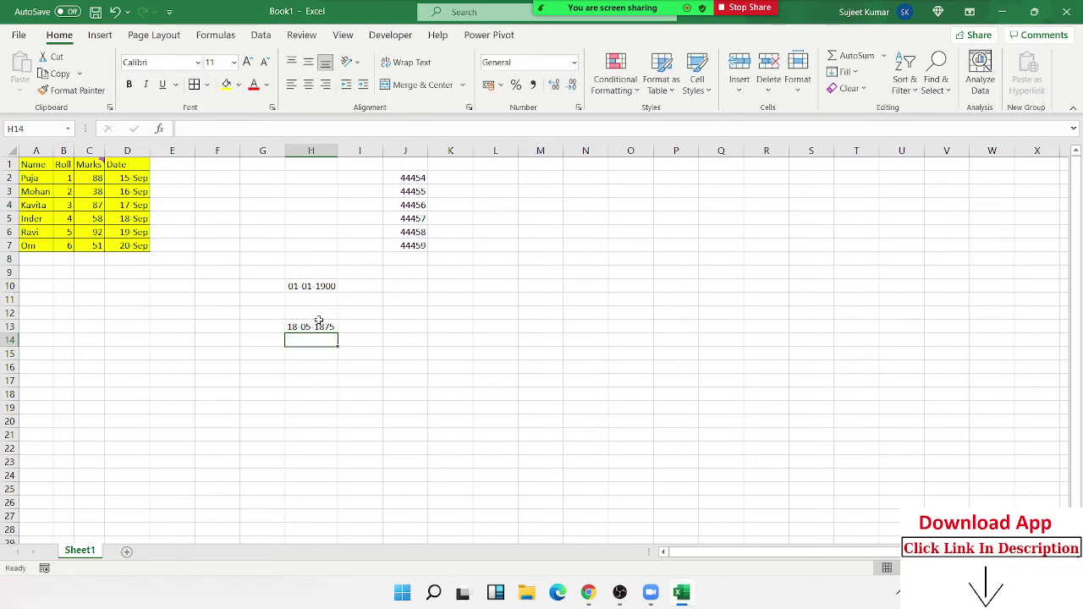
click(318, 325)
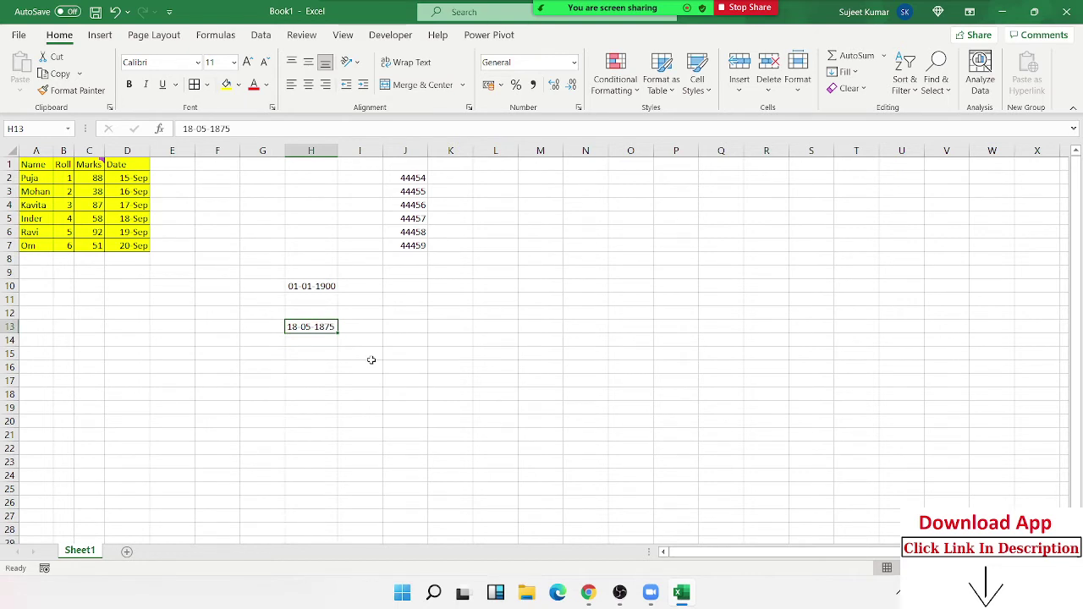
click(307, 285)
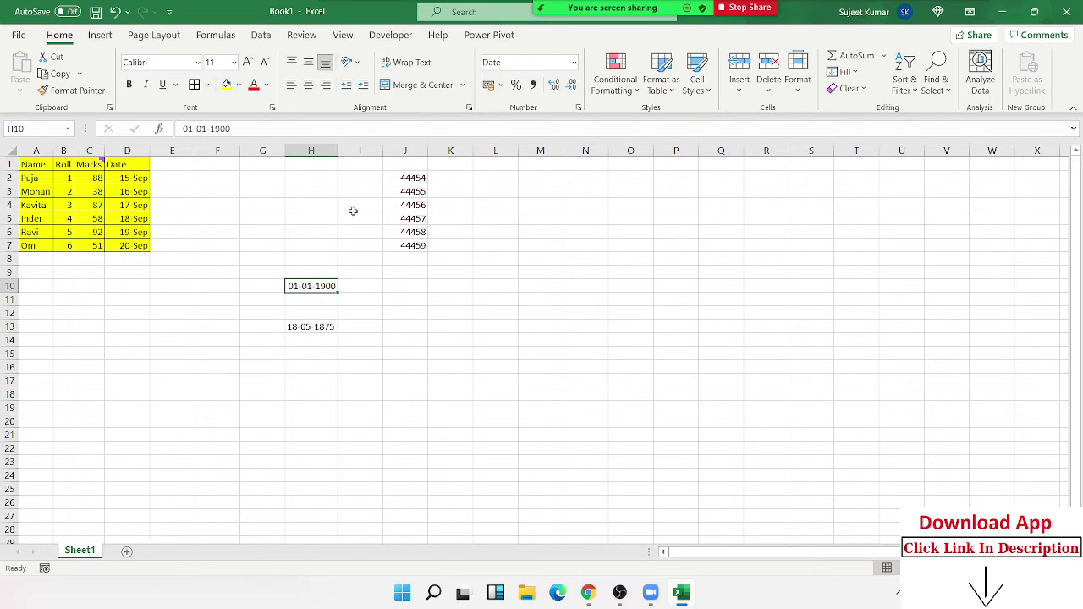
Enter 1 in K10 and format it as a Long Date.
drag(397, 182, 399, 245)
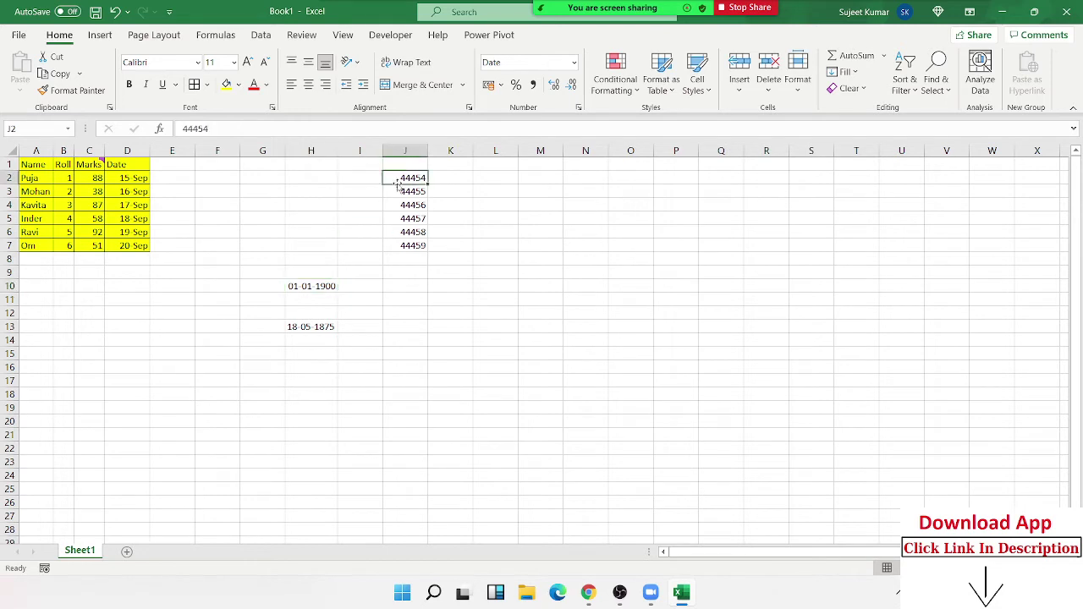
click(333, 291)
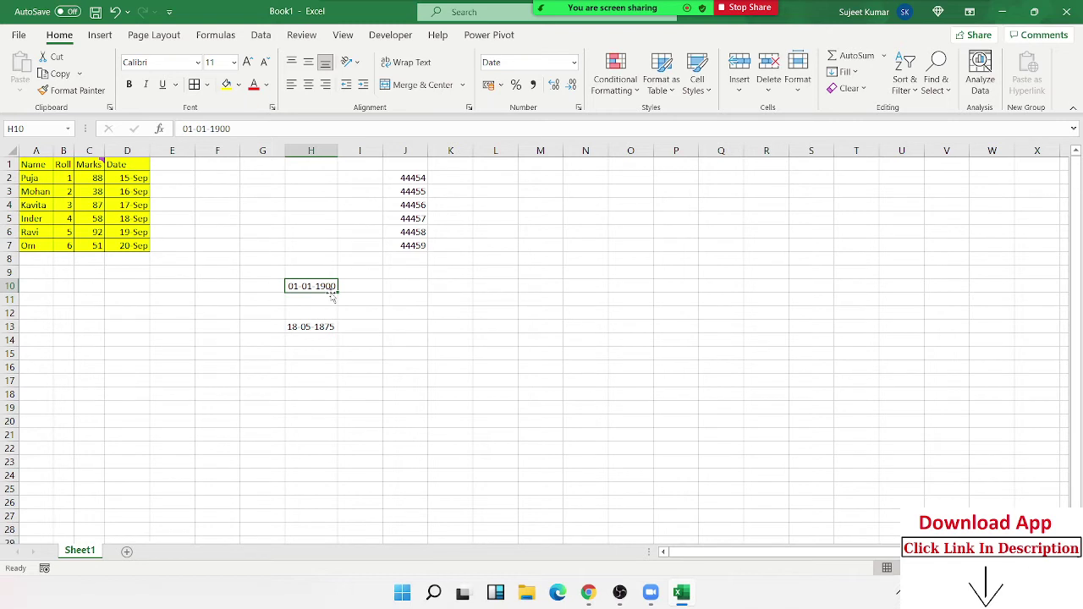
key(Right)
key(Right)
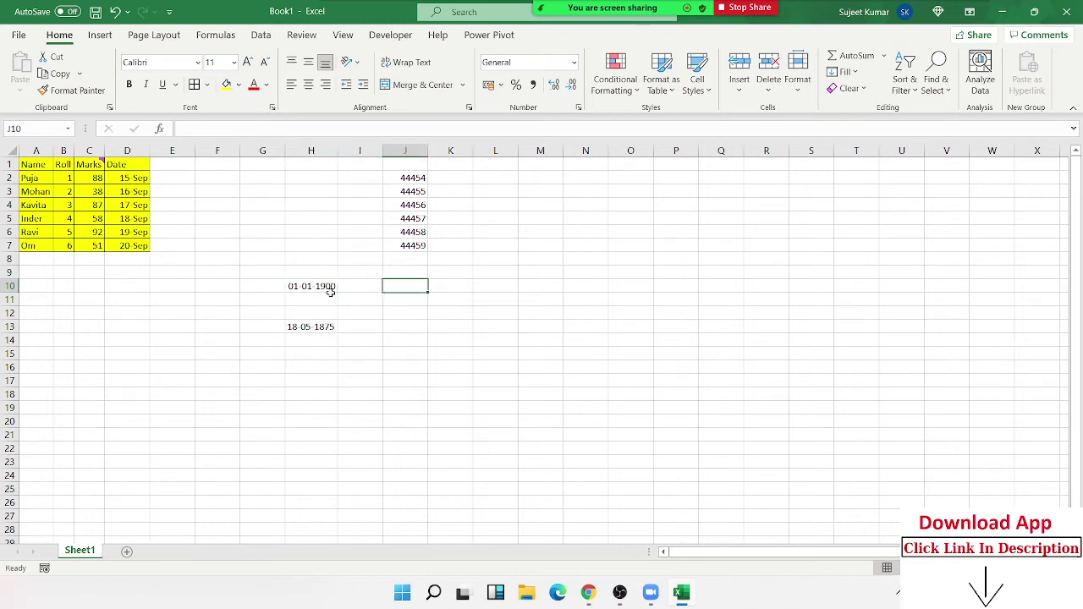
key(Right)
text(1)
key(Return)
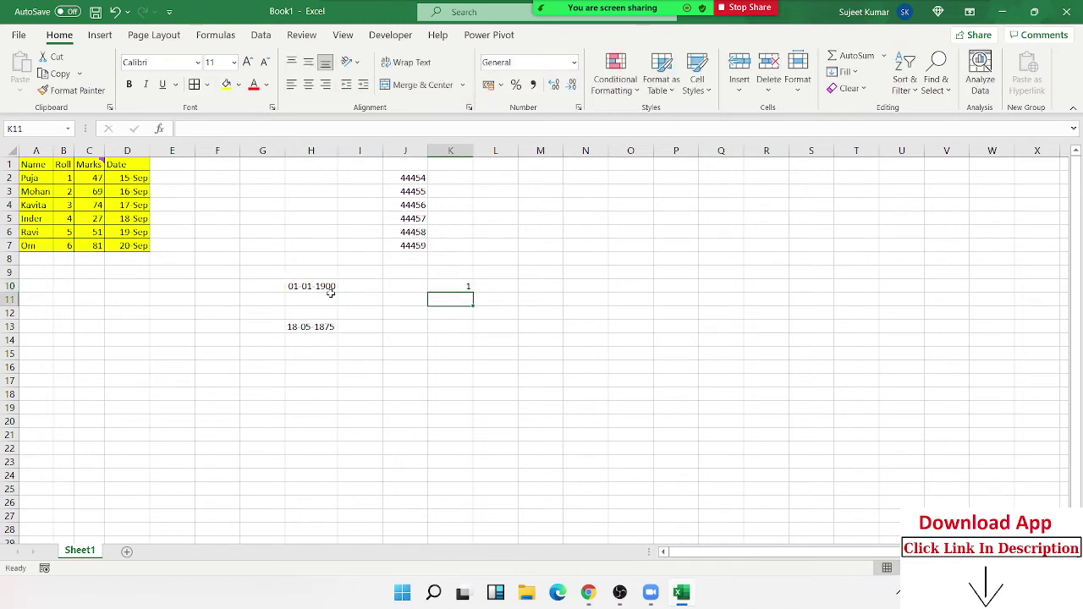
key(Up)
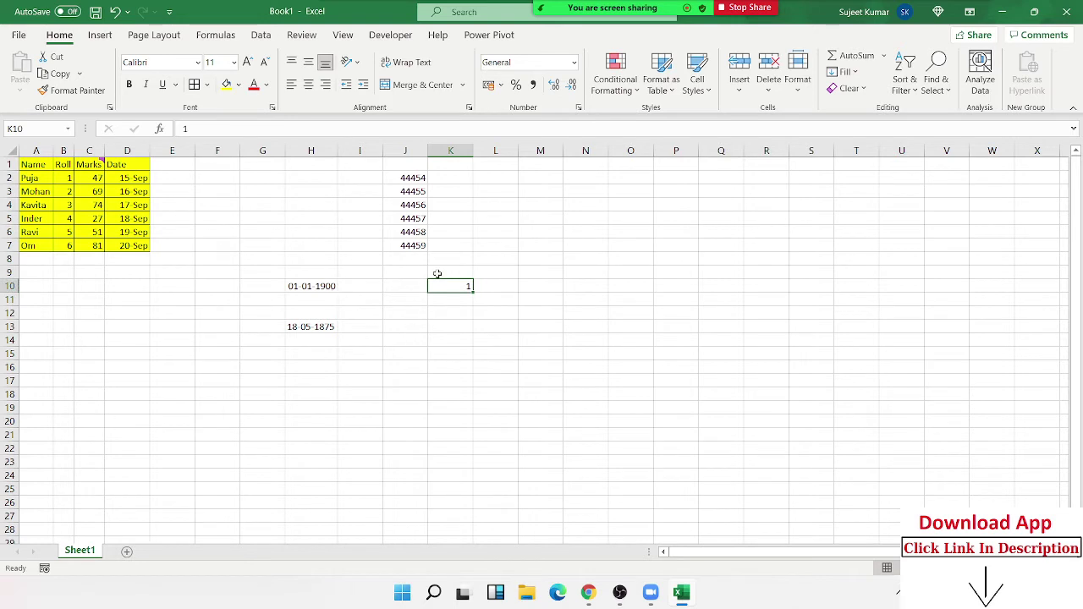
click(574, 61)
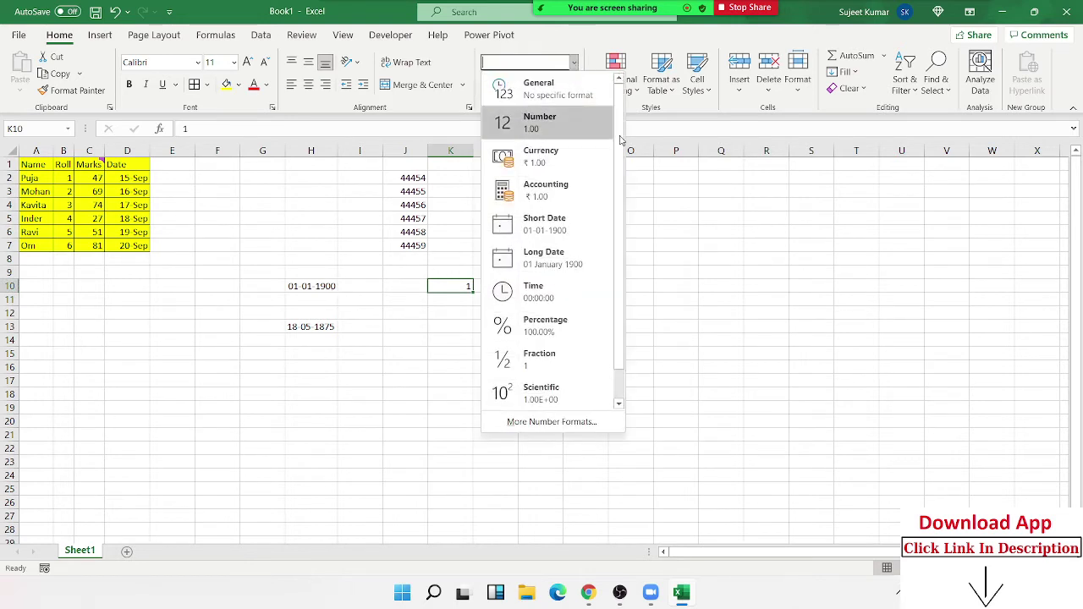
click(583, 264)
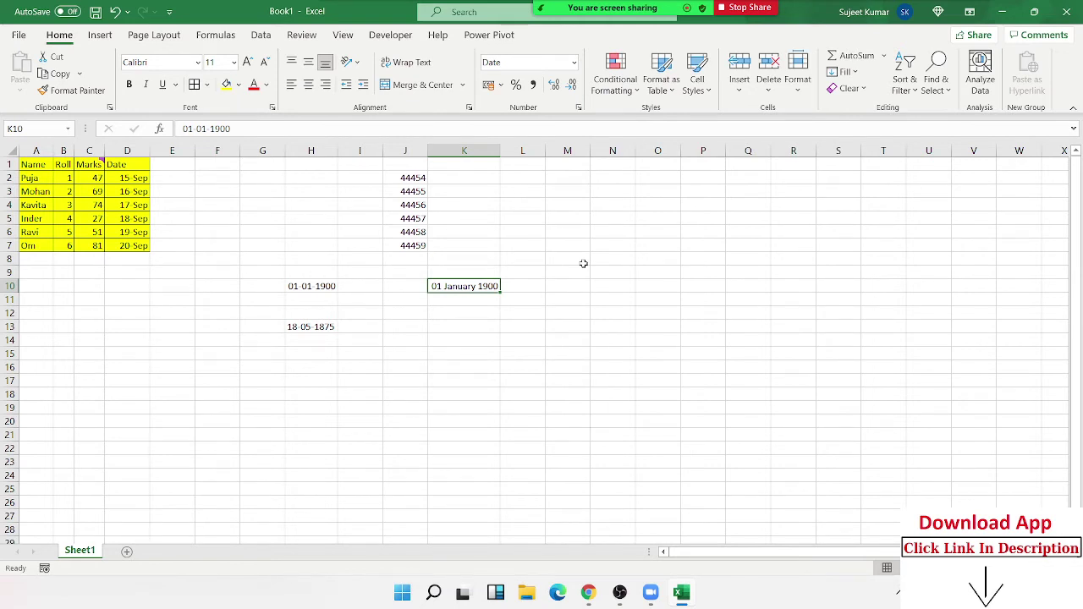
Re-enter 1, then enter 32 in K10 so it shows 01 February 1900.
text(1)
key(Return)
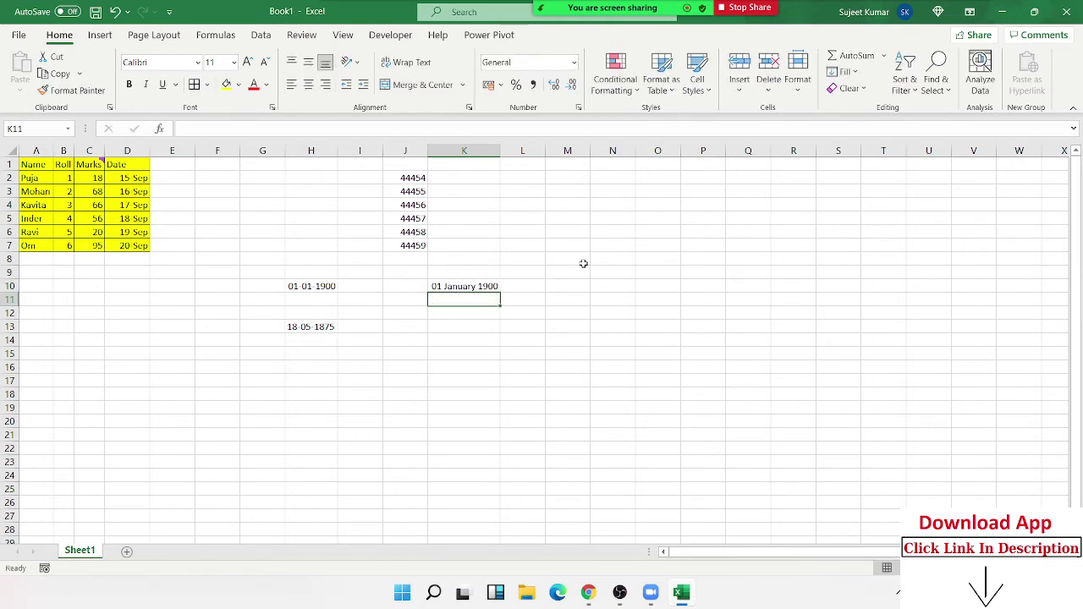
key(Up)
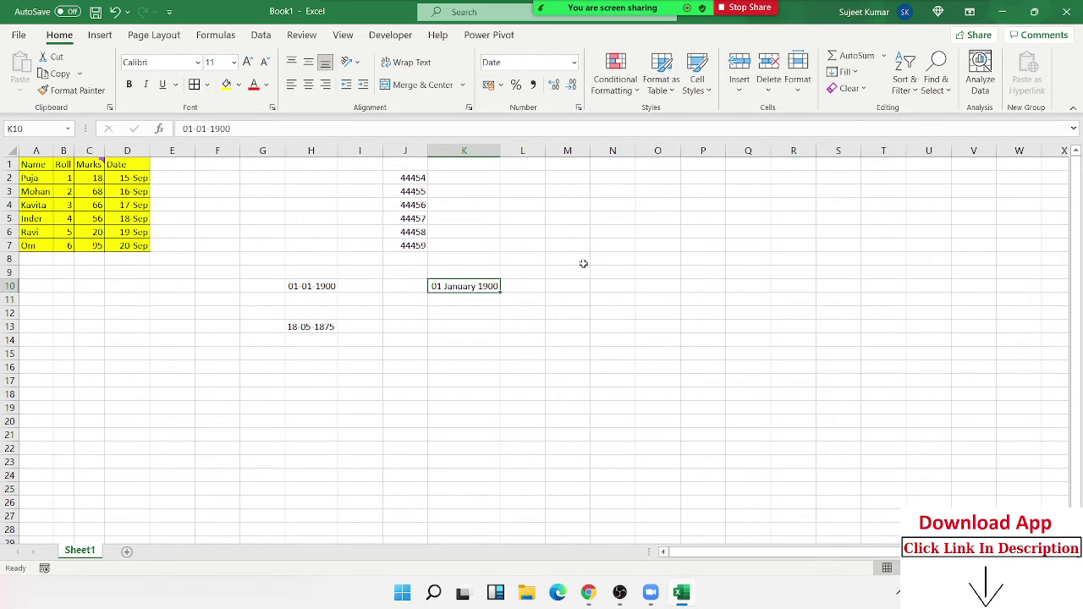
text(32)
key(Return)
key(Up)
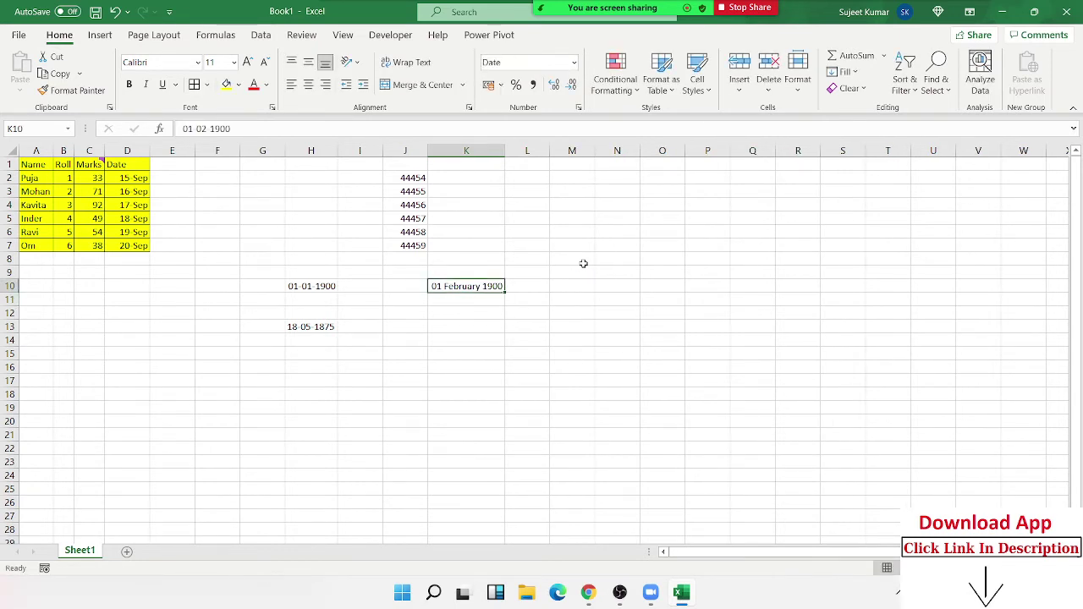
Enter 367 (01 January 1901) and then serial 44454 (15 September 2021) in K10.
text(367)
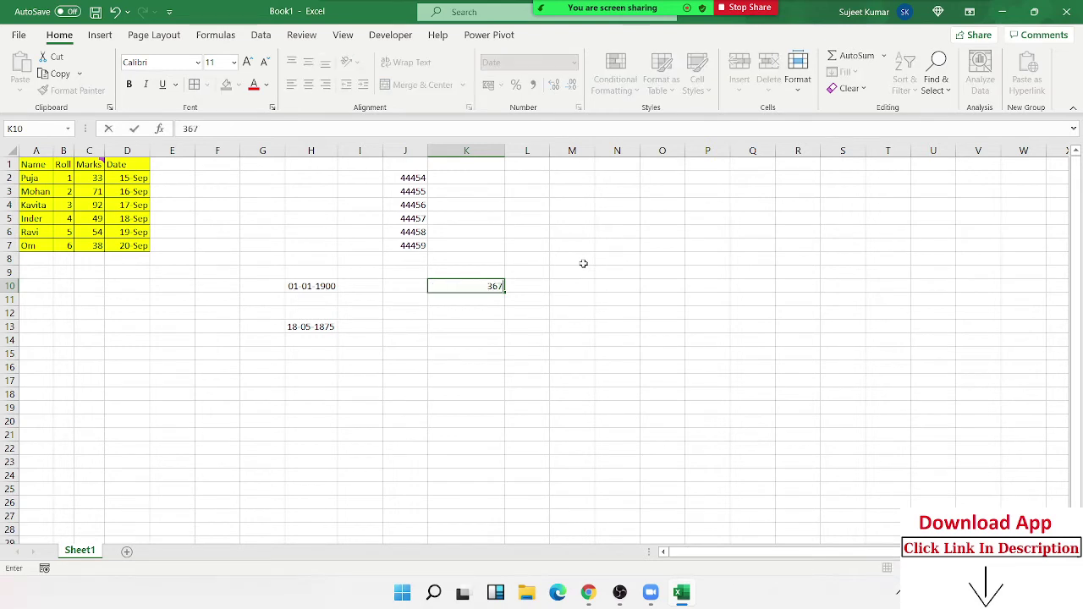
key(Return)
key(Up)
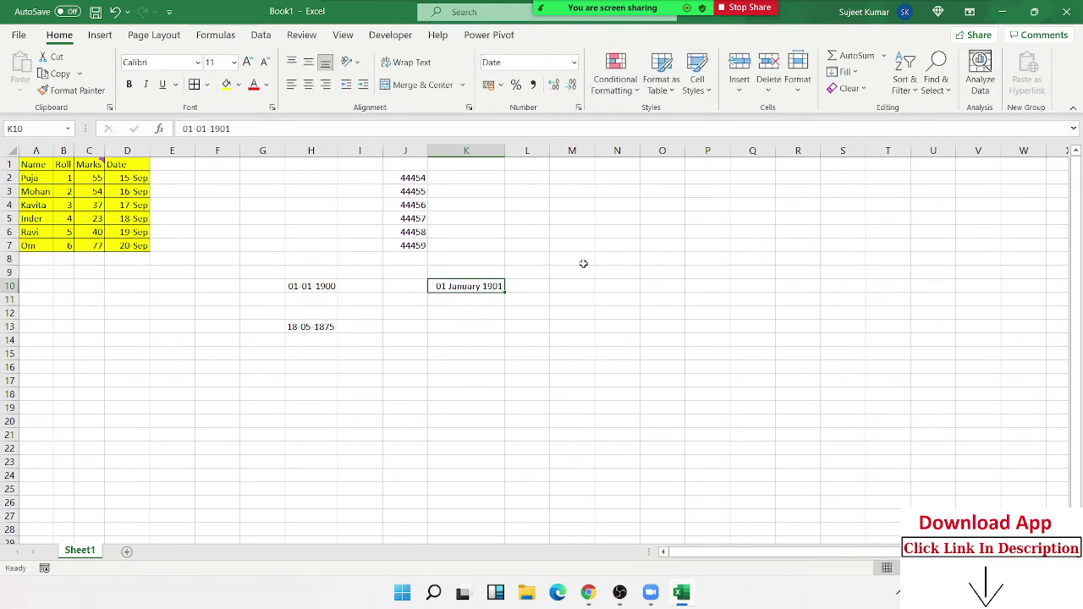
text(4)
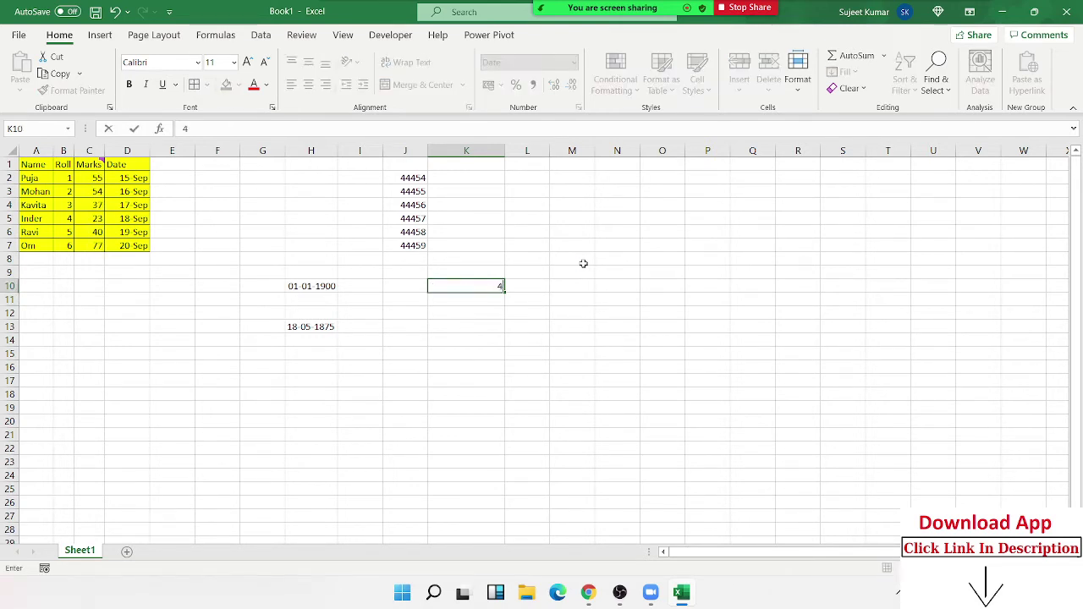
text(4454)
key(Return)
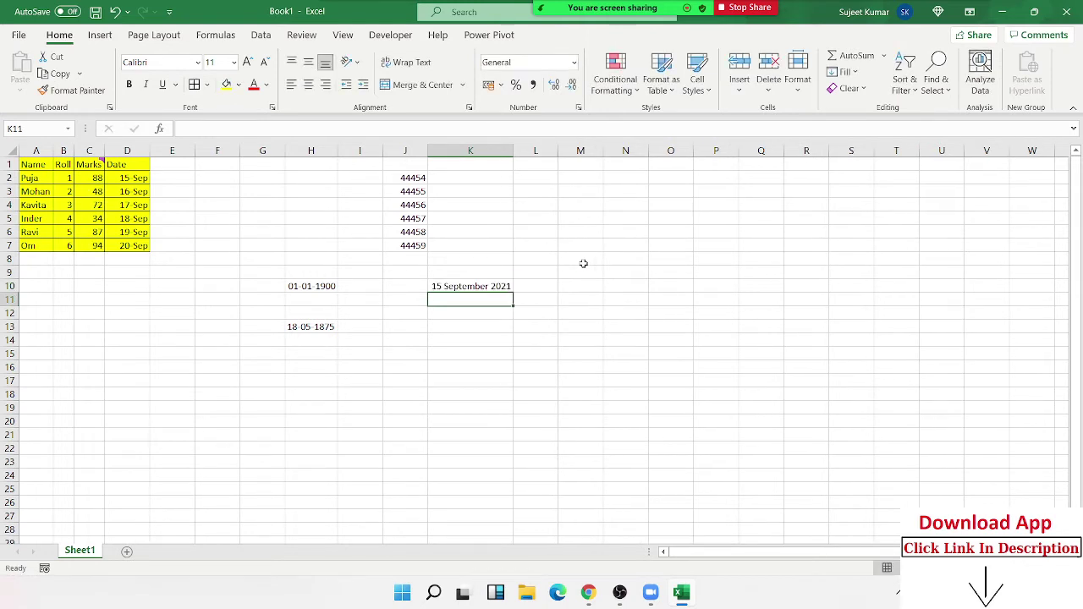
key(Up)
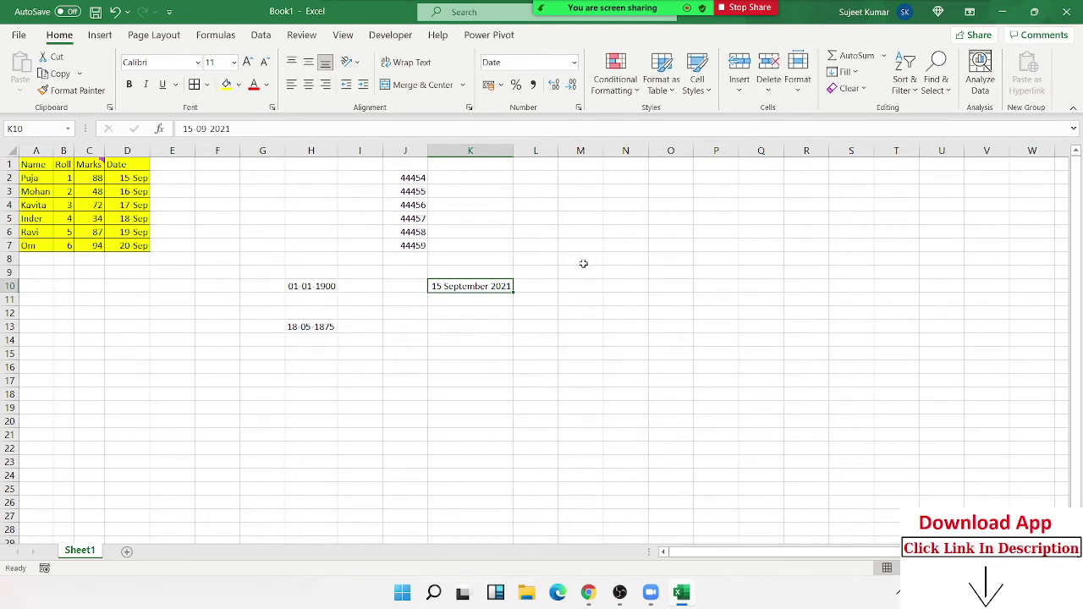
Browse the J2:J7 serial numbers, ending at row 13 in column J.
key(Up)
key(Up)
key(Left)
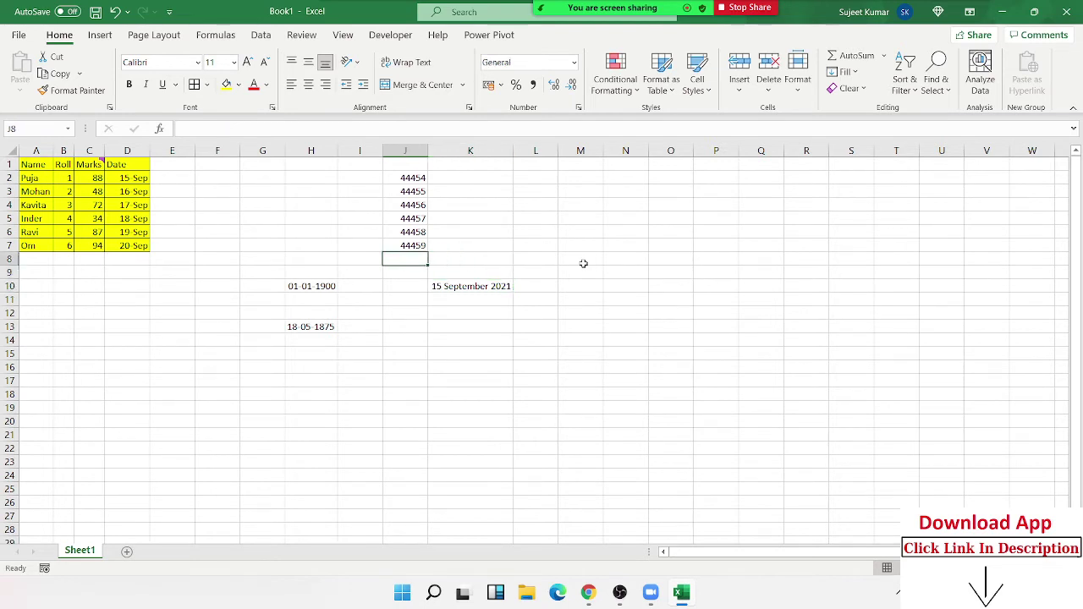
key(Up)
key(shift+Up)
key(shift+Up)
key(shift+Up)
key(shift+Up)
key(shift+Up)
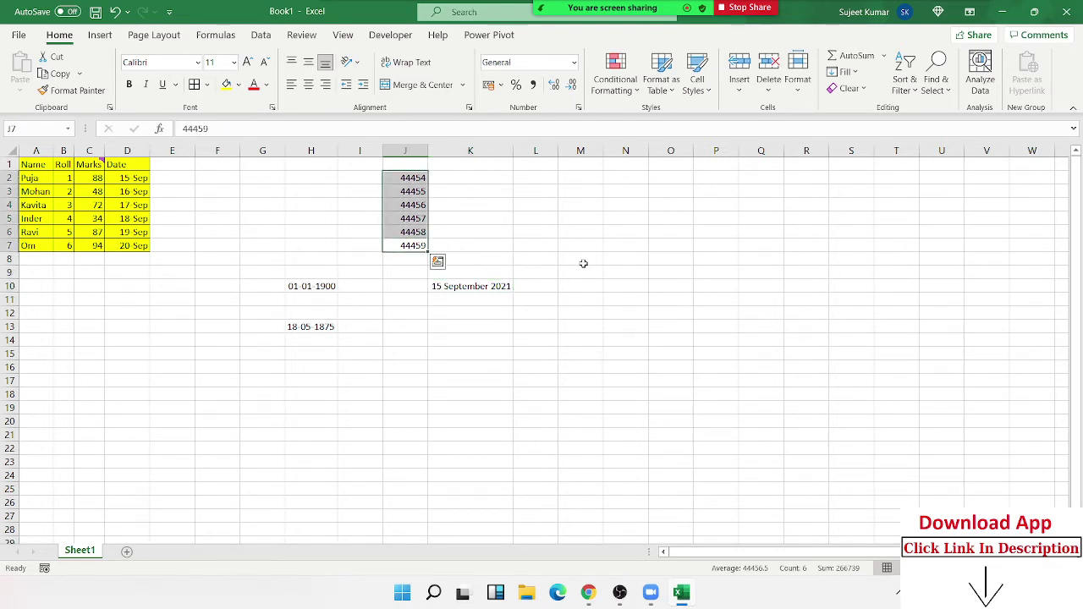
key(Down)
key(Down)
key(Down)
key(Down)
key(Down)
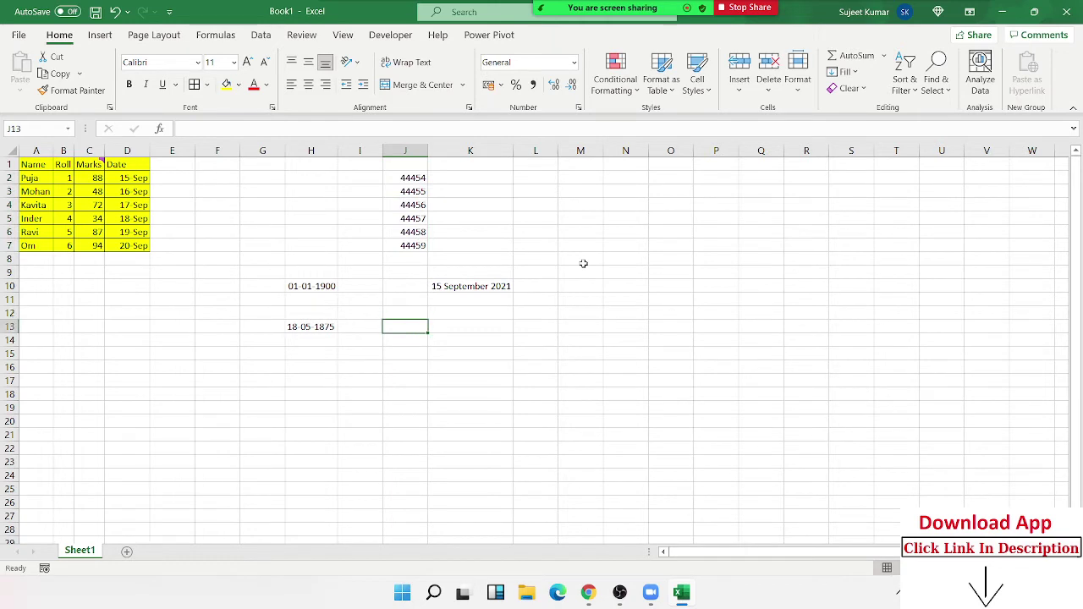
Enter the text 15sd in K13, correcting a mistyped character.
key(Right)
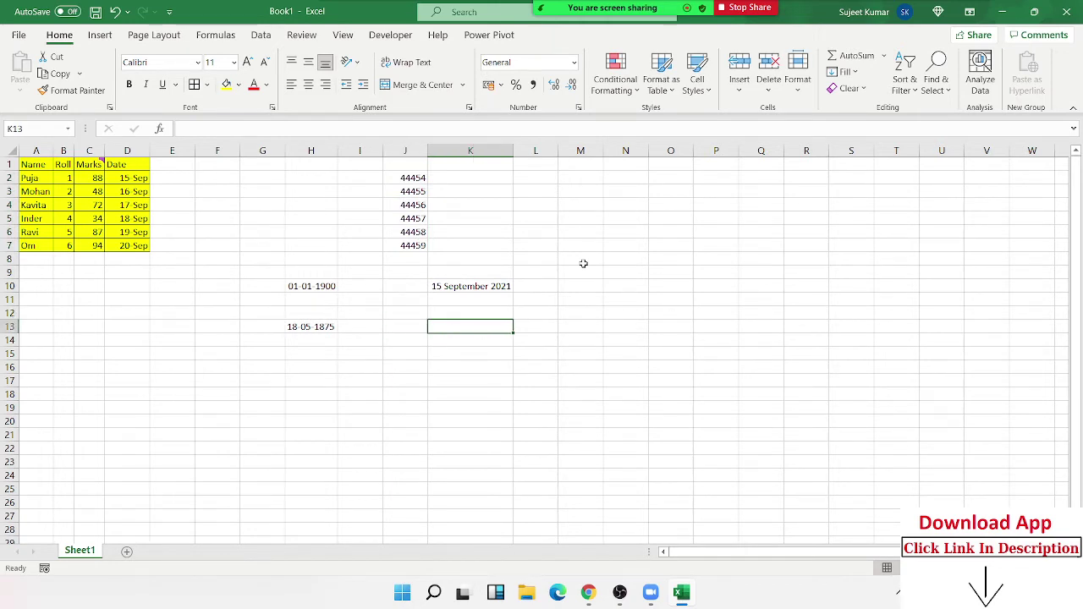
text(158)
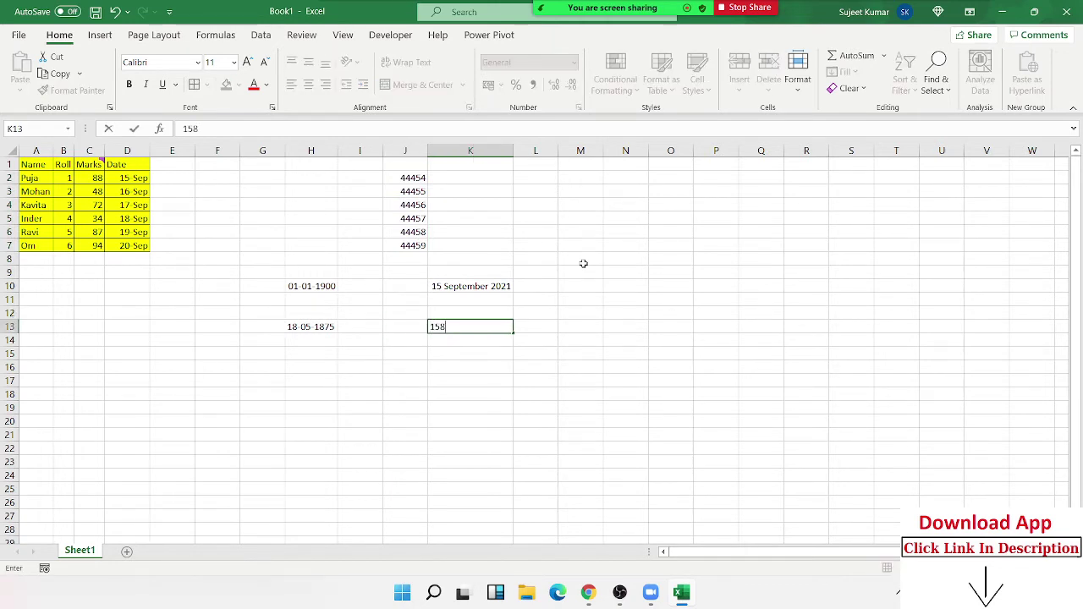
key(BackSpace)
text(sd)
key(Return)
Enter the formula =K13+20 in K14, which returns #VALUE!
text(=)
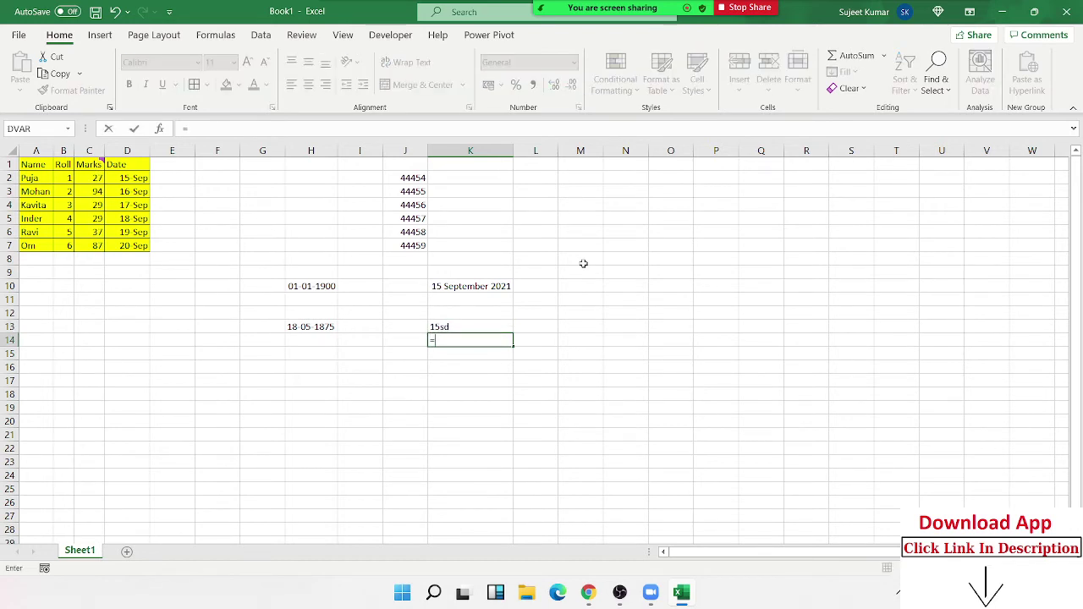
key(Up)
text(+20)
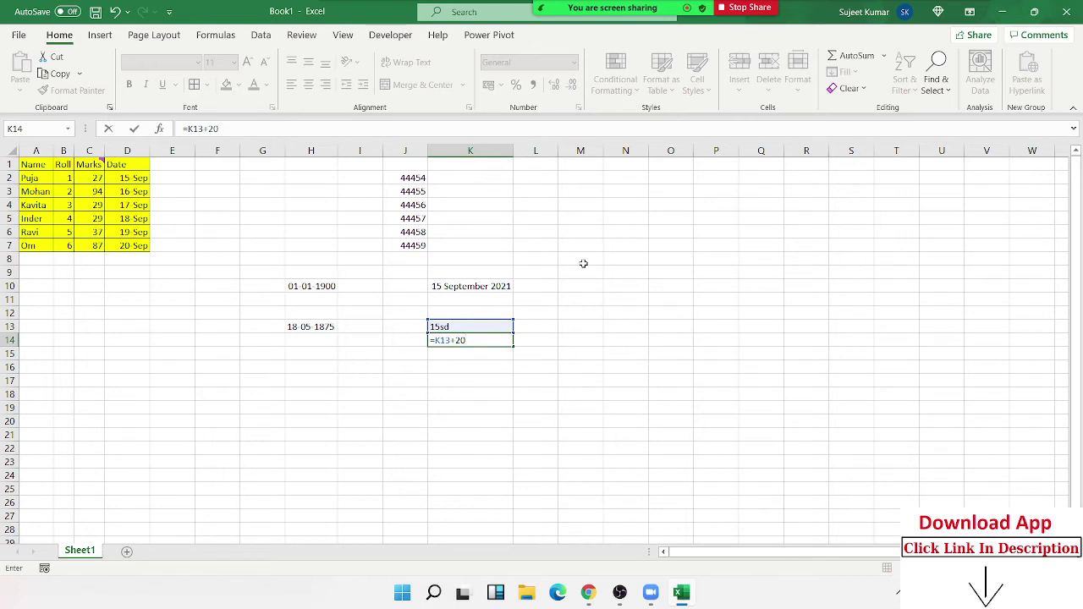
key(Return)
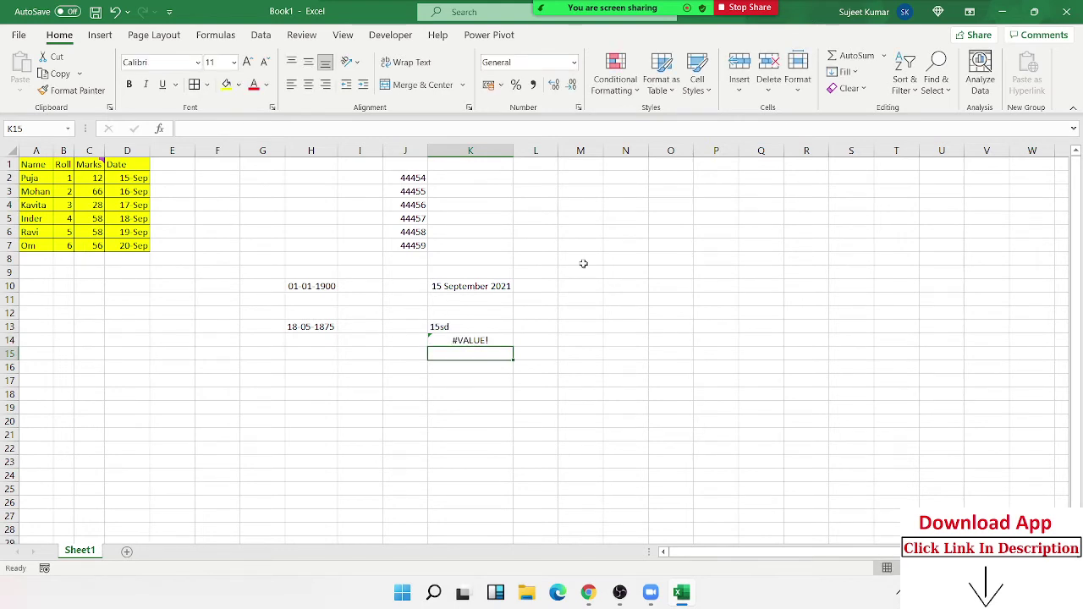
key(Up)
key(Up)
key(Up)
key(Up)
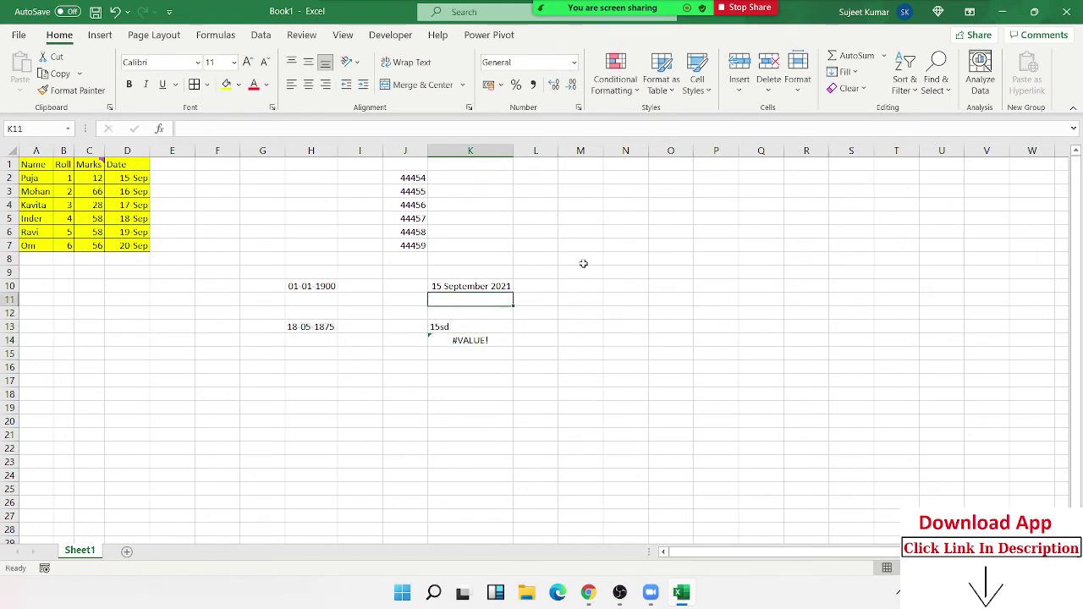
key(Up)
Enter the formula =K10+20 in L10.
key(Right)
text(=)
key(Left)
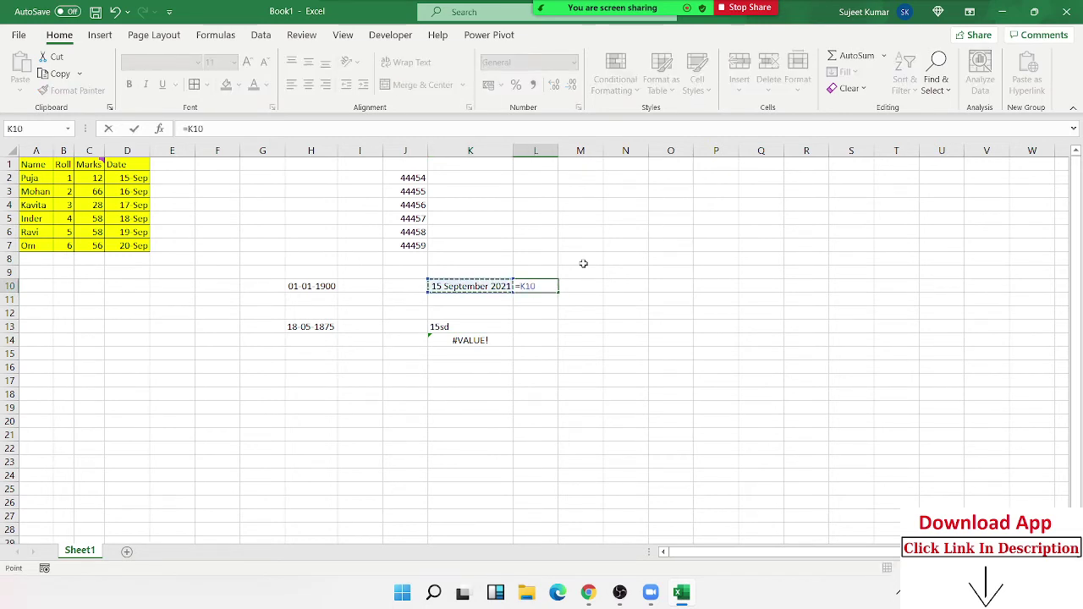
text(+20)
key(Return)
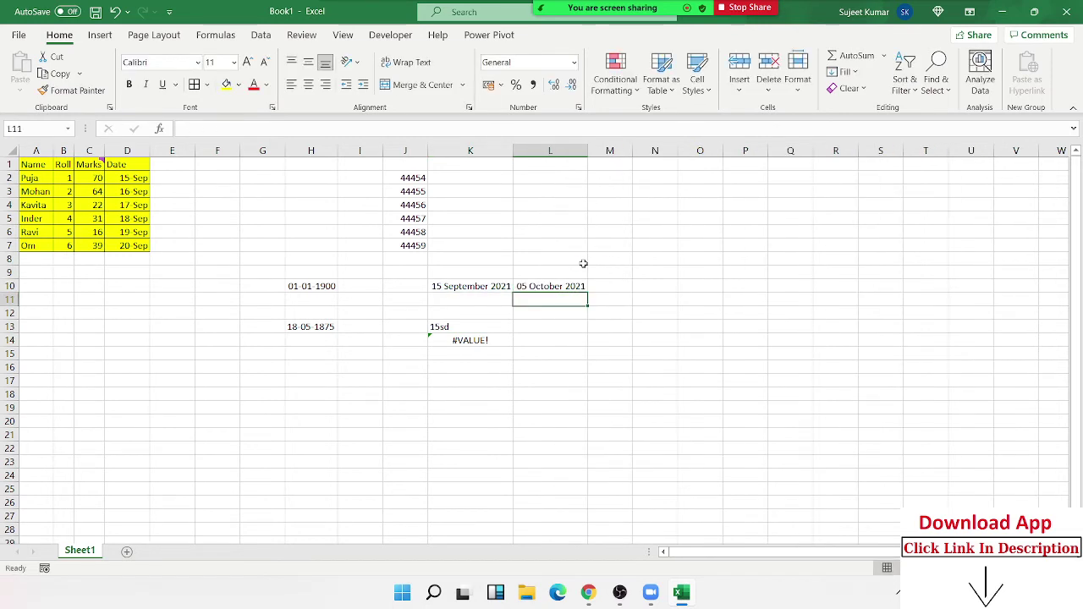
key(Up)
Show K10 and L10 as General numbers, then format both as Long Date.
key(Left)
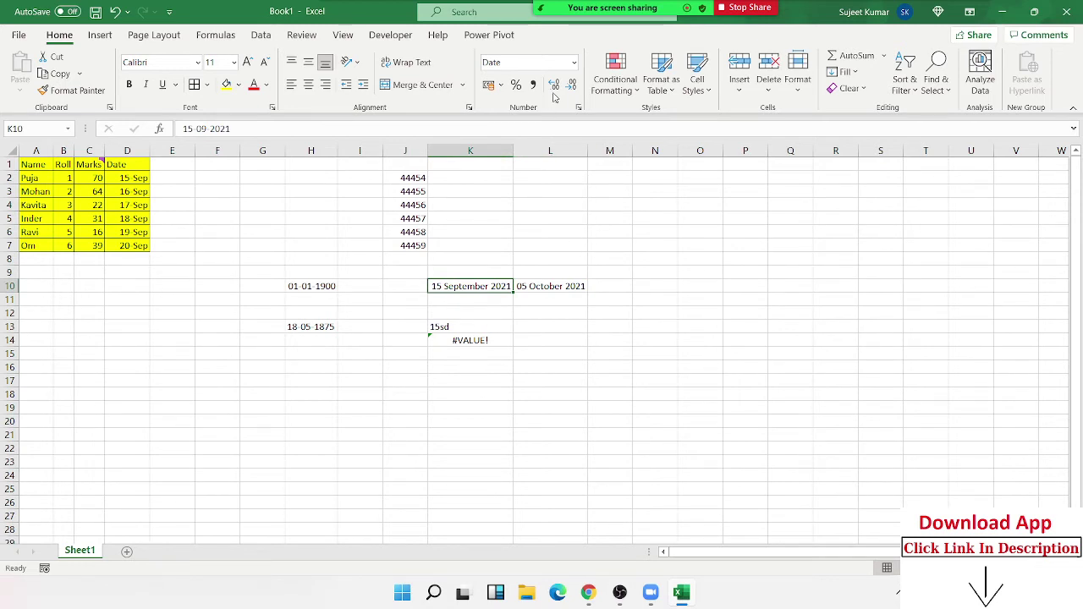
click(572, 64)
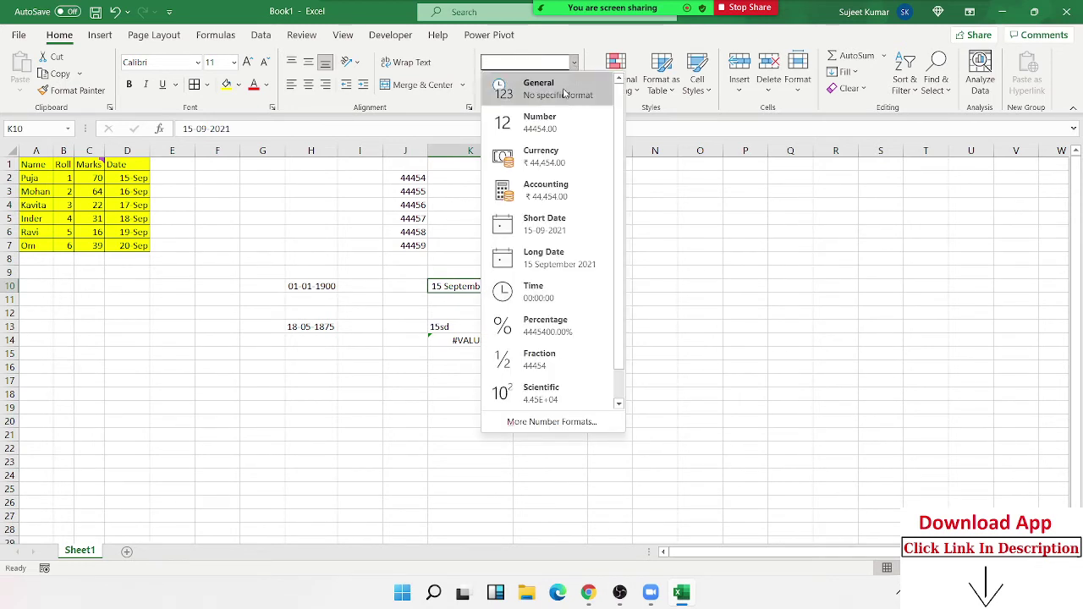
click(575, 85)
click(569, 289)
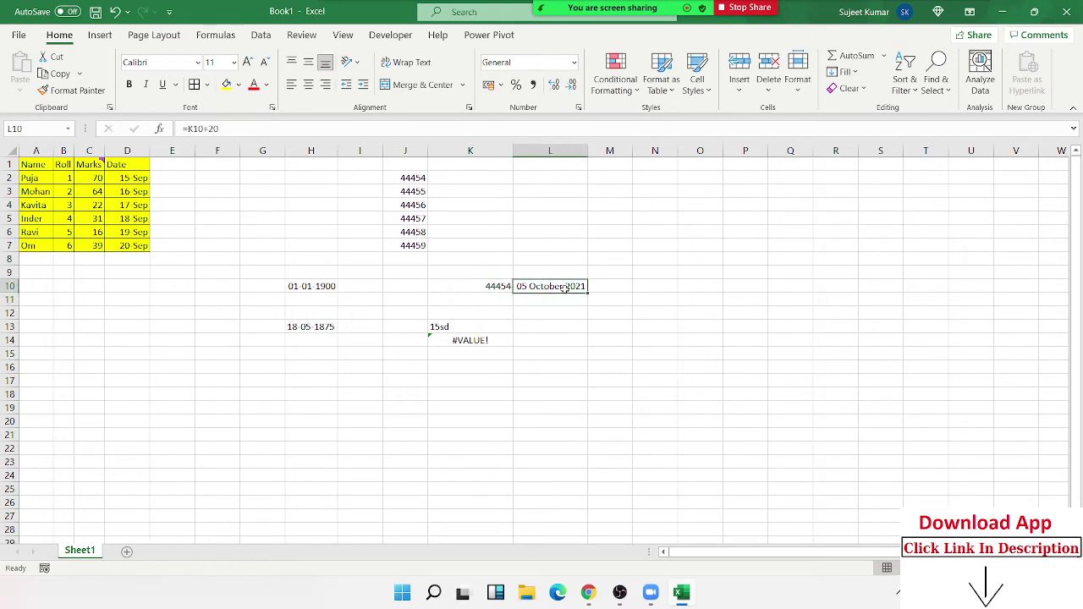
click(572, 62)
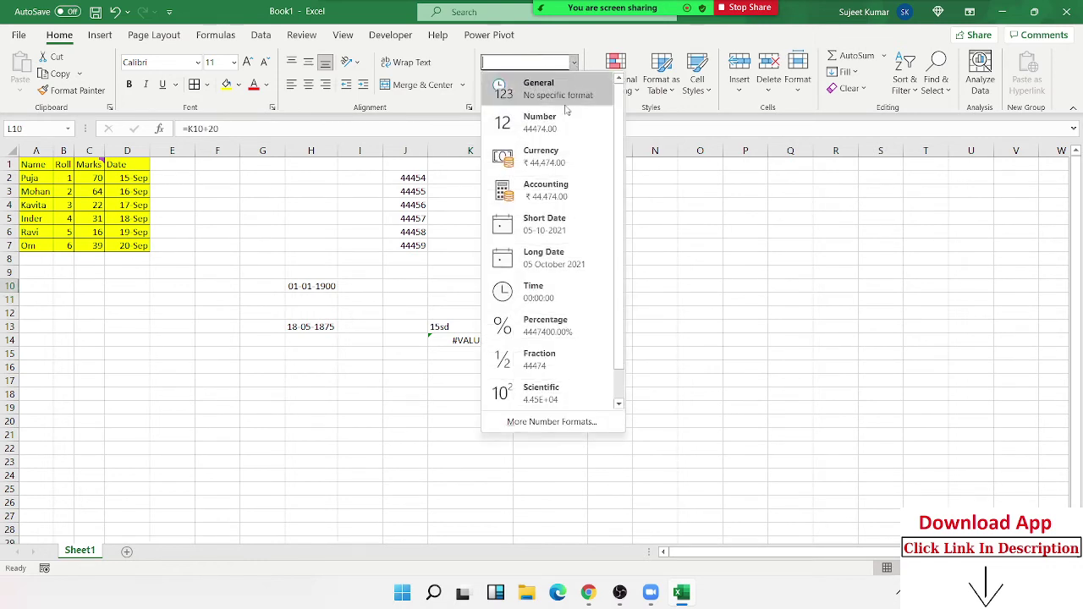
click(567, 90)
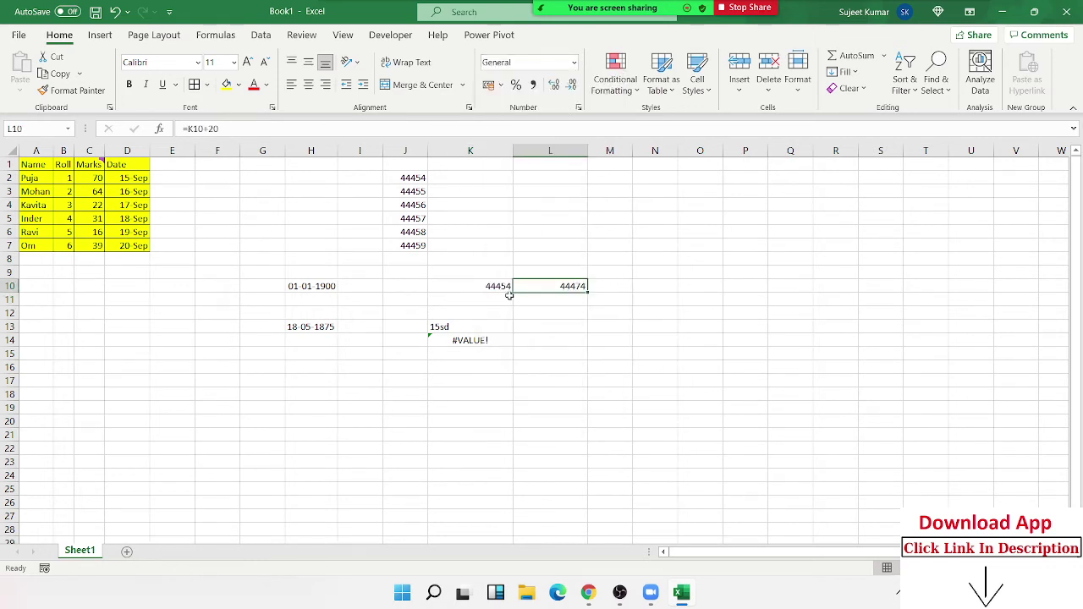
drag(503, 288, 550, 288)
click(572, 64)
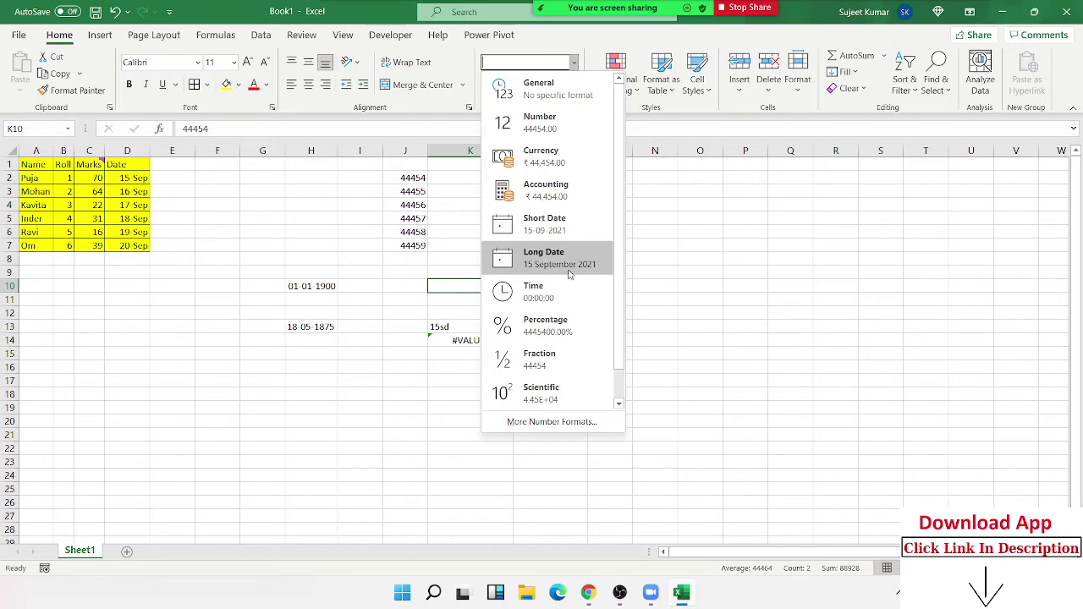
click(569, 271)
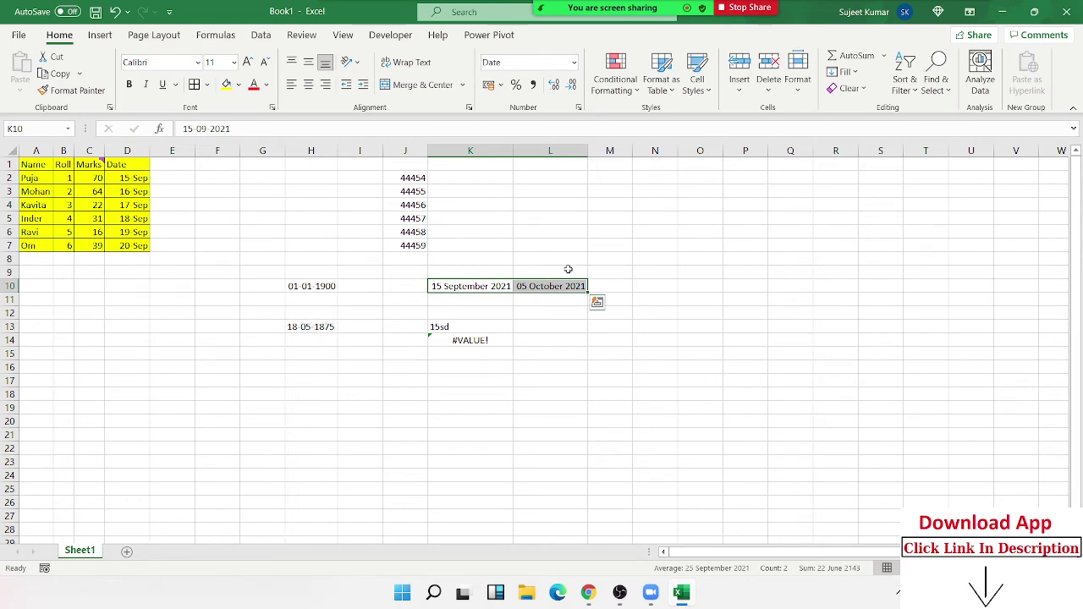
Copy the Date column D1:D7 and bring up Paste Special at K1, moving it aside.
drag(123, 169, 129, 242)
key(ctrl+c)
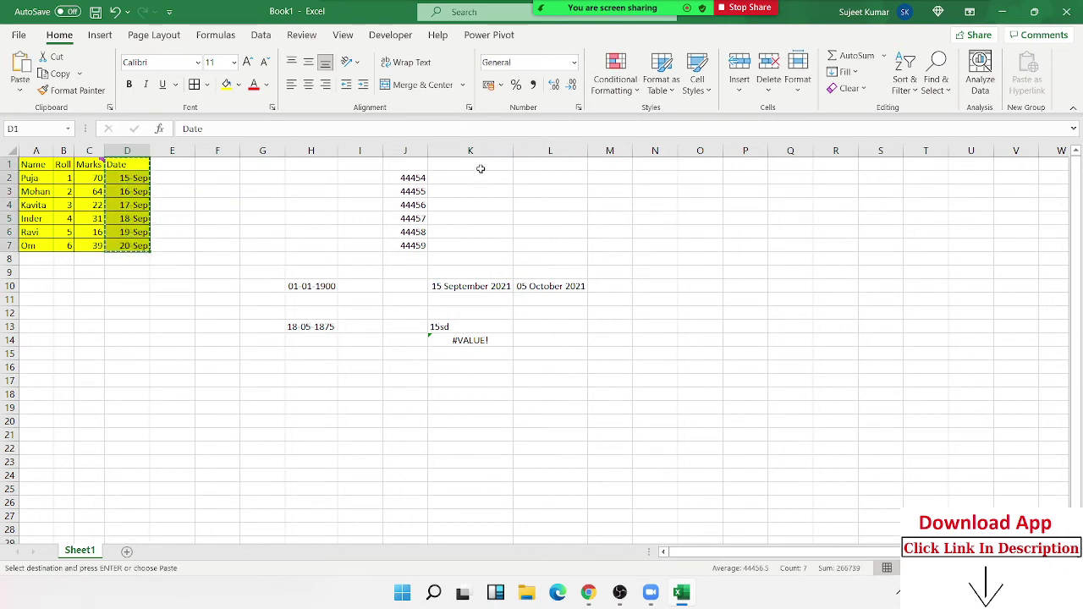
click(479, 168)
right_click(480, 167)
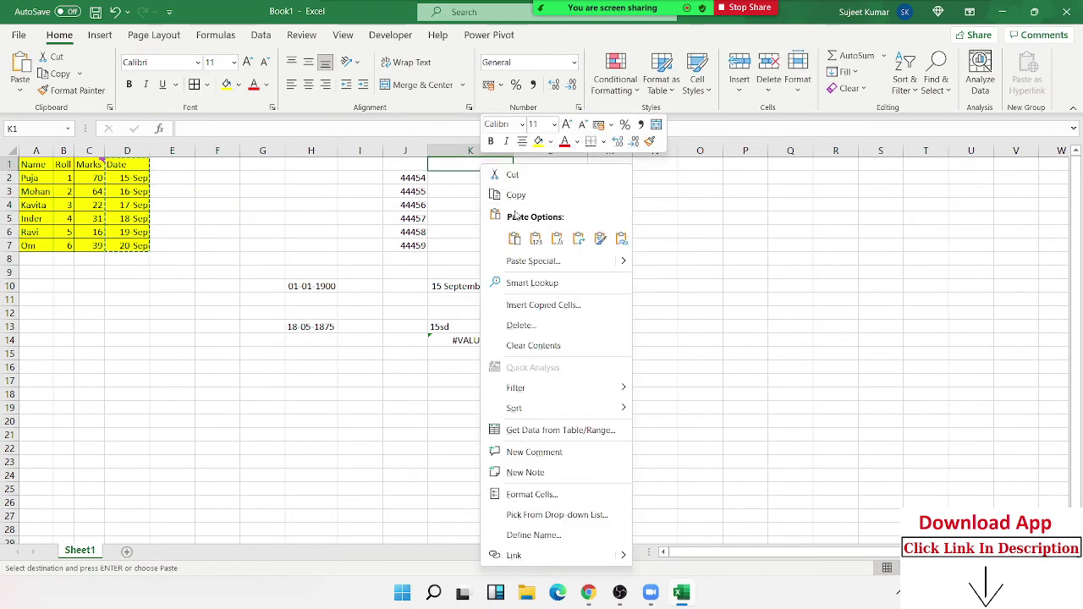
click(528, 261)
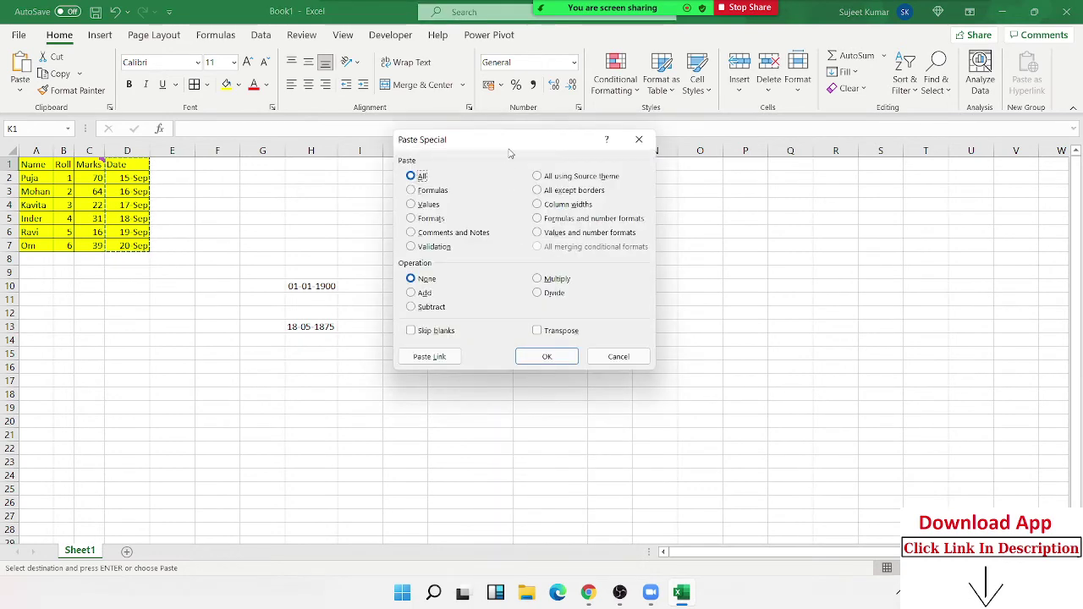
drag(510, 152, 737, 126)
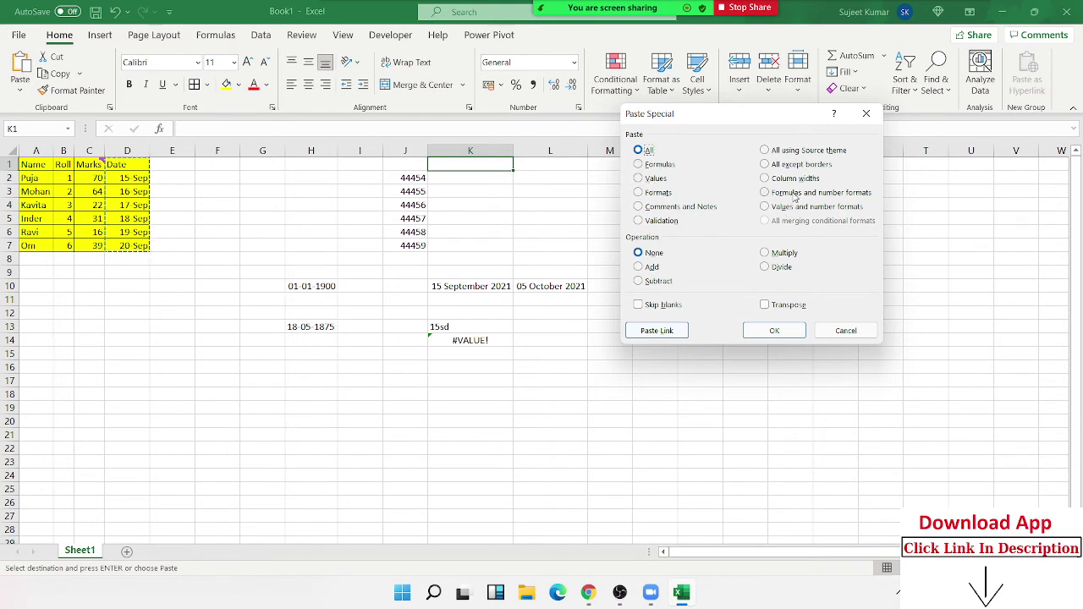
Paste the dates into K1:K7 as values and number formats, then add a new Sheet2.
click(788, 209)
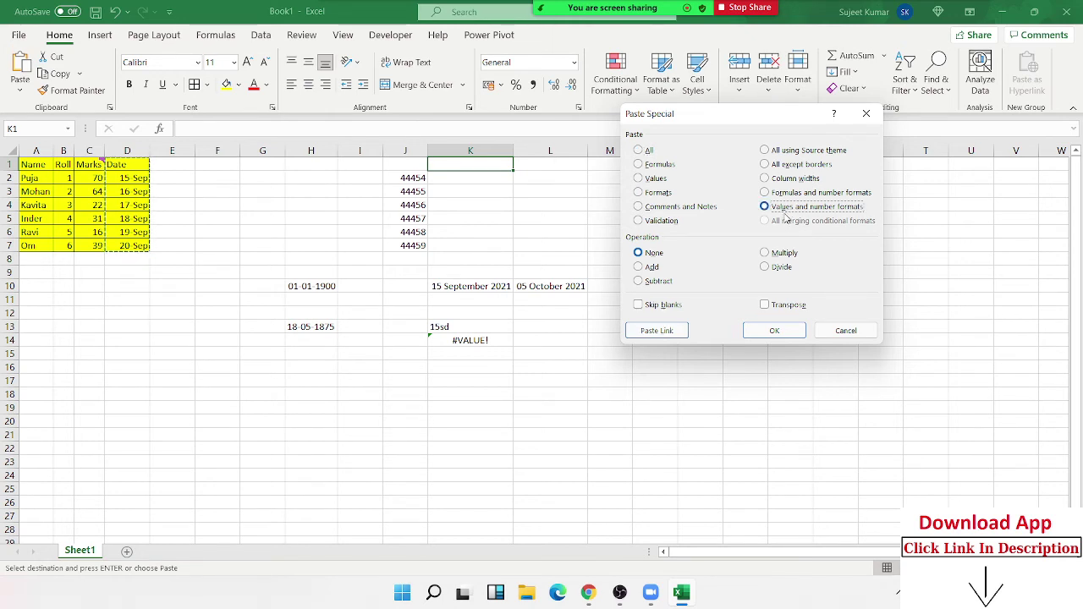
click(789, 329)
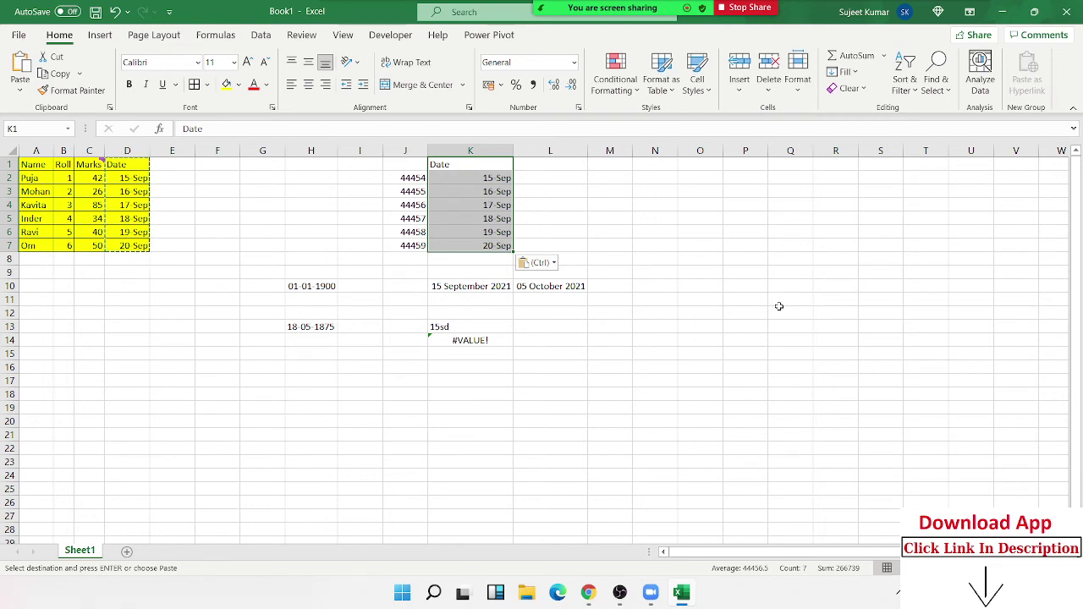
click(580, 107)
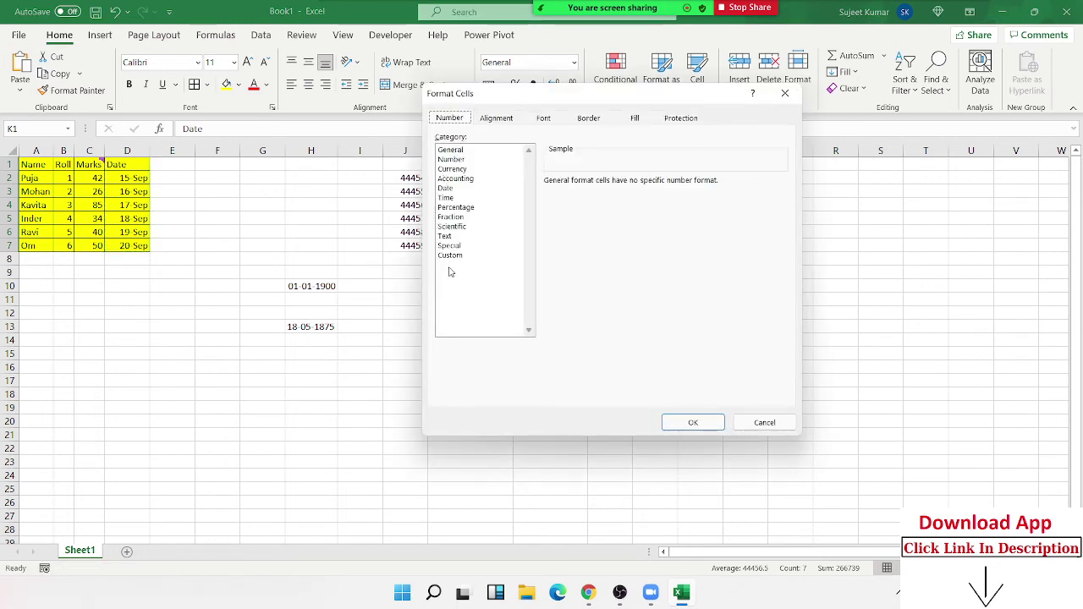
drag(503, 100, 651, 101)
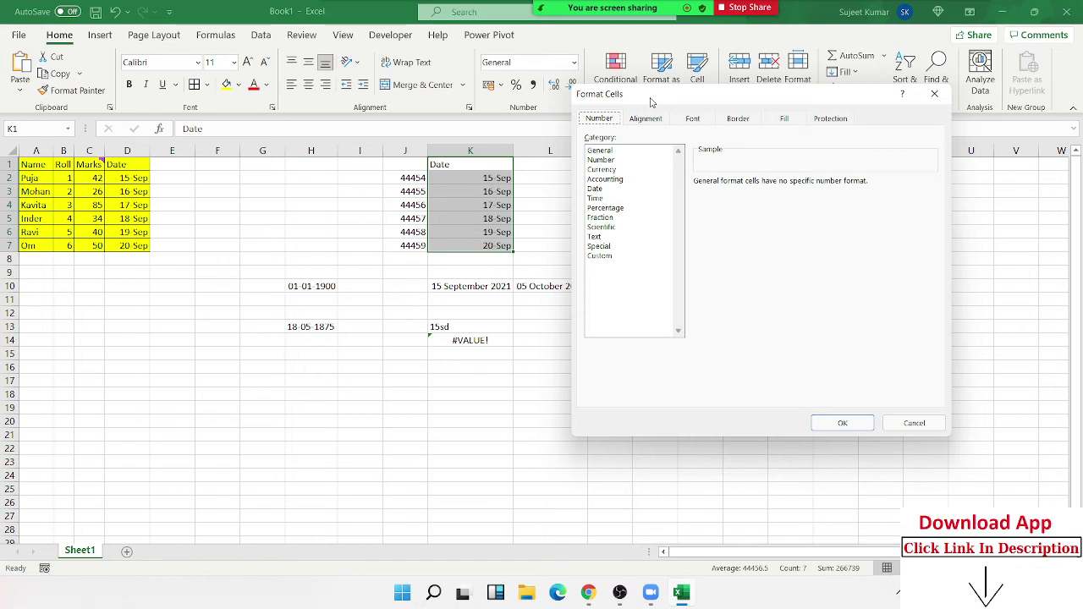
key(Escape)
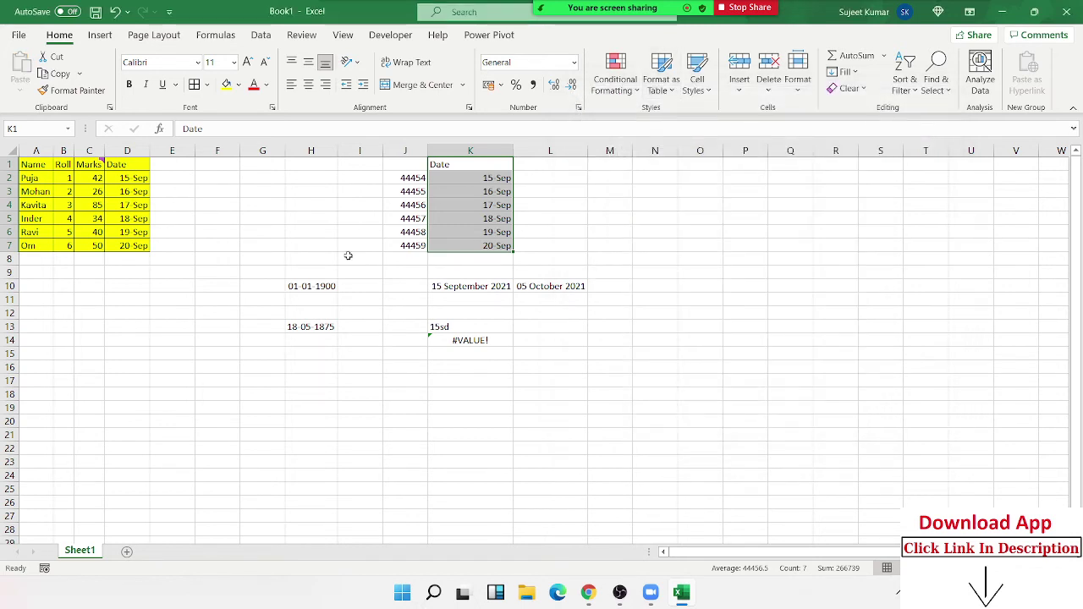
click(126, 551)
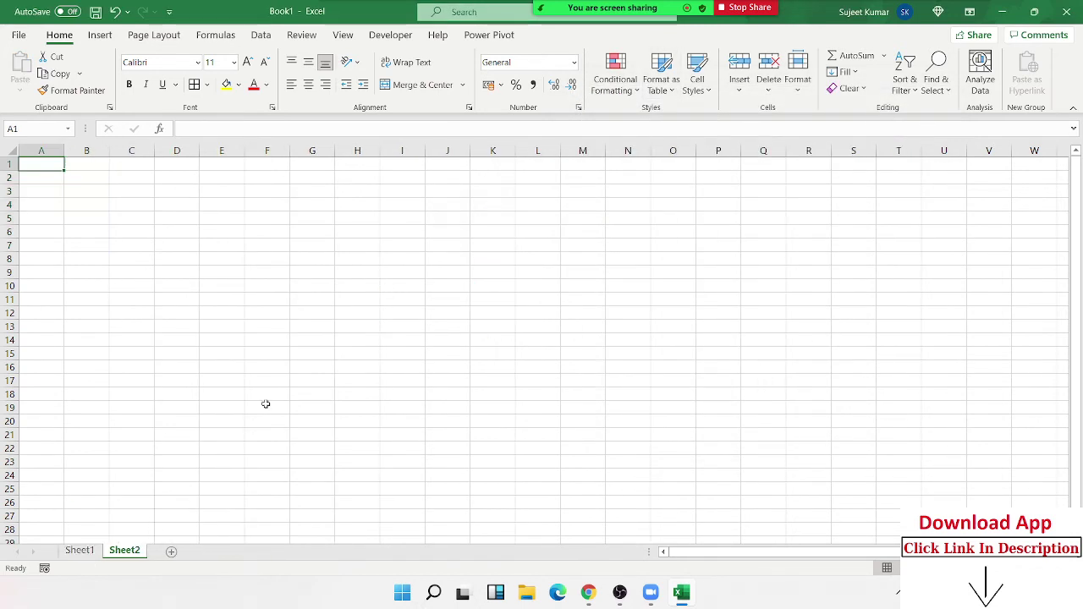
Enter 20 in B2 and 30 in D2 on Sheet2.
scroll(275, 367, up, 3)
ctrl+scroll(275, 366, up, 1)
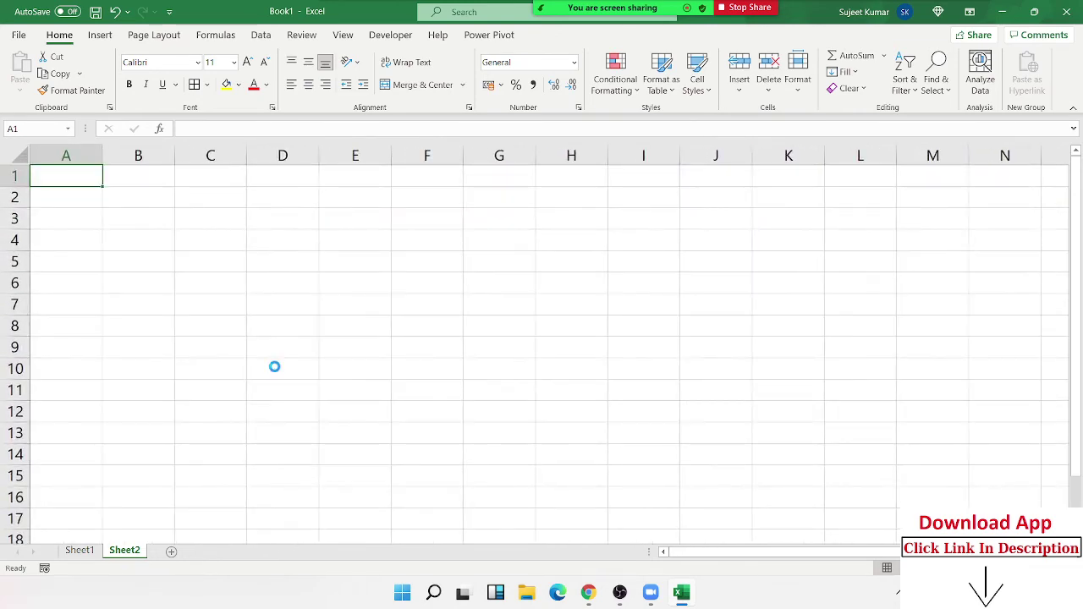
ctrl+scroll(275, 366, up, 1)
click(201, 221)
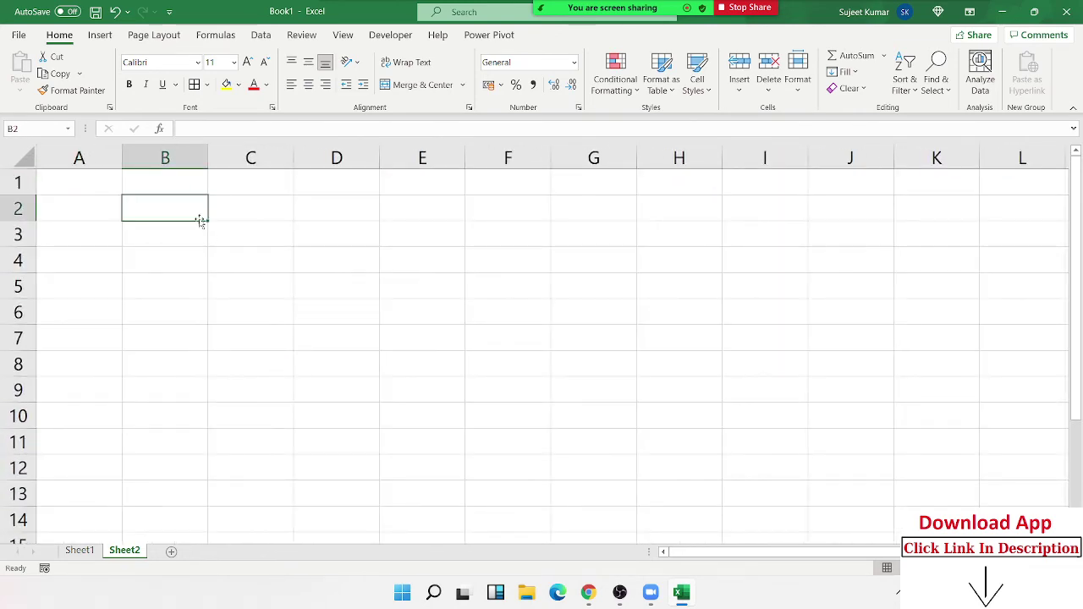
text(20)
key(Tab)
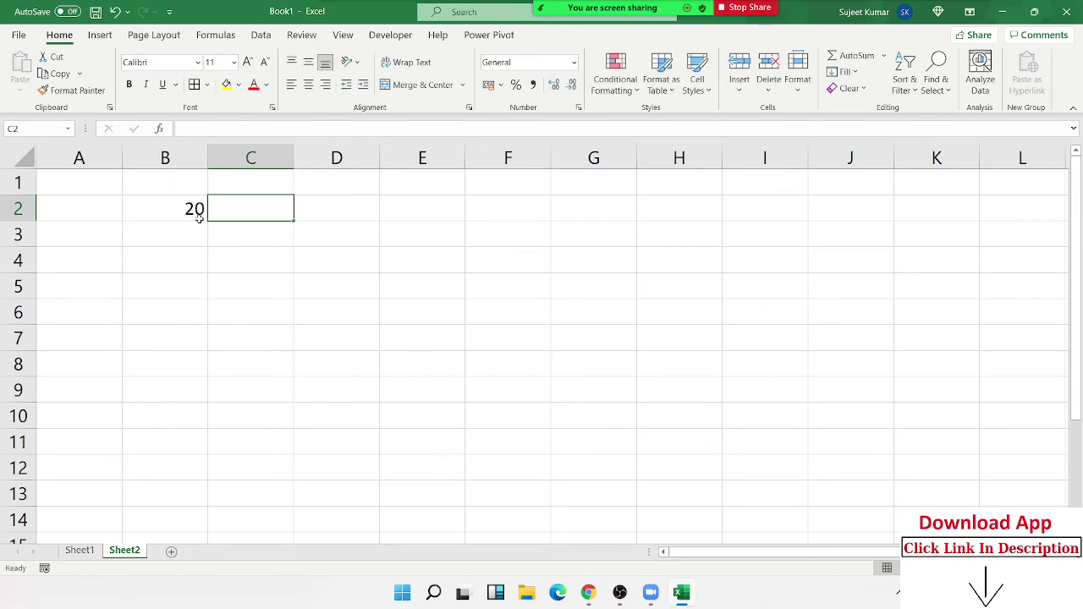
key(Tab)
text(30)
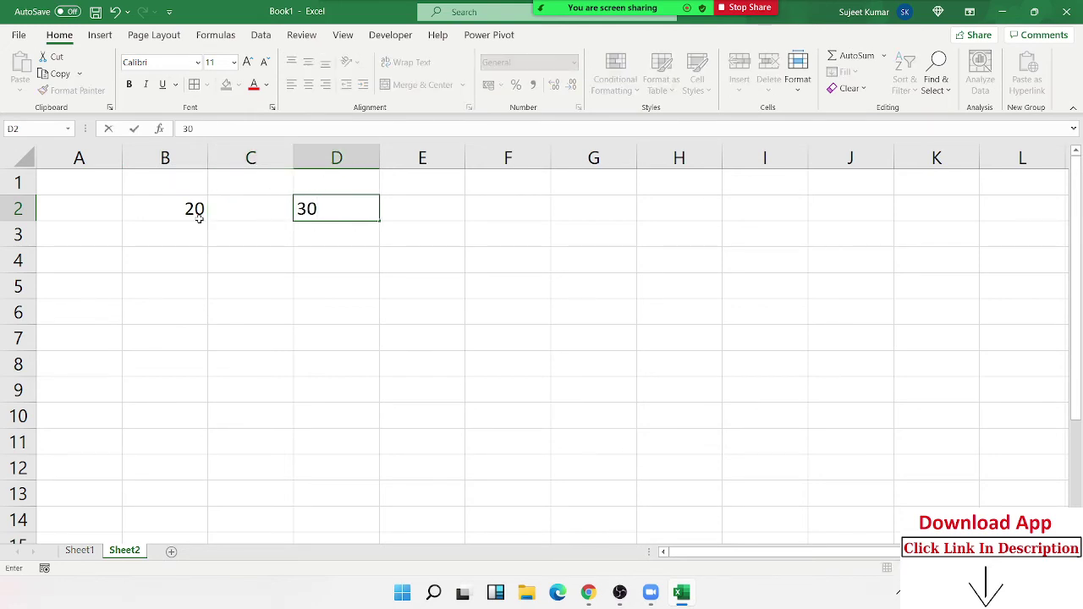
key(Tab)
key(Tab)
key(Left)
Copy B2's 20 and trial-paste it onto D2 twice, undoing each time to keep 30.
click(197, 217)
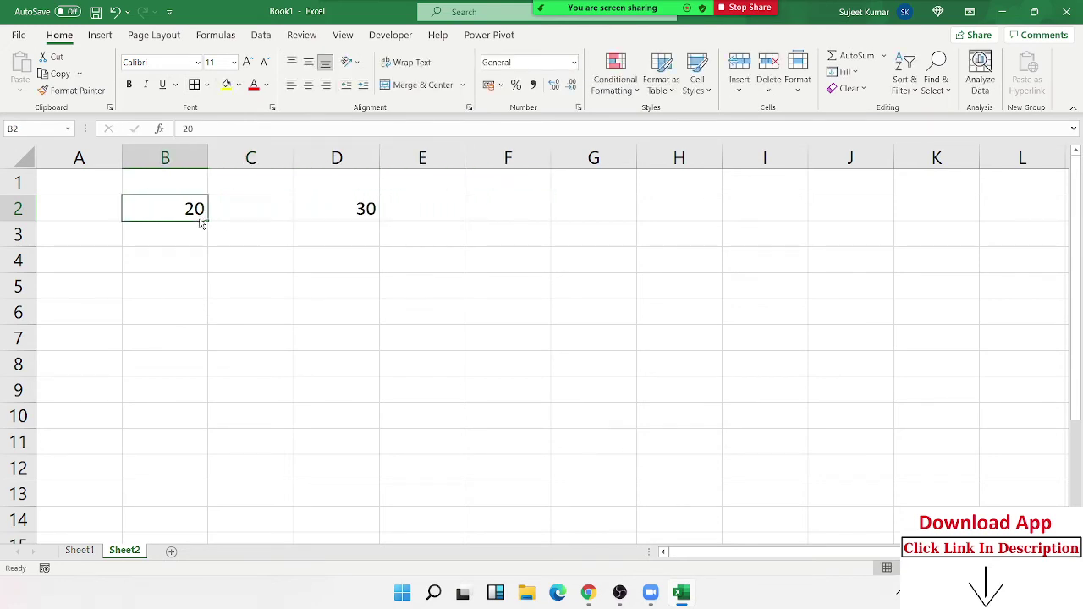
key(ctrl+c)
click(342, 215)
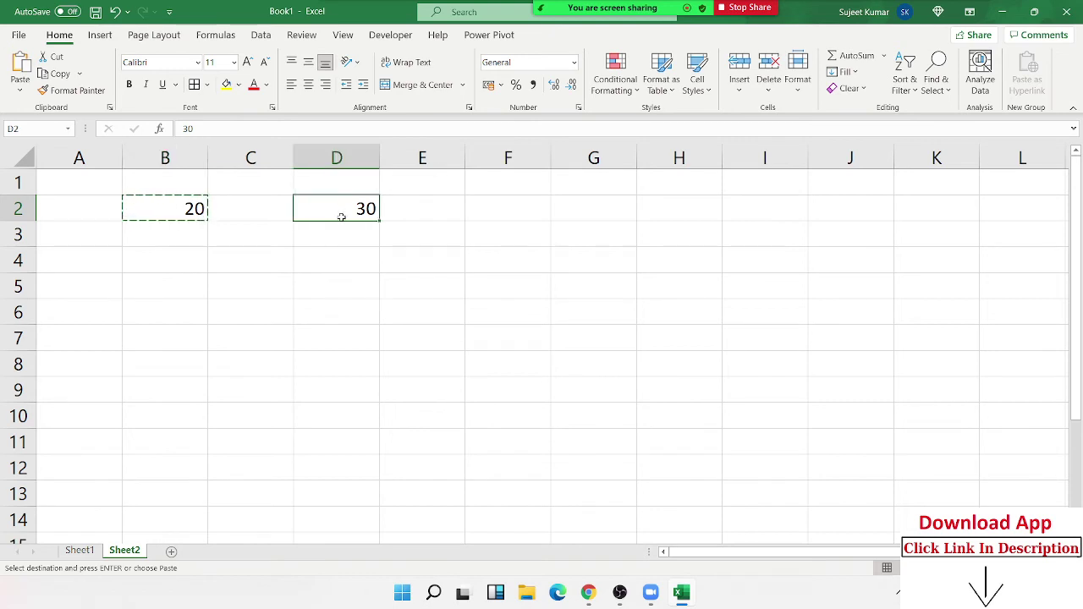
key(ctrl+v)
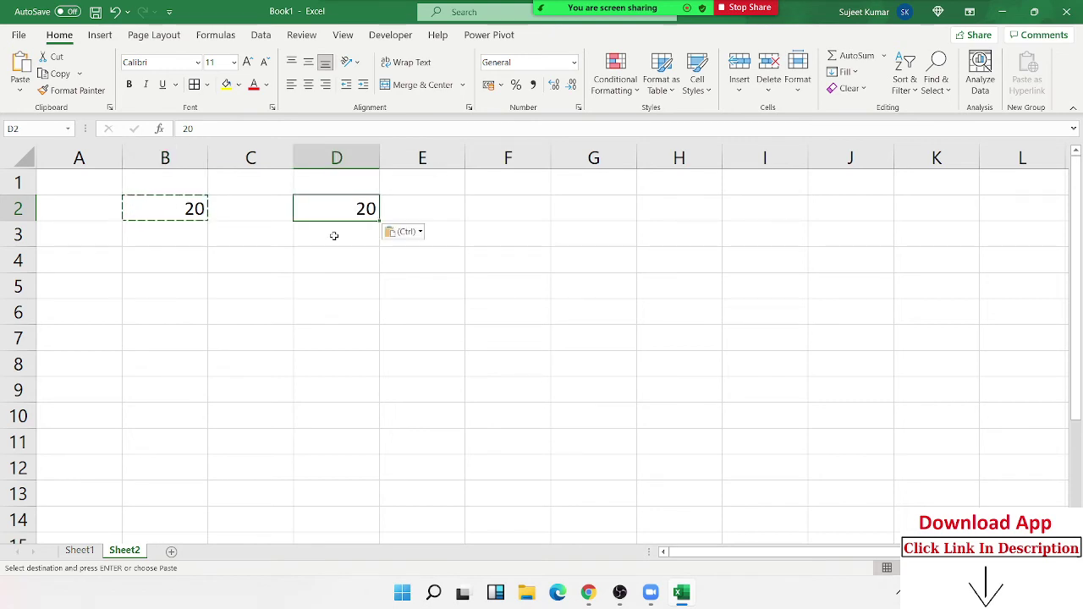
key(ctrl+z)
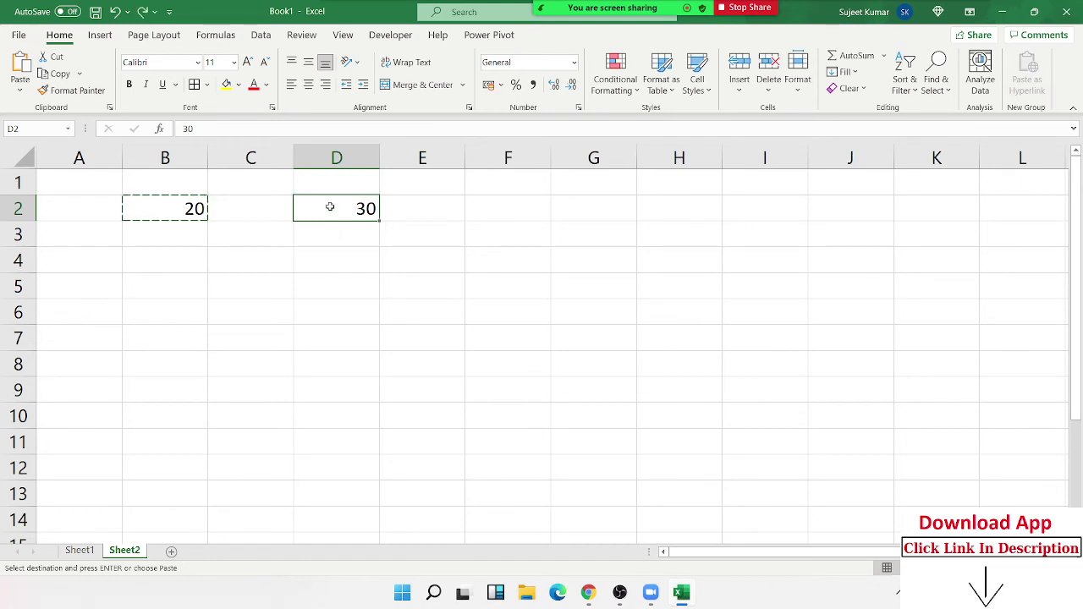
click(170, 212)
click(340, 214)
key(ctrl+v)
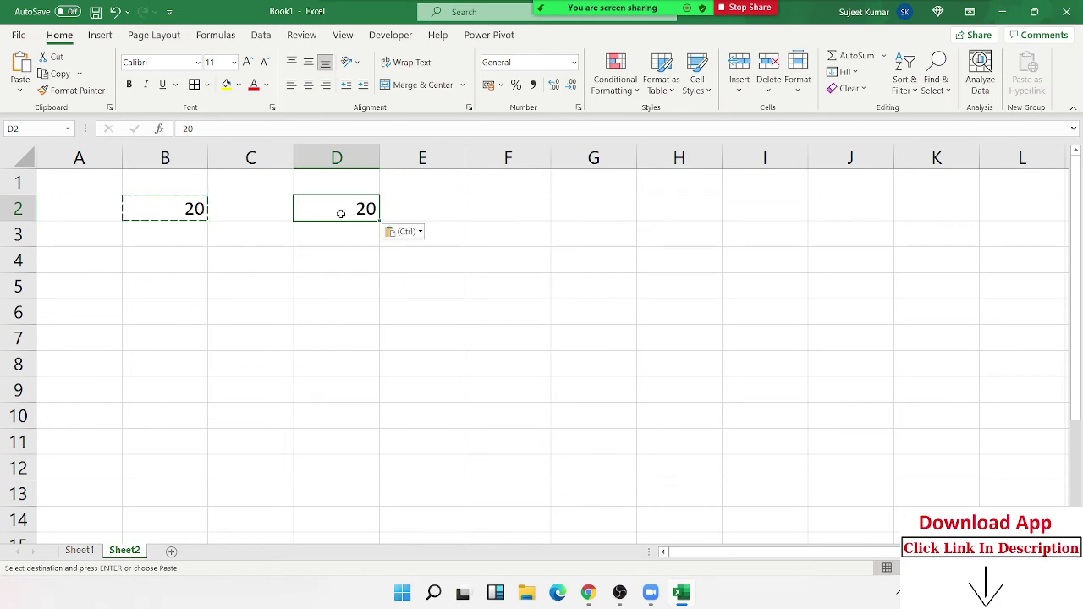
key(ctrl+z)
Paste Special B2's 20 onto D2 with the Add operation, making D2 50.
right_click(345, 208)
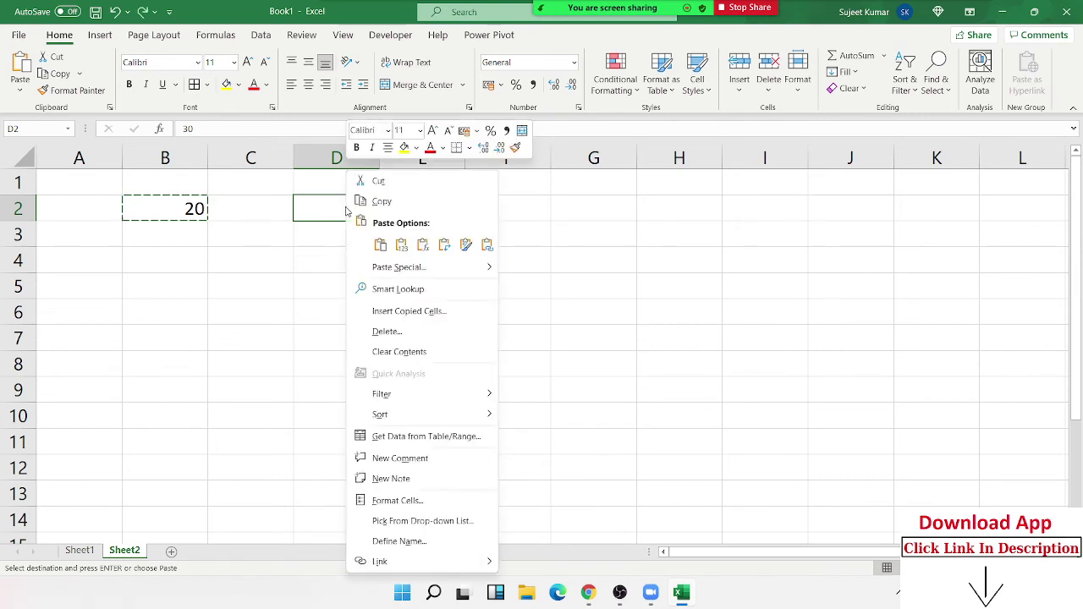
click(398, 267)
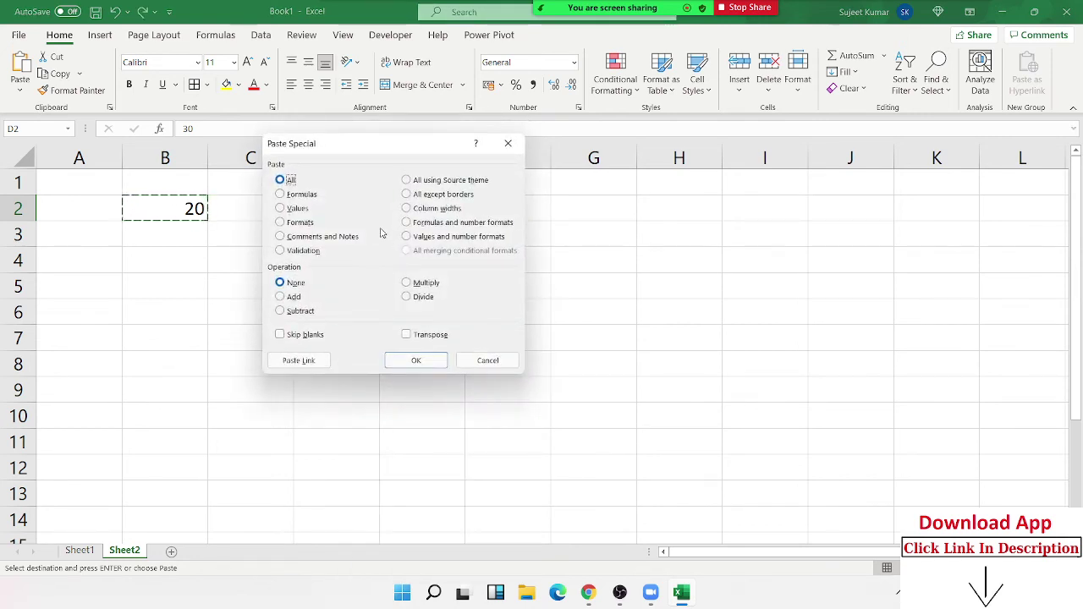
drag(343, 157, 616, 136)
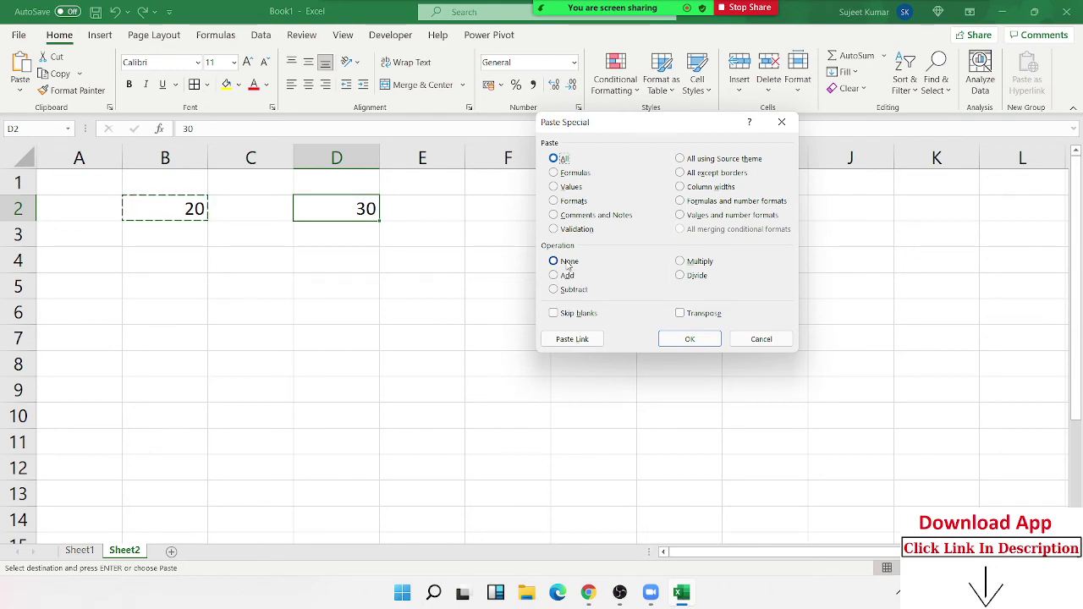
click(564, 276)
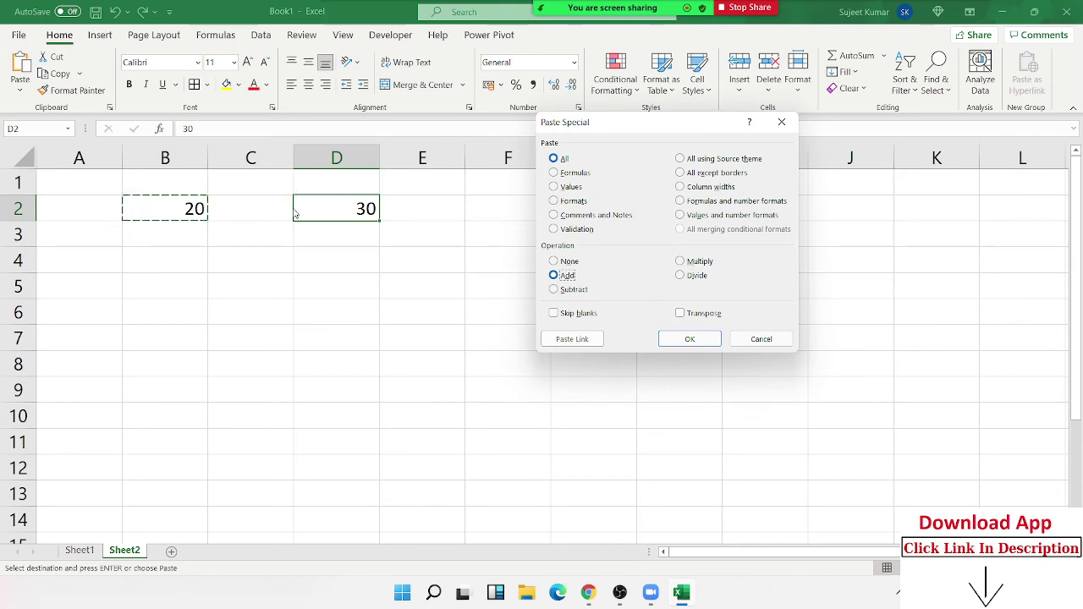
click(688, 339)
click(689, 339)
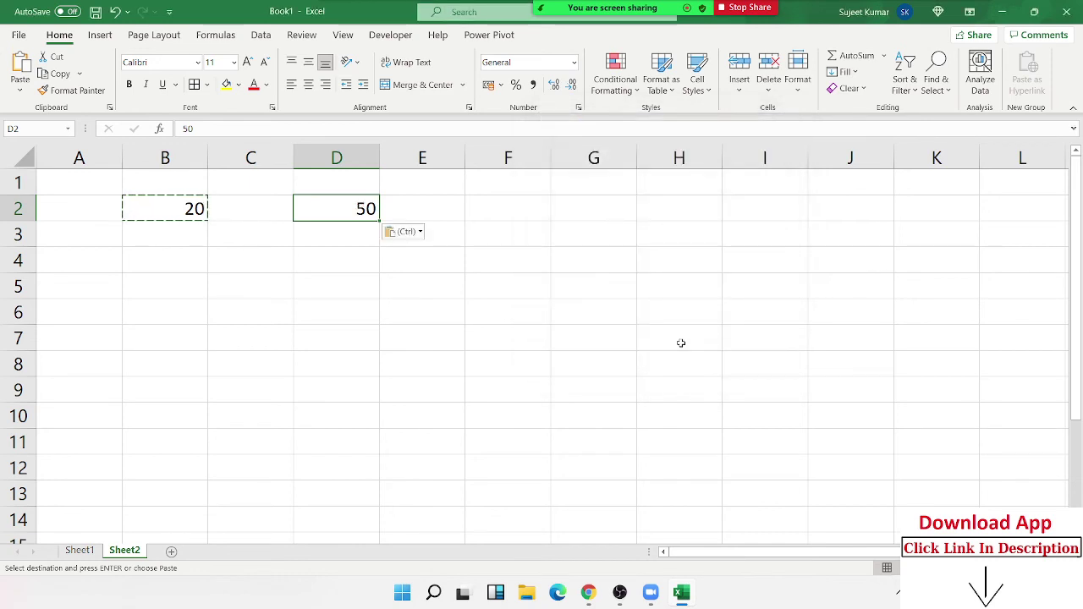
click(578, 108)
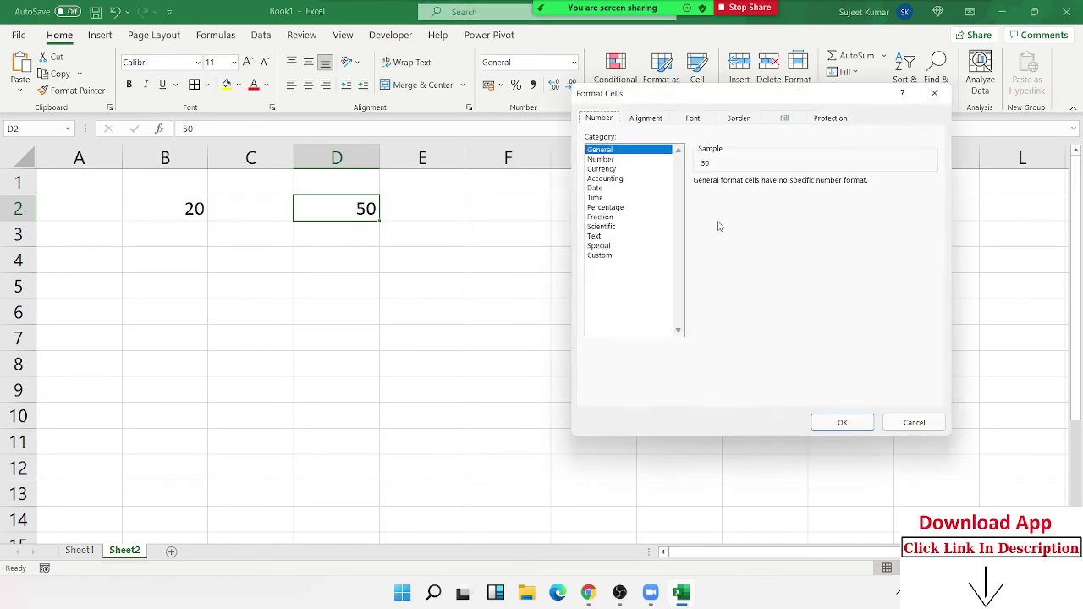
click(194, 208)
Copy B2 again and Paste Special it onto D2 with Multiply, making D2 1000.
key(ctrl+c)
right_click(362, 218)
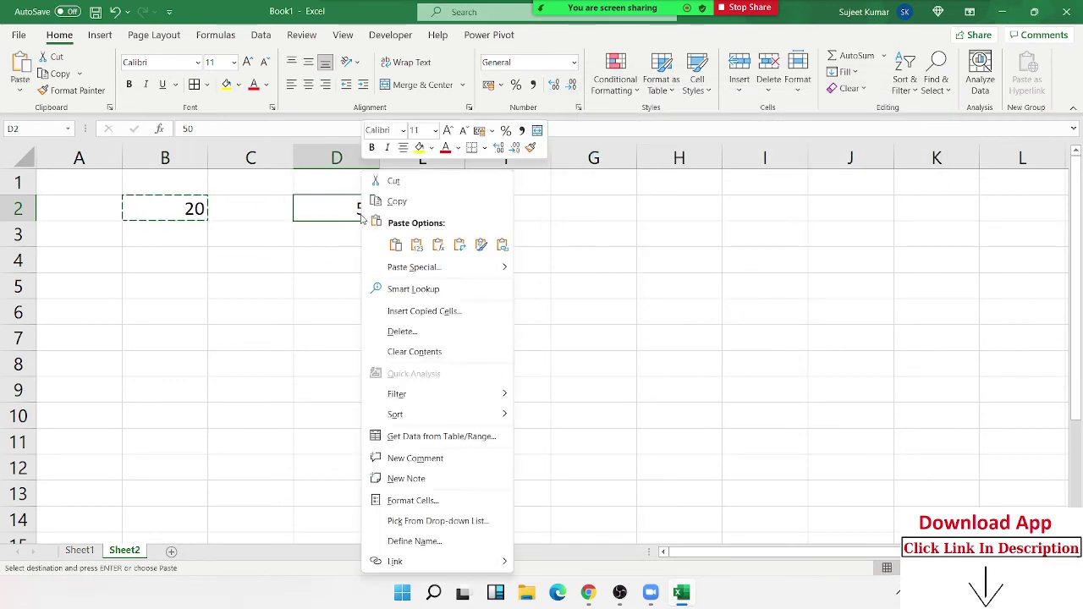
click(398, 267)
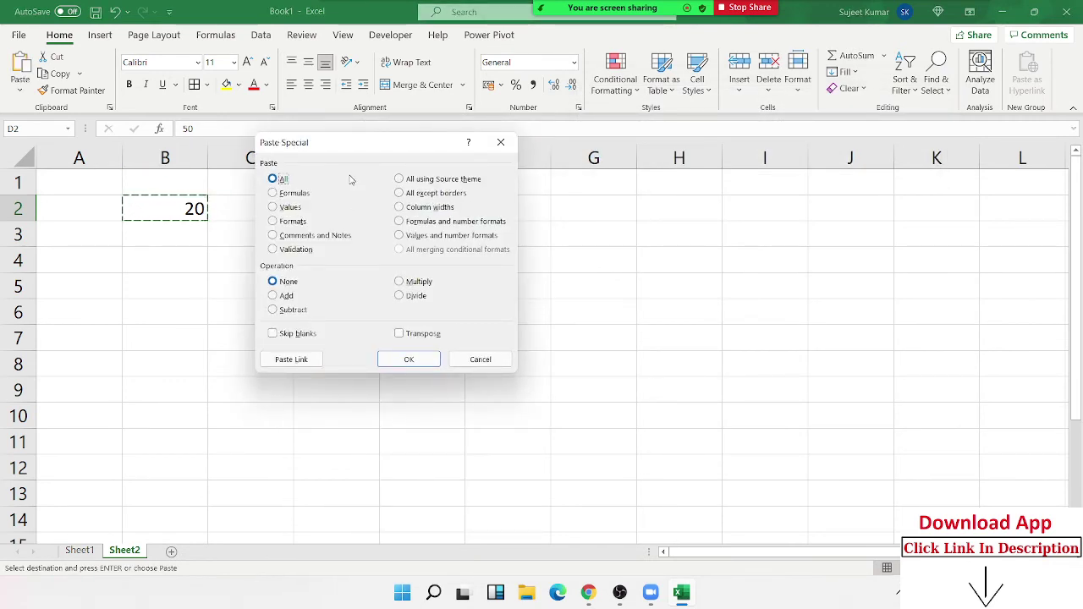
drag(357, 148, 617, 129)
click(677, 264)
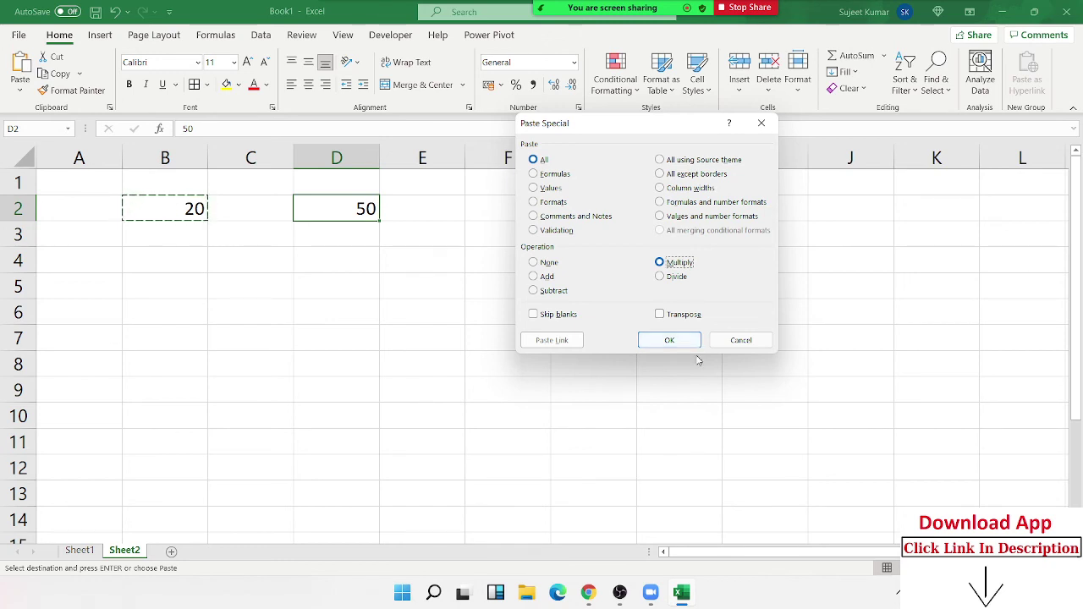
click(670, 339)
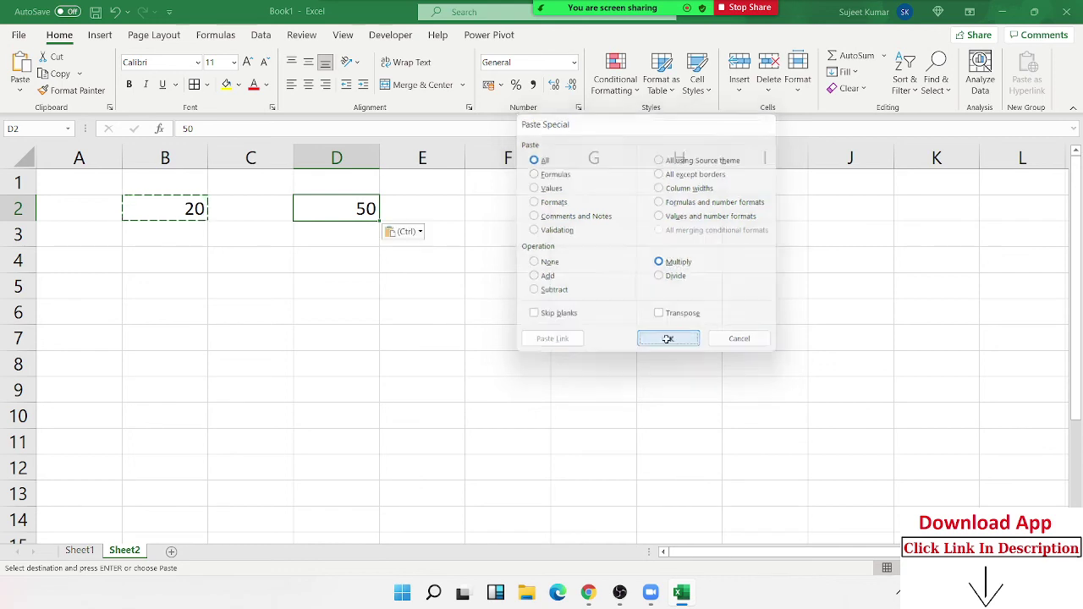
Paste Special B2's 20 onto D2 with the Divide operation, returning D2 to 50.
right_click(357, 215)
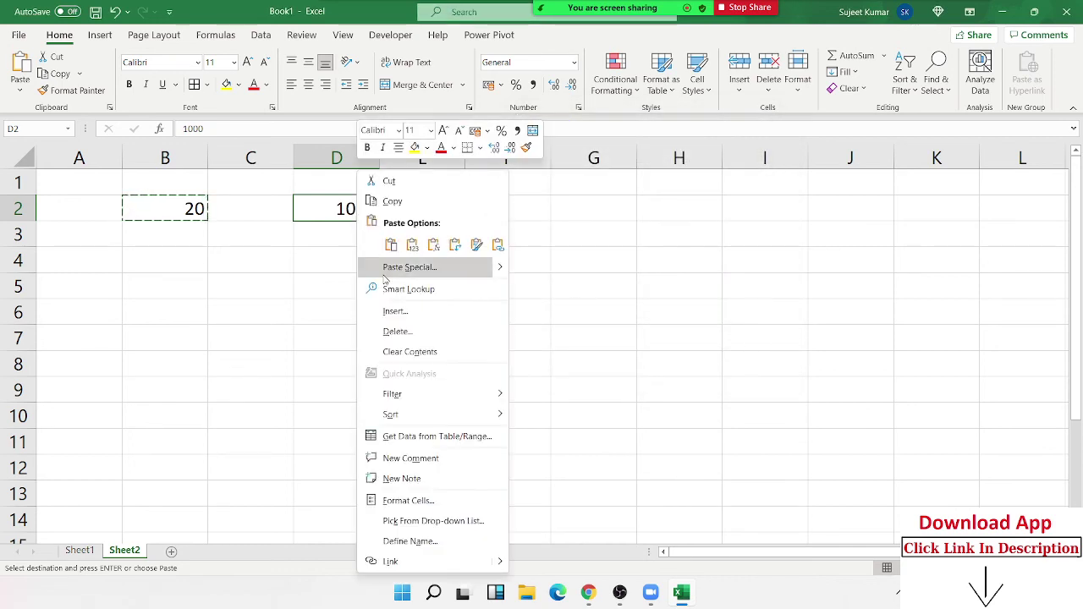
click(392, 268)
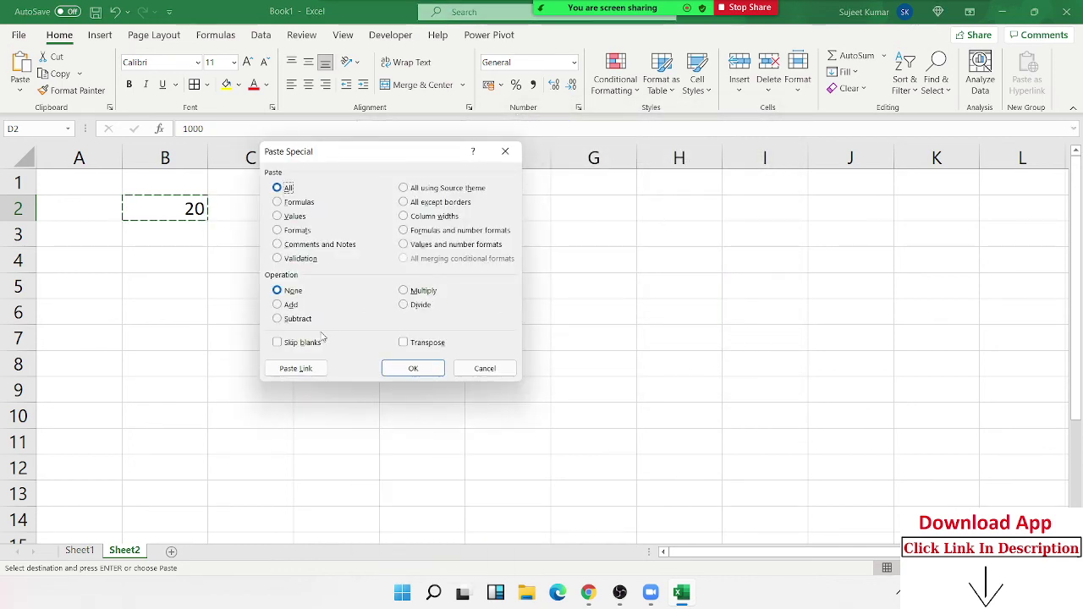
click(310, 320)
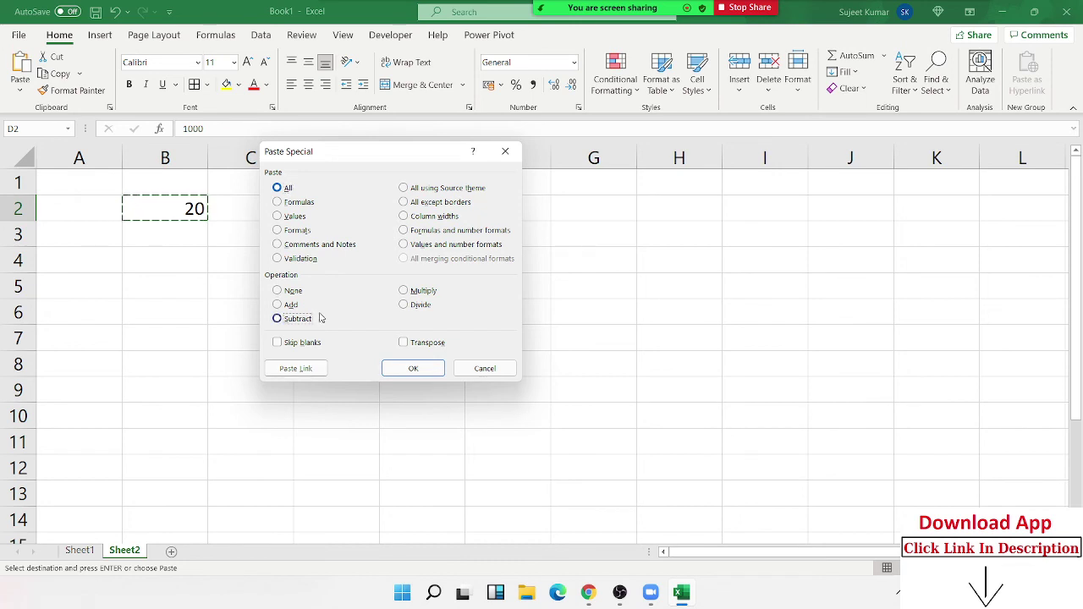
click(404, 305)
click(412, 369)
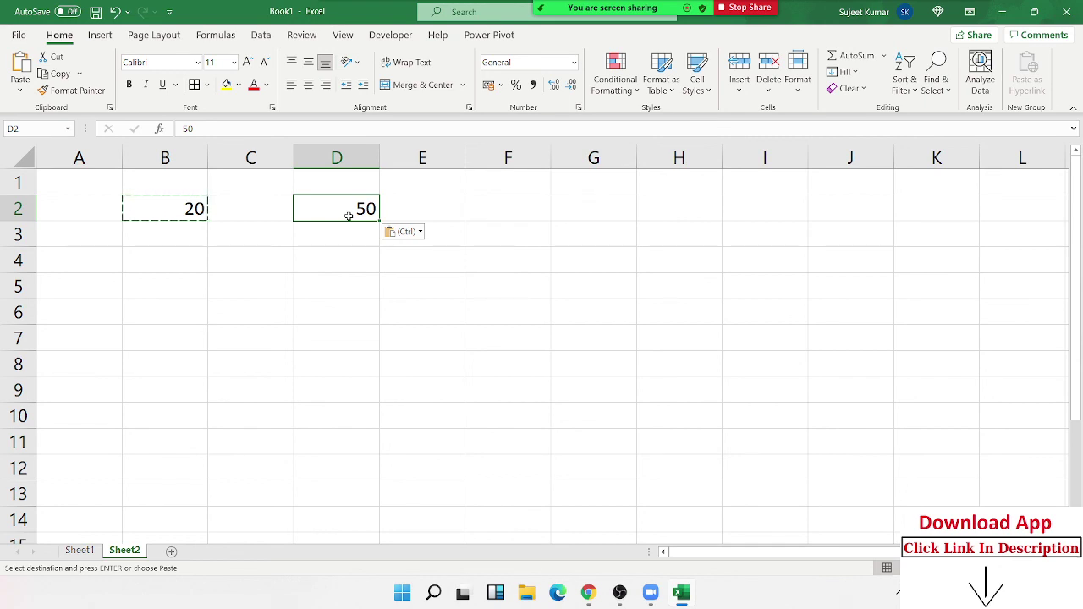
Reopen Paste Special on D2 for the copied 20 from B2, keeping D2's value 50 visible.
right_click(348, 215)
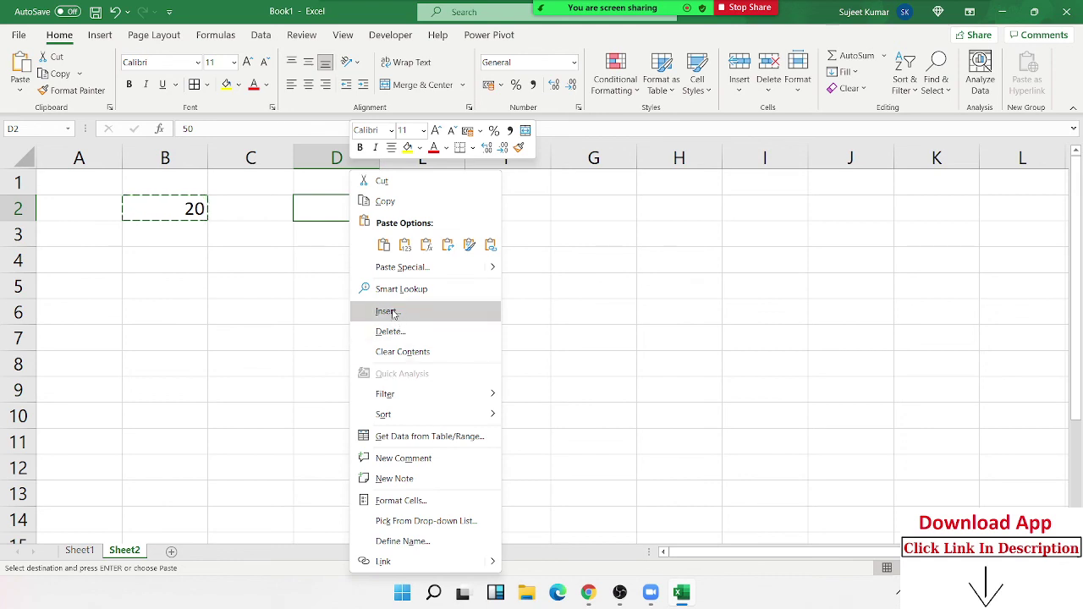
click(390, 269)
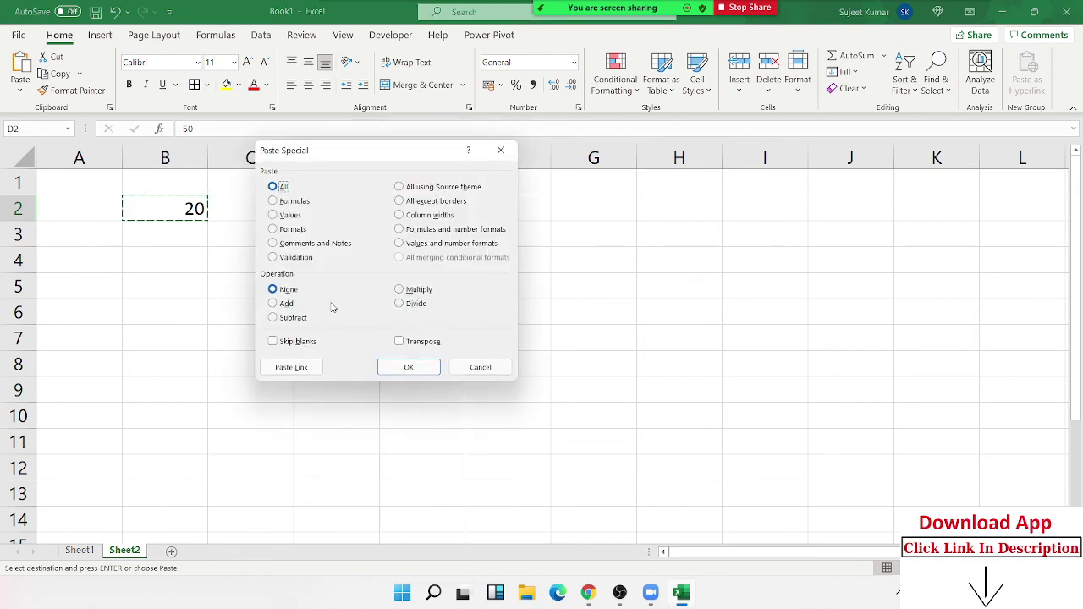
drag(350, 157, 611, 190)
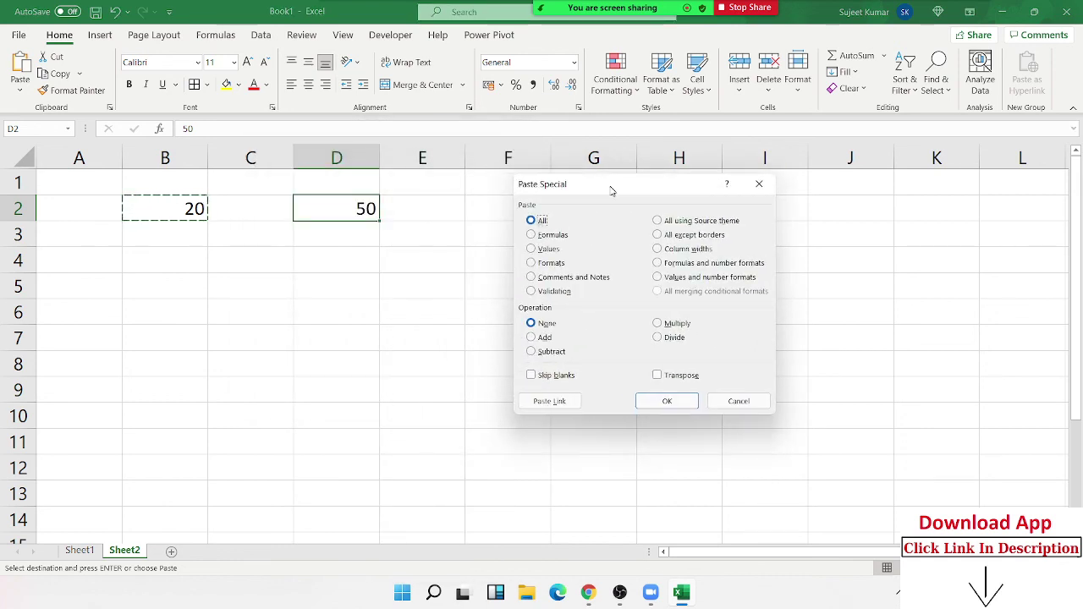